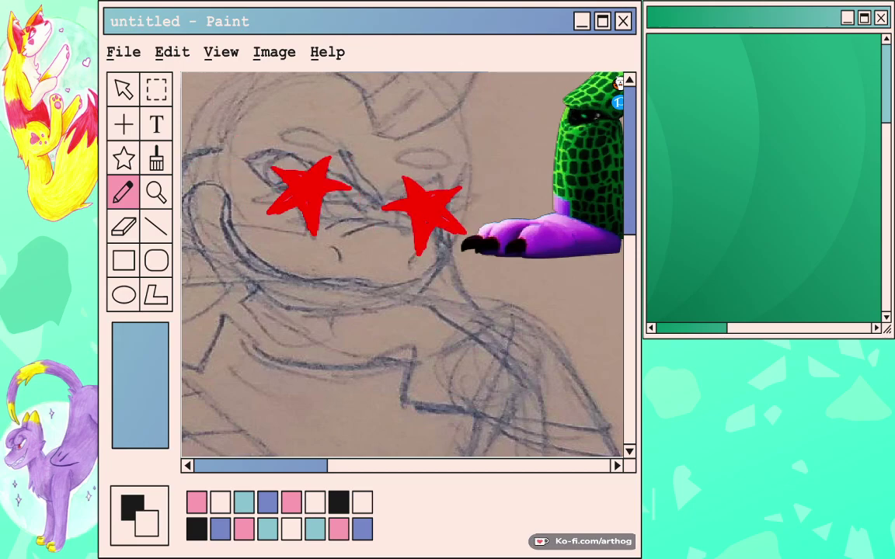
# Transform the star over the character's far eye, shifting it up and rotating it.
pyautogui.press('super+t')
pyautogui.moveTo(472, 140); pyautogui.dragTo(486, 153)
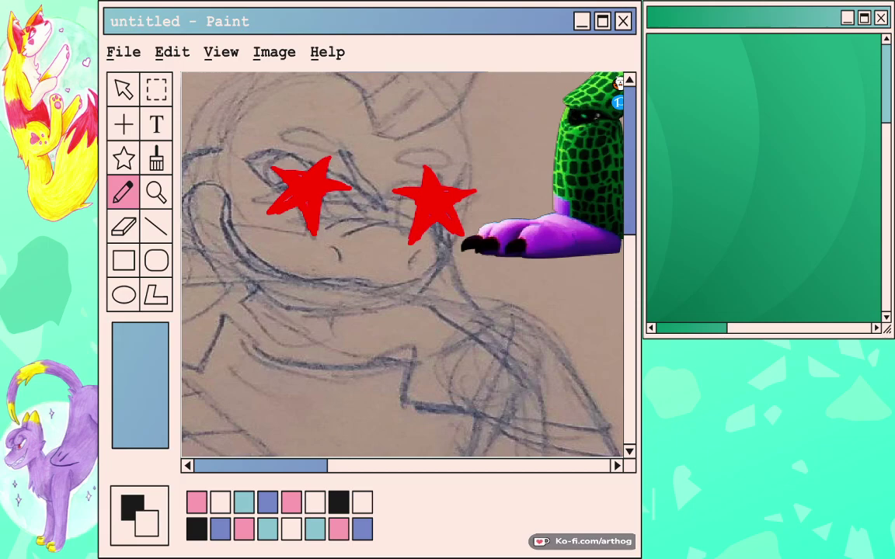
# Trace the top and front of the snout and the long curved mouth line in red over the pencil sketch.
pyautogui.moveTo(310, 211)
pyautogui.mouseDown()
pyautogui.moveTo(439, 238)
pyautogui.moveTo(400, 282)
pyautogui.moveTo(359, 284)
pyautogui.mouseUp()
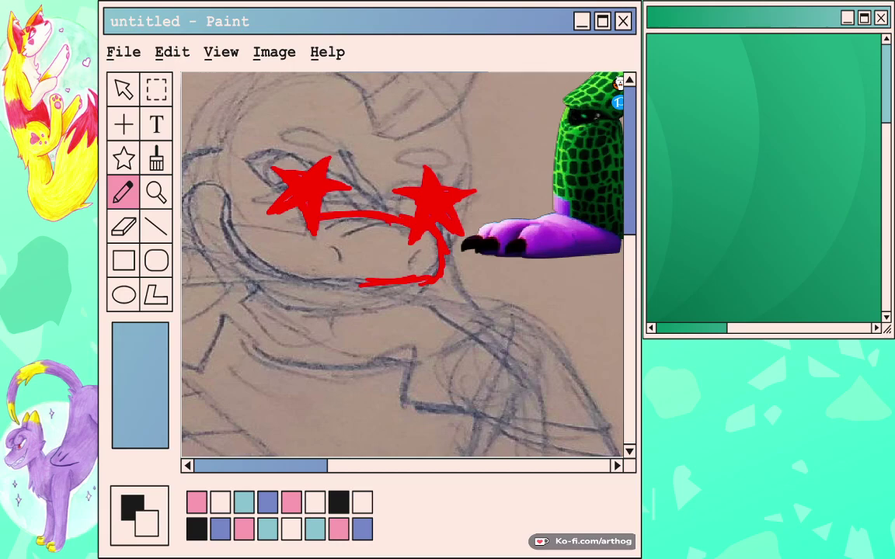
pyautogui.moveTo(225, 196)
pyautogui.mouseDown()
pyautogui.moveTo(342, 277)
pyautogui.moveTo(370, 283)
pyautogui.mouseUp()
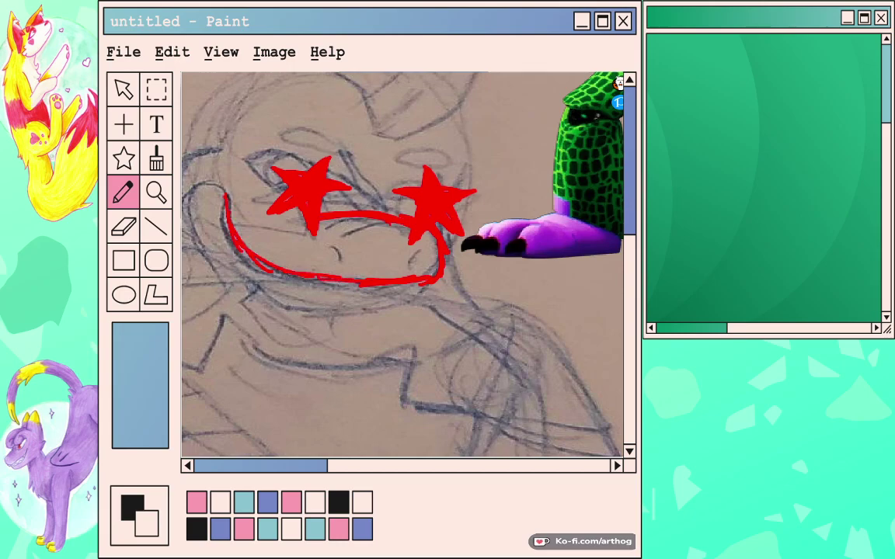
pyautogui.moveTo(221, 198)
pyautogui.mouseDown()
pyautogui.moveTo(262, 272)
pyautogui.moveTo(303, 281)
pyautogui.mouseUp()
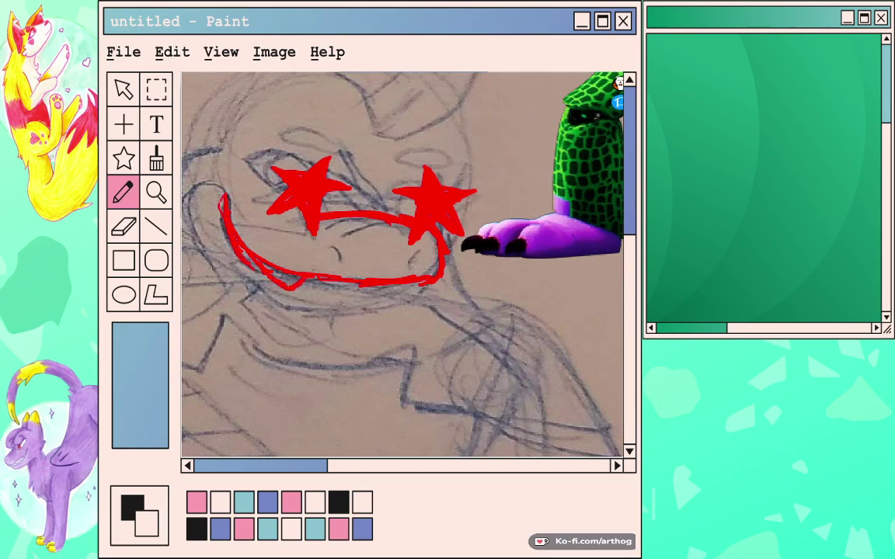
pyautogui.moveTo(414, 281); pyautogui.dragTo(430, 279)
pyautogui.moveTo(303, 283); pyautogui.dragTo(412, 291)
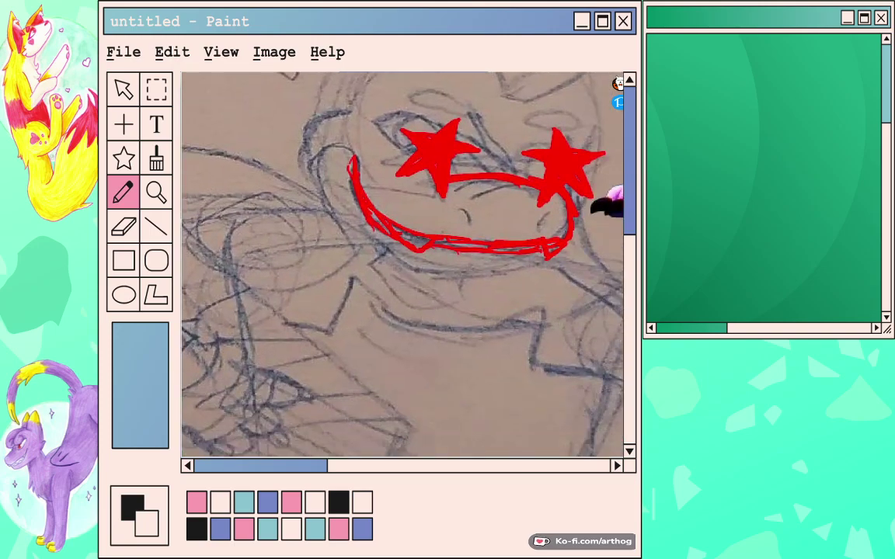
# Outline the lower jaw, curving around the mouth corner and running beneath the mouth to the chin.
pyautogui.moveTo(311, 180); pyautogui.dragTo(330, 213)
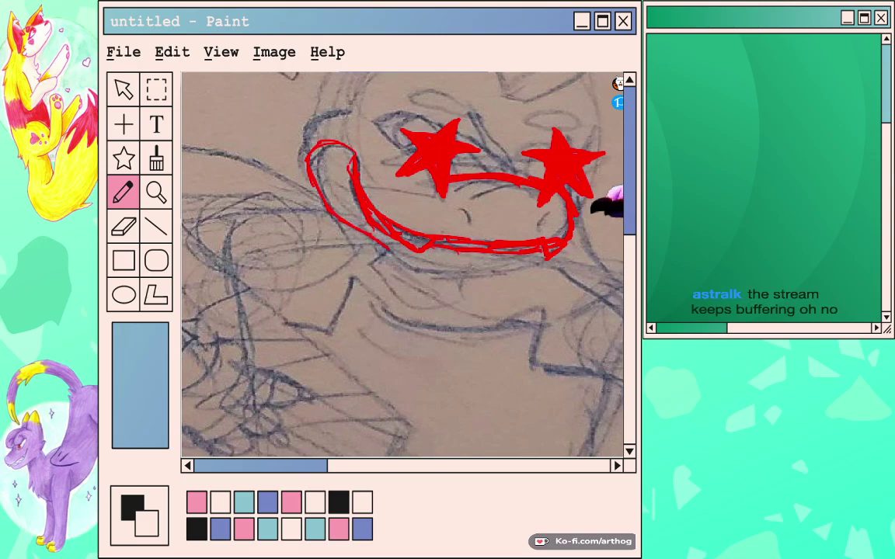
pyautogui.moveTo(389, 249); pyautogui.dragTo(431, 269)
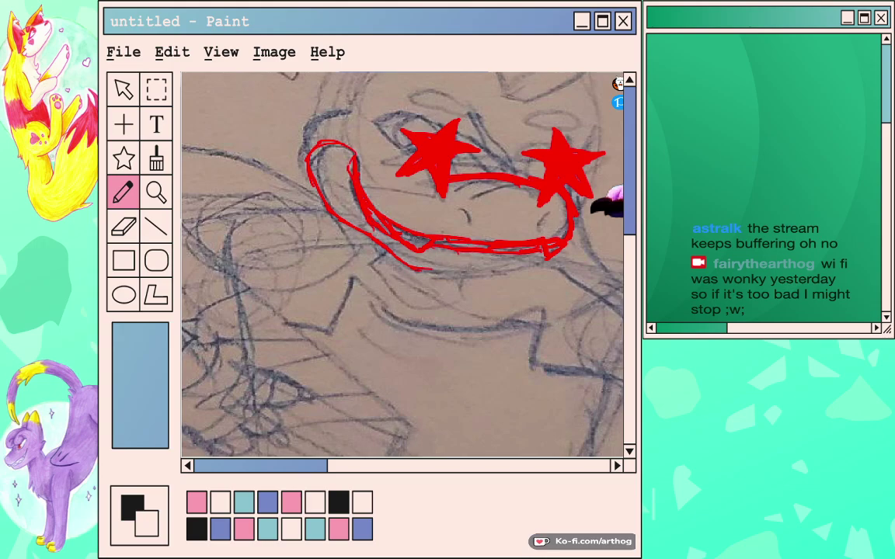
pyautogui.moveTo(423, 269); pyautogui.dragTo(533, 257)
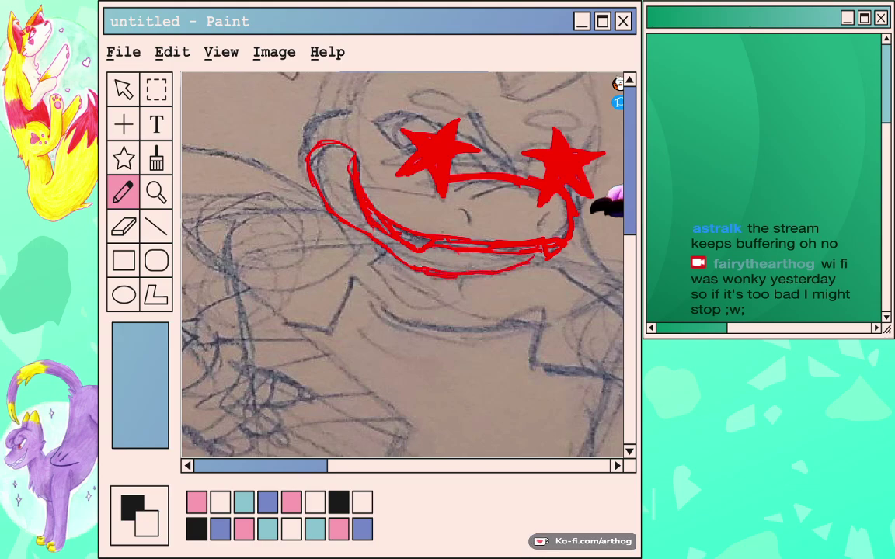
# Draw both nostrils on the snout and the eyebrow above the far eye.
pyautogui.moveTo(459, 203); pyautogui.dragTo(468, 221)
pyautogui.moveTo(551, 209); pyautogui.dragTo(543, 219)
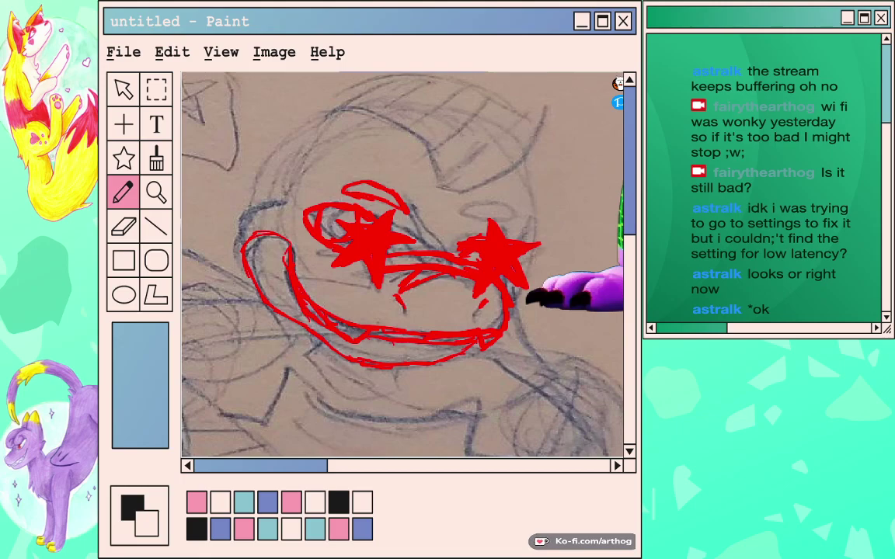
pyautogui.moveTo(463, 209)
pyautogui.mouseDown()
pyautogui.moveTo(517, 208)
pyautogui.moveTo(507, 217)
pyautogui.moveTo(461, 212)
pyautogui.moveTo(466, 205)
pyautogui.mouseUp()
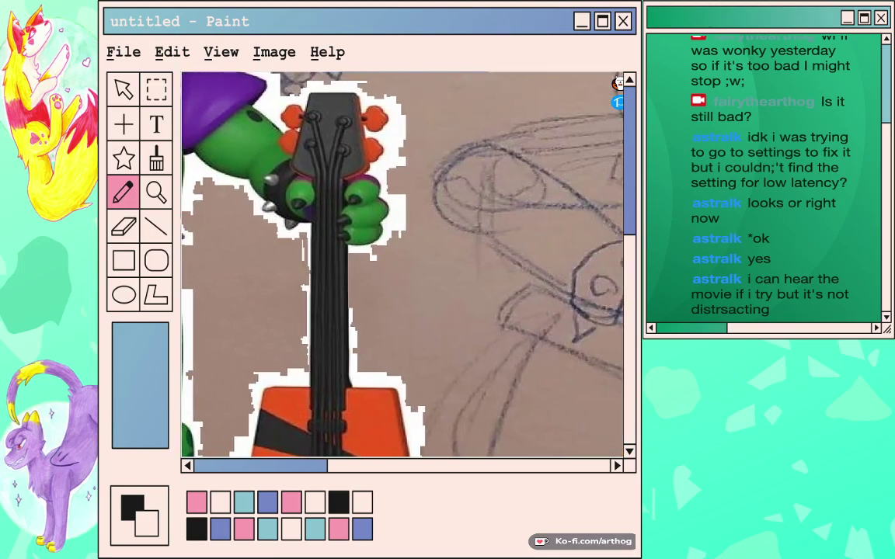
# Trace the strumming hand with its clawed fingers over the guitar body.
pyautogui.moveTo(461, 203)
pyautogui.mouseDown()
pyautogui.moveTo(526, 221)
pyautogui.moveTo(527, 233)
pyautogui.moveTo(511, 248)
pyautogui.moveTo(474, 232)
pyautogui.moveTo(512, 263)
pyautogui.moveTo(495, 275)
pyautogui.moveTo(460, 264)
pyautogui.mouseUp()
pyautogui.moveTo(370, 243)
pyautogui.mouseDown()
pyautogui.moveTo(408, 280)
pyautogui.moveTo(459, 296)
pyautogui.moveTo(473, 272)
pyautogui.mouseUp()
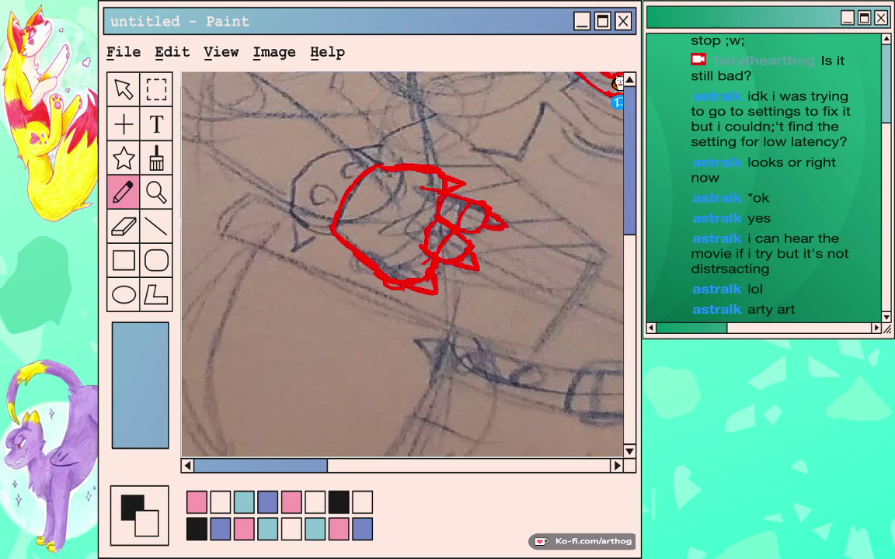
pyautogui.moveTo(365, 258); pyautogui.dragTo(405, 283)
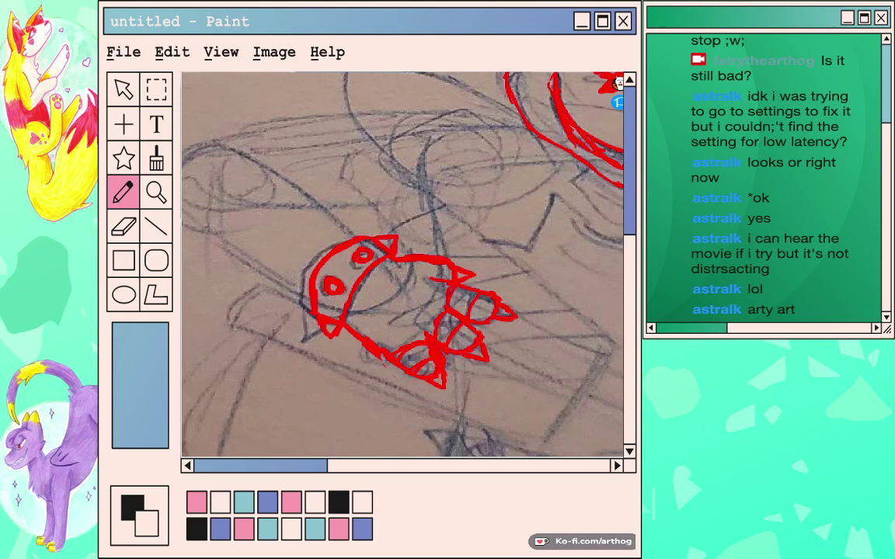
# Draw the forked tail end of the guitar body around the wrist and start its lower edge.
pyautogui.moveTo(348, 177)
pyautogui.mouseDown()
pyautogui.moveTo(396, 238)
pyautogui.moveTo(402, 289)
pyautogui.moveTo(351, 312)
pyautogui.mouseUp()
pyautogui.moveTo(393, 290)
pyautogui.mouseDown()
pyautogui.moveTo(358, 314)
pyautogui.moveTo(269, 302)
pyautogui.mouseUp()
pyautogui.moveTo(236, 266)
pyautogui.mouseDown()
pyautogui.moveTo(295, 299)
pyautogui.moveTo(240, 269)
pyautogui.moveTo(212, 298)
pyautogui.moveTo(304, 341)
pyautogui.mouseUp()
pyautogui.moveTo(264, 337); pyautogui.dragTo(377, 381)
pyautogui.moveTo(264, 337); pyautogui.dragTo(411, 397)
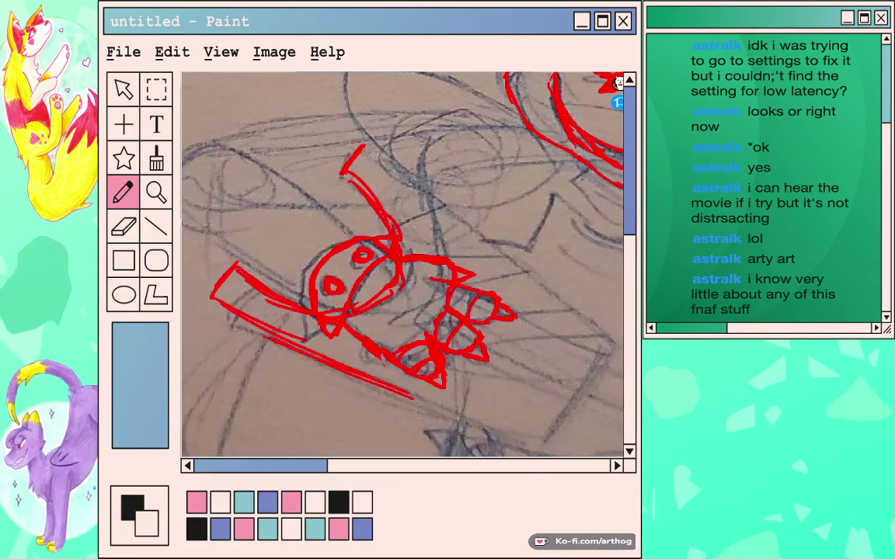
# Extend the guitar body's long upper and lower edges toward the neck with straight overlapping strokes.
pyautogui.moveTo(364, 151); pyautogui.dragTo(509, 259)
pyautogui.moveTo(453, 221); pyautogui.dragTo(530, 277)
pyautogui.moveTo(482, 247); pyautogui.dragTo(613, 344)
pyautogui.moveTo(561, 306); pyautogui.dragTo(608, 343)
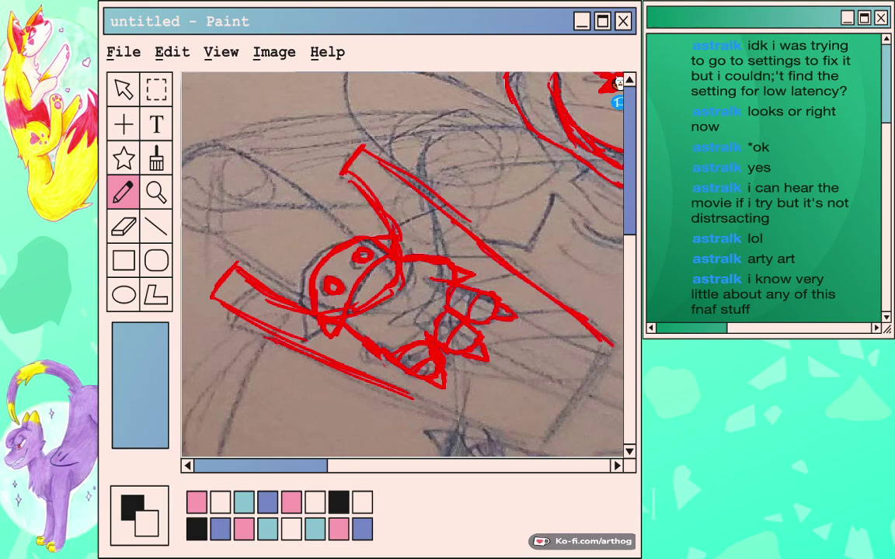
pyautogui.moveTo(399, 393); pyautogui.dragTo(509, 435)
pyautogui.moveTo(453, 416); pyautogui.dragTo(548, 446)
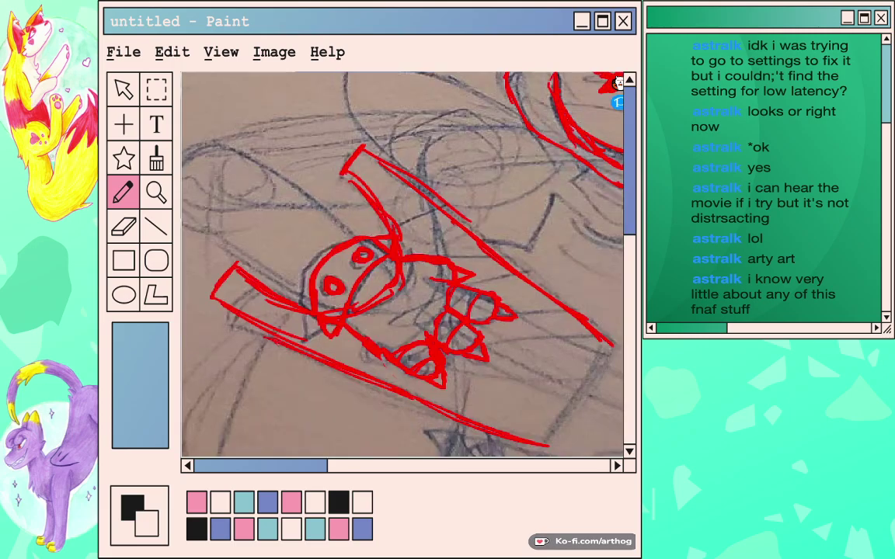
# Close the neck end of the guitar body and draw the lower edge of the neck toward the fretting hand.
pyautogui.moveTo(497, 342); pyautogui.dragTo(342, 252)
pyautogui.moveTo(395, 351); pyautogui.dragTo(432, 278)
pyautogui.moveTo(410, 326)
pyautogui.mouseDown()
pyautogui.moveTo(454, 252)
pyautogui.moveTo(417, 299)
pyautogui.moveTo(330, 117)
pyautogui.mouseUp()
pyautogui.moveTo(403, 264); pyautogui.dragTo(353, 249)
pyautogui.moveTo(233, 172); pyautogui.dragTo(294, 198)
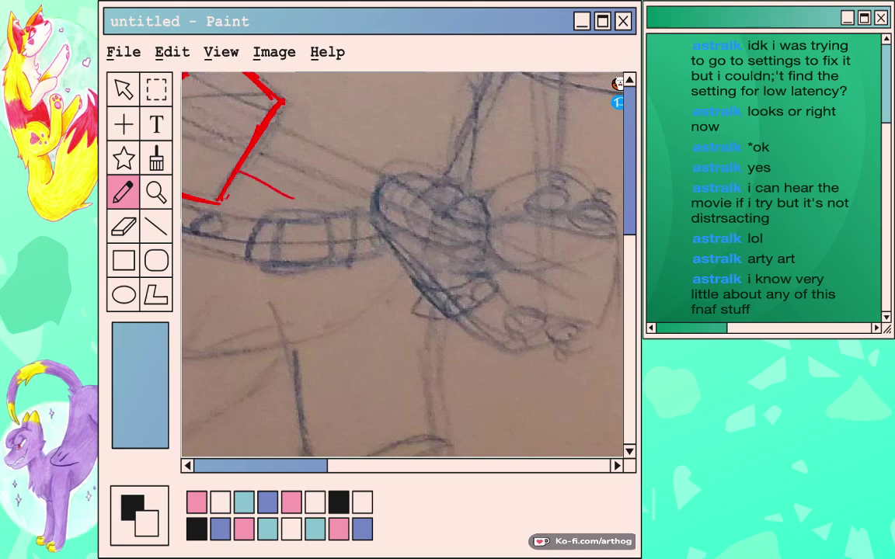
pyautogui.moveTo(241, 172); pyautogui.dragTo(412, 249)
pyautogui.moveTo(299, 212); pyautogui.dragTo(396, 243)
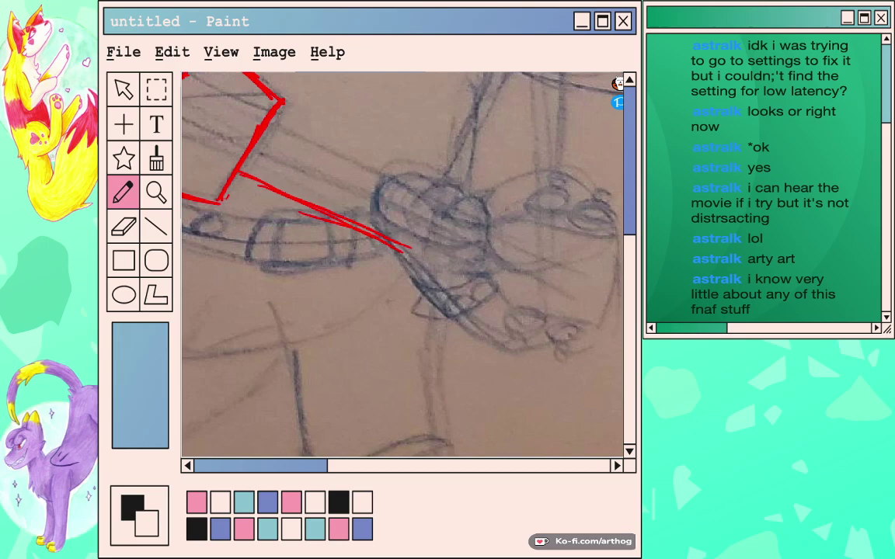
pyautogui.moveTo(257, 140); pyautogui.dragTo(582, 419)
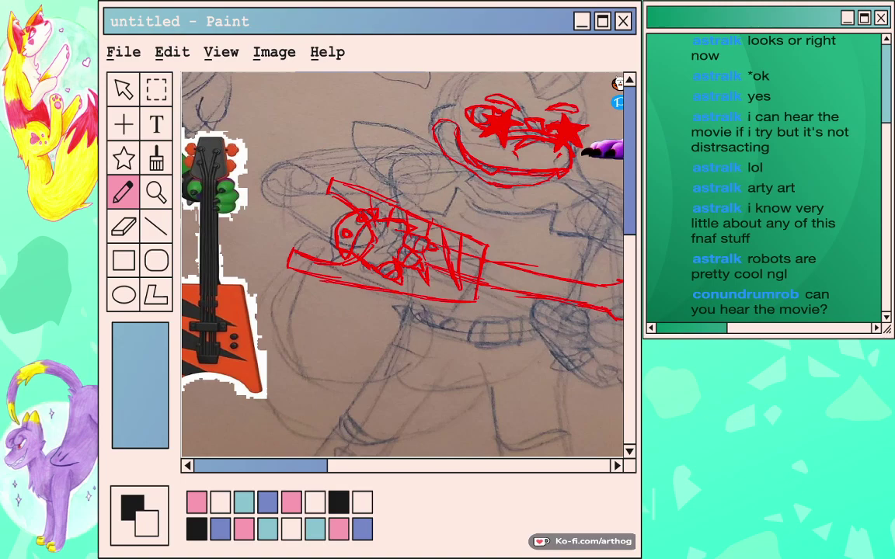
# Lasso the guitar body with the strumming hand, enlarge it slightly, and deselect it.
pyautogui.moveTo(252, 216); pyautogui.dragTo(482, 295)
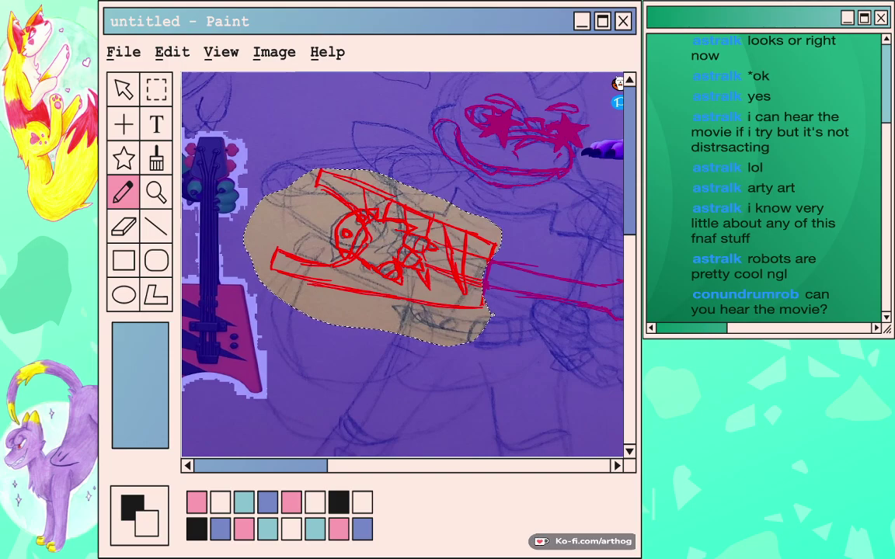
pyautogui.hotkey('ctrl', 'd')
pyautogui.hotkey('ctrl', '+')
pyautogui.hotkey('ctrl', '+')
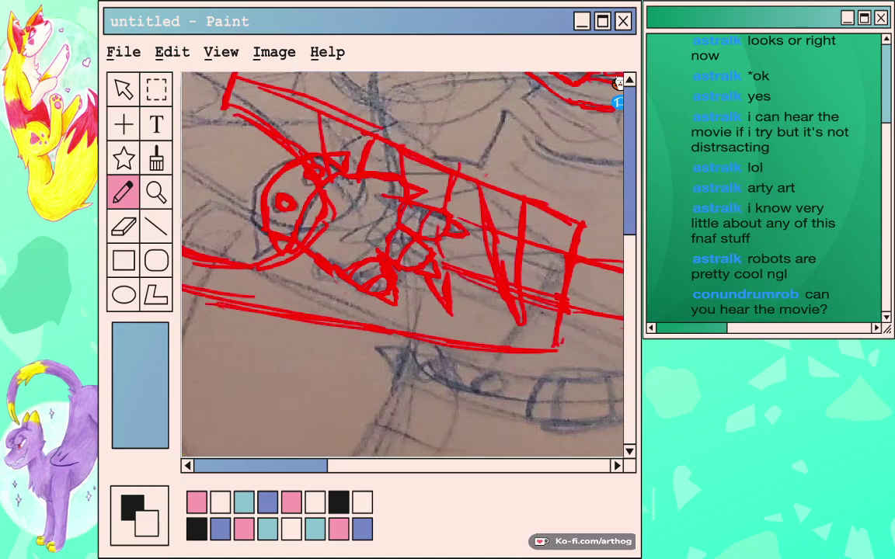
# Trace the upper edge of the pointed shoulder pad beside the mouth corner.
pyautogui.moveTo(598, 325); pyautogui.dragTo(205, 203)
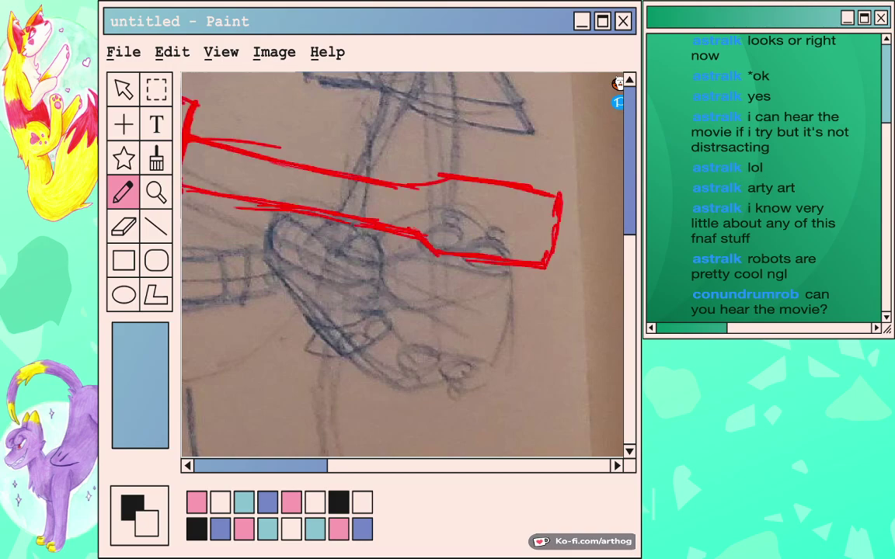
pyautogui.moveTo(443, 276); pyautogui.dragTo(374, 260)
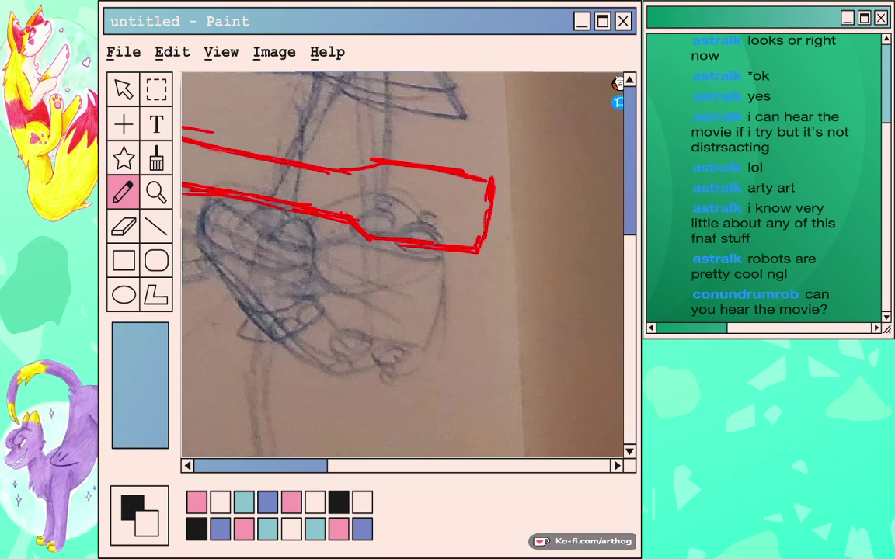
pyautogui.moveTo(210, 179); pyautogui.dragTo(606, 350)
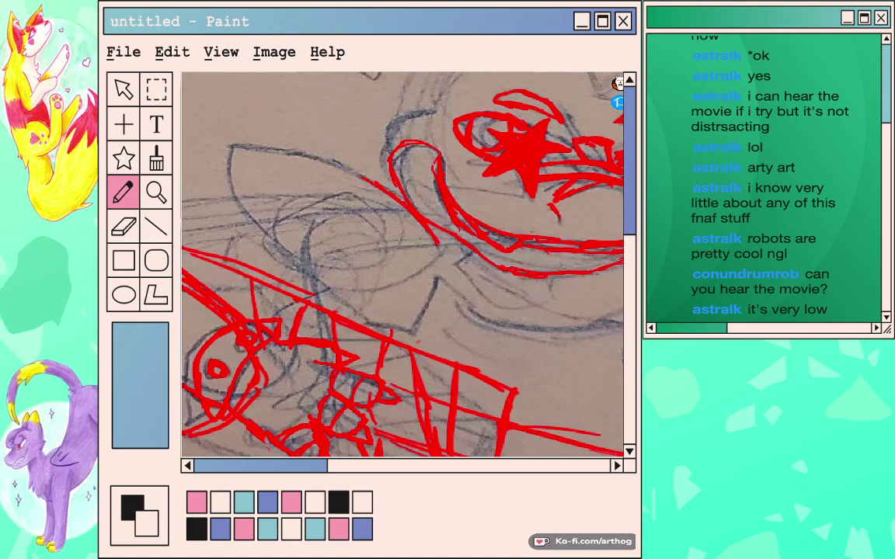
pyautogui.moveTo(364, 179); pyautogui.dragTo(262, 133)
pyautogui.hotkey('ctrl', 'Tab')
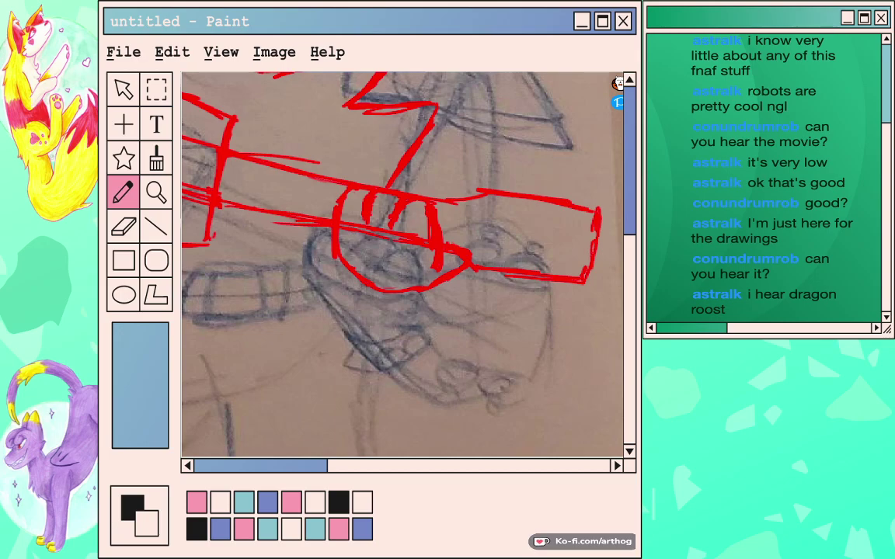
# Draw the wristband beneath the fretting hand and outline the forearm bending back to the elbow.
pyautogui.moveTo(344, 265)
pyautogui.mouseDown()
pyautogui.moveTo(360, 302)
pyautogui.moveTo(441, 299)
pyautogui.mouseUp()
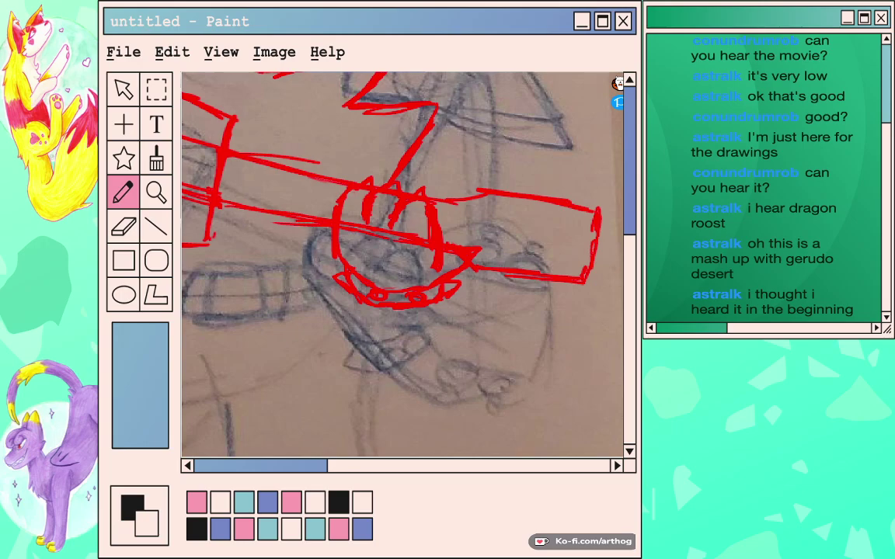
pyautogui.moveTo(352, 302); pyautogui.dragTo(419, 355)
pyautogui.moveTo(342, 279); pyautogui.dragTo(428, 340)
pyautogui.moveTo(372, 307); pyautogui.dragTo(509, 393)
pyautogui.moveTo(455, 379)
pyautogui.mouseDown()
pyautogui.moveTo(528, 392)
pyautogui.moveTo(540, 381)
pyautogui.mouseUp()
pyautogui.moveTo(451, 295)
pyautogui.mouseDown()
pyautogui.moveTo(536, 328)
pyautogui.moveTo(555, 348)
pyautogui.mouseUp()
pyautogui.moveTo(490, 303)
pyautogui.mouseDown()
pyautogui.moveTo(557, 349)
pyautogui.moveTo(498, 387)
pyautogui.mouseUp()
pyautogui.moveTo(556, 344); pyautogui.dragTo(505, 389)
pyautogui.moveTo(460, 285); pyautogui.dragTo(552, 335)
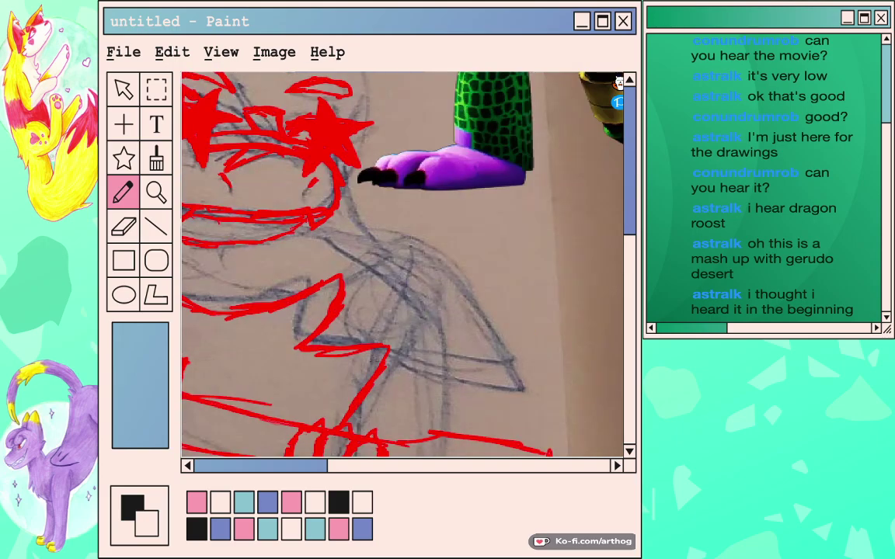
# Outline the rounded base and long upper edge of the shoulder pad above the fretting arm.
pyautogui.moveTo(395, 237); pyautogui.dragTo(378, 335)
pyautogui.moveTo(376, 255)
pyautogui.mouseDown()
pyautogui.moveTo(397, 242)
pyautogui.moveTo(462, 257)
pyautogui.moveTo(493, 276)
pyautogui.mouseUp()
pyautogui.moveTo(452, 256); pyautogui.dragTo(536, 332)
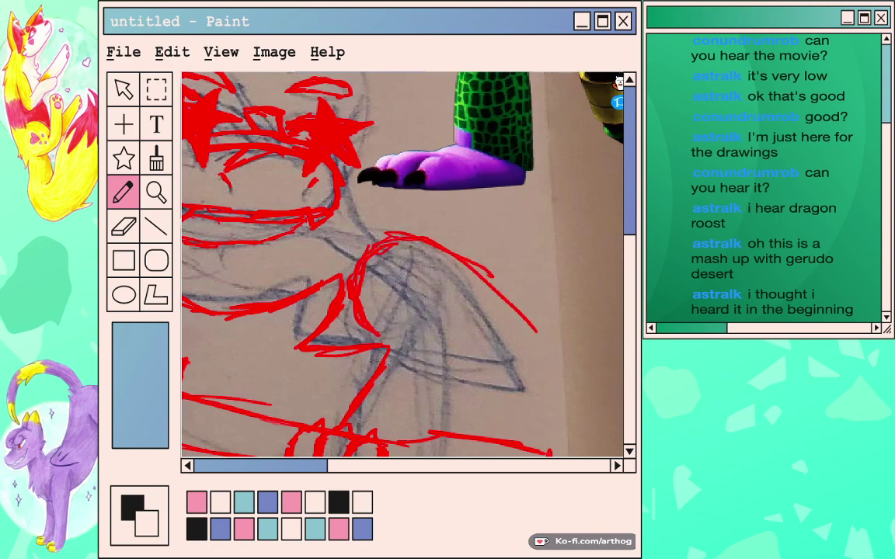
pyautogui.moveTo(481, 281); pyautogui.dragTo(552, 357)
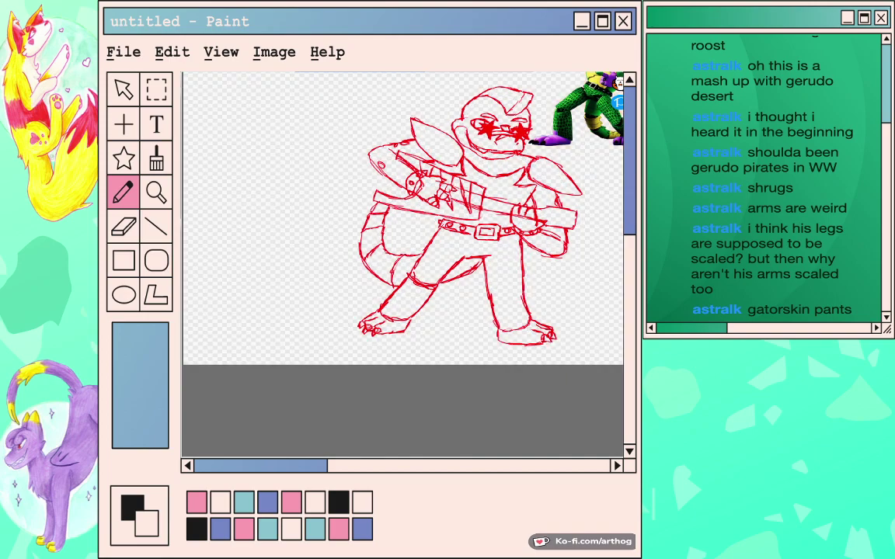
# Transform the whole red character sketch, moving it up toward the canvas centre and enlarging it proportionally.
pyautogui.scroll(-3, 402, 264)
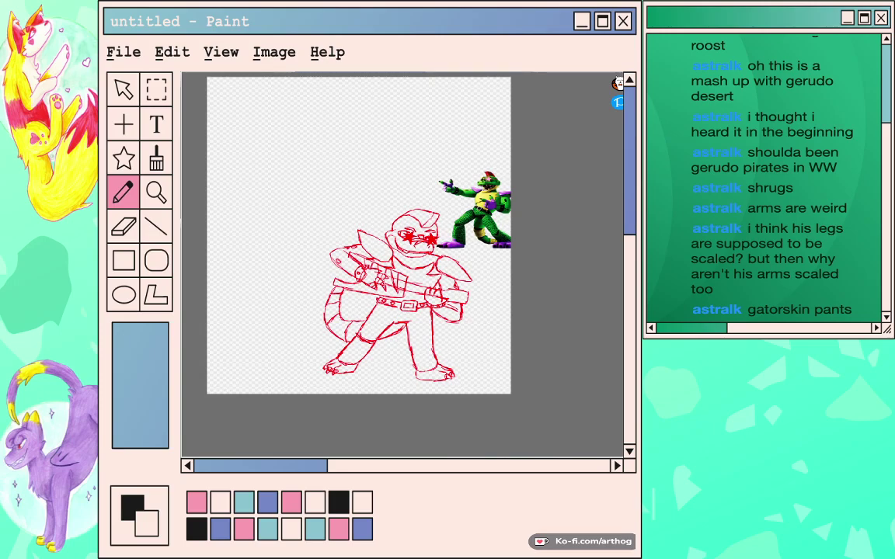
pyautogui.press('super+t')
pyautogui.moveTo(397, 265); pyautogui.dragTo(318, 188)
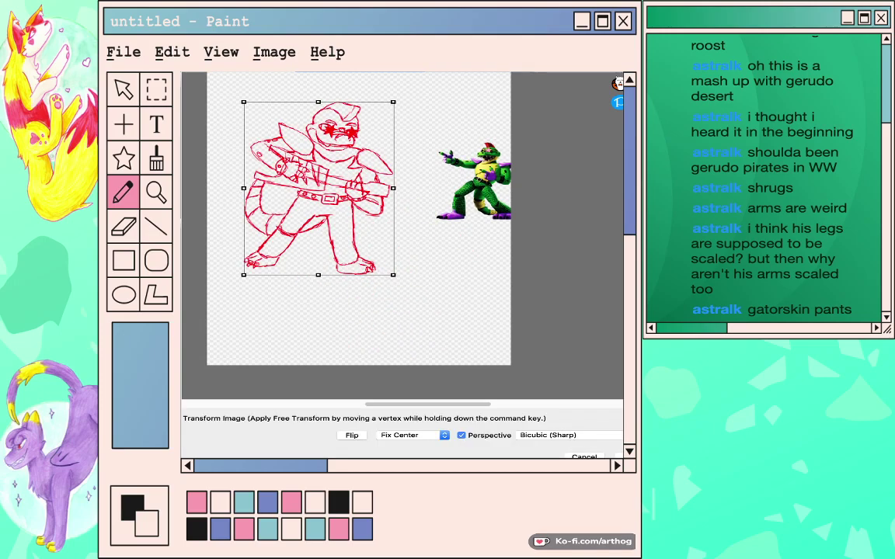
pyautogui.moveTo(401, 96); pyautogui.dragTo(408, 105)
pyautogui.press('Escape')
pyautogui.press('super+t')
pyautogui.moveTo(393, 275); pyautogui.dragTo(427, 313)
pyautogui.moveTo(318, 188); pyautogui.dragTo(351, 204)
pyautogui.moveTo(460, 330); pyautogui.dragTo(456, 323)
pyautogui.moveTo(351, 203); pyautogui.dragTo(347, 202)
pyautogui.press('Return')
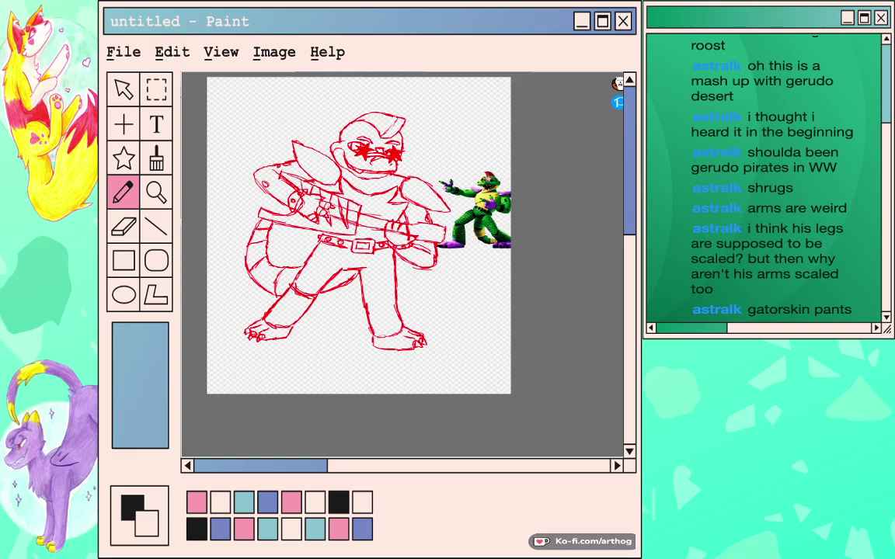
# Draw oval tuning pegs on the guitar headstock, two along its upper edge and one along its lower edge.
pyautogui.scroll(5, 410, 265)
pyautogui.moveTo(402, 264); pyautogui.dragTo(494, 219)
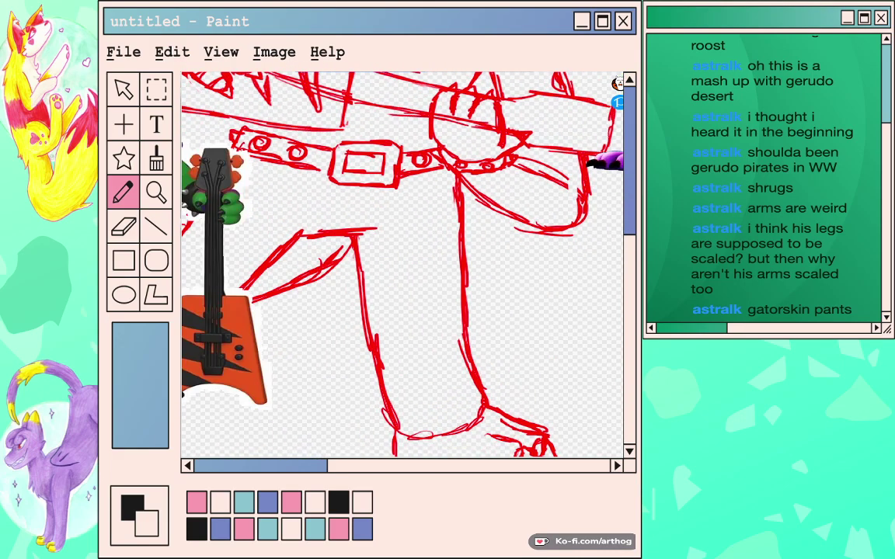
pyautogui.moveTo(402, 264)
pyautogui.mouseDown()
pyautogui.moveTo(258, 384)
pyautogui.moveTo(262, 393)
pyautogui.mouseUp()
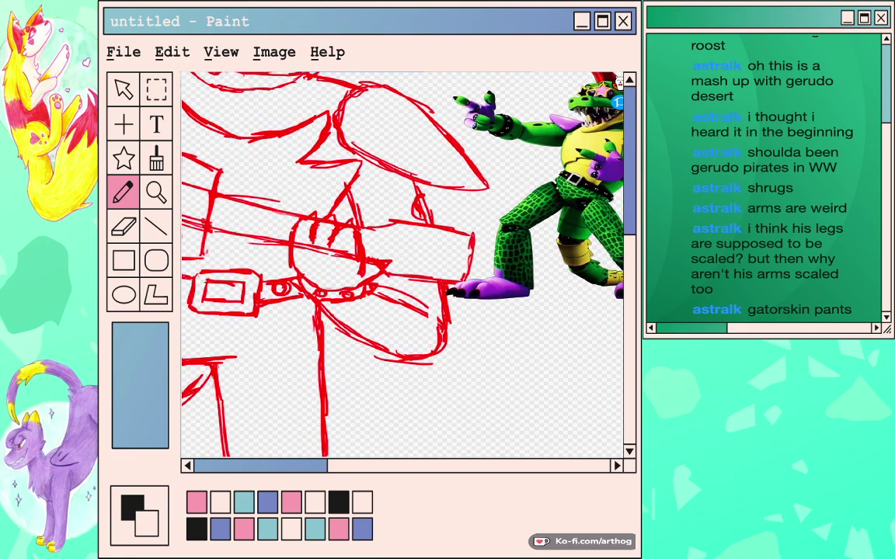
pyautogui.moveTo(411, 214)
pyautogui.mouseDown()
pyautogui.moveTo(396, 212)
pyautogui.moveTo(454, 224)
pyautogui.mouseUp()
pyautogui.moveTo(407, 277); pyautogui.dragTo(408, 283)
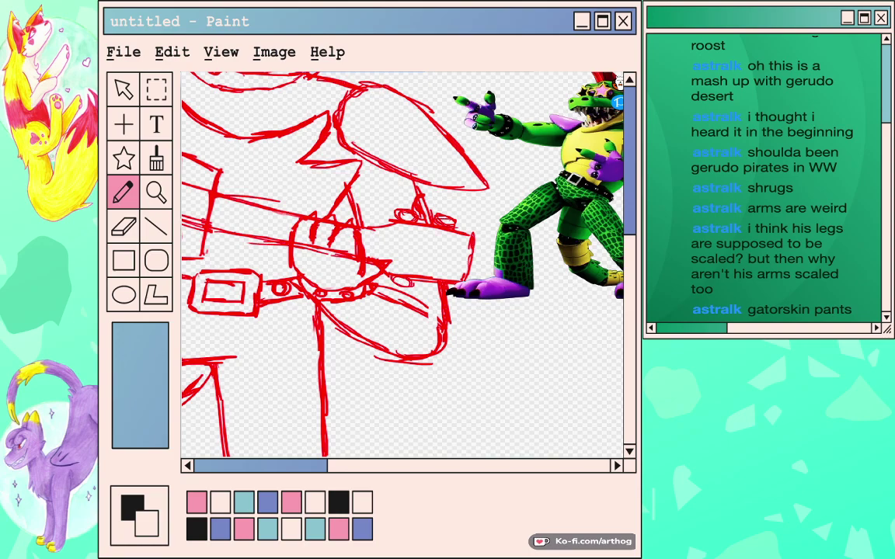
pyautogui.moveTo(272, 378); pyautogui.dragTo(532, 153)
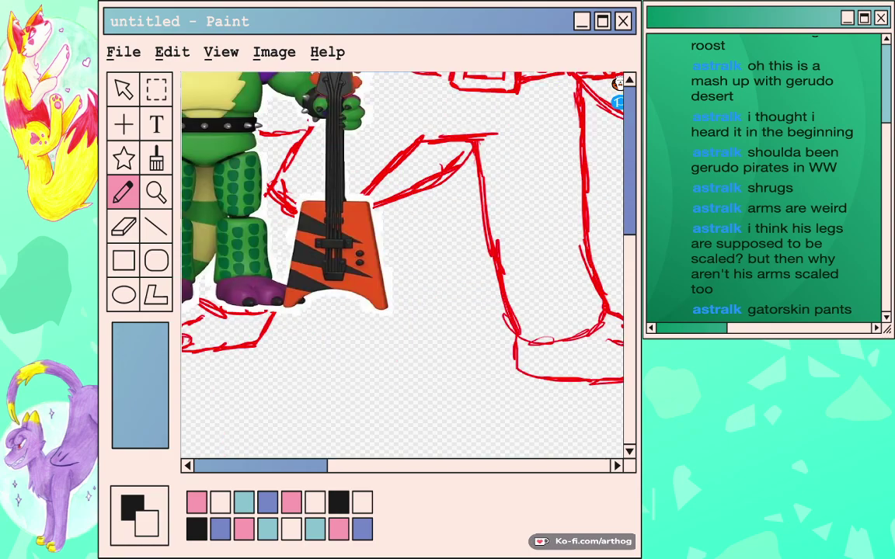
# Look over the sketch's legs, torso and guitar and compare them with the reference images around the character.
pyautogui.moveTo(403, 233); pyautogui.dragTo(331, 403)
pyautogui.moveTo(236, 158); pyautogui.dragTo(277, 175)
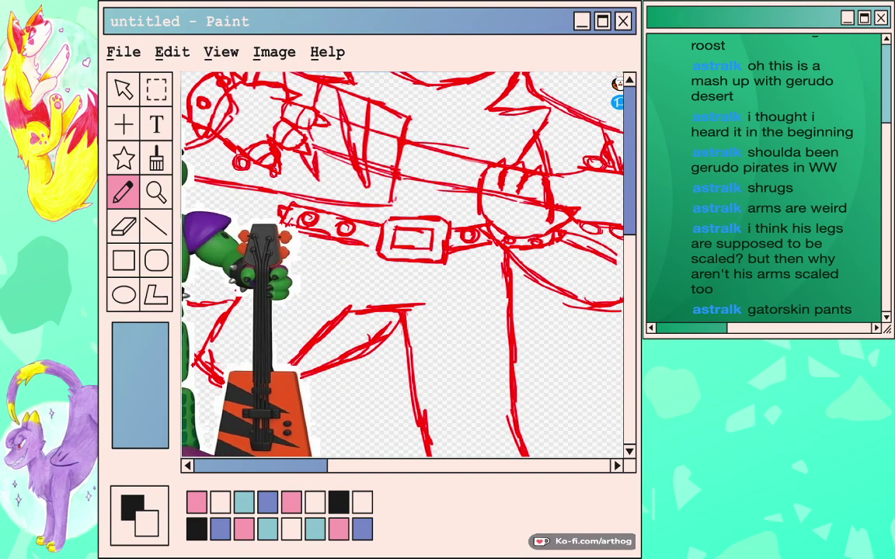
pyautogui.moveTo(334, 101)
pyautogui.mouseDown()
pyautogui.moveTo(435, 404)
pyautogui.moveTo(456, 421)
pyautogui.moveTo(386, 294)
pyautogui.moveTo(327, 132)
pyautogui.mouseUp()
pyautogui.moveTo(373, 388)
pyautogui.mouseDown()
pyautogui.moveTo(393, 122)
pyautogui.moveTo(472, 399)
pyautogui.mouseUp()
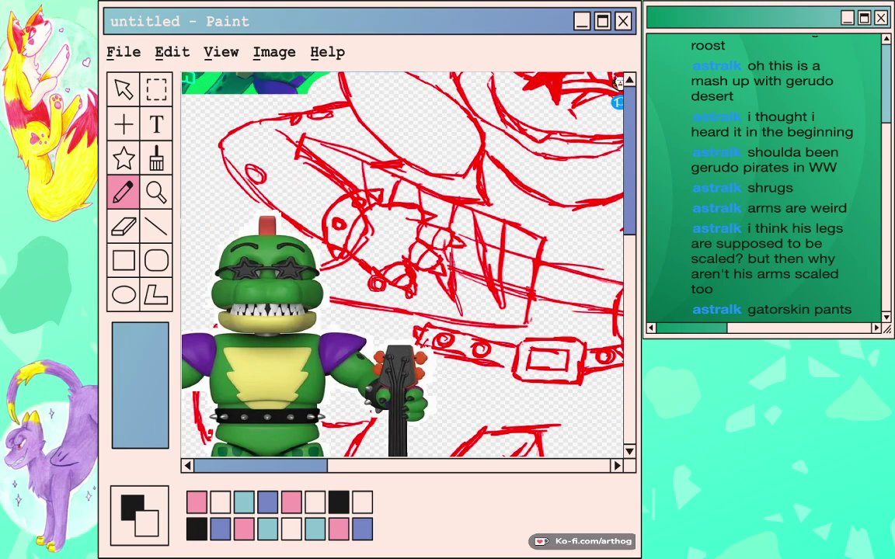
pyautogui.moveTo(428, 273); pyautogui.dragTo(461, 318)
pyautogui.moveTo(384, 247); pyautogui.dragTo(402, 275)
pyautogui.moveTo(349, 104); pyautogui.dragTo(511, 422)
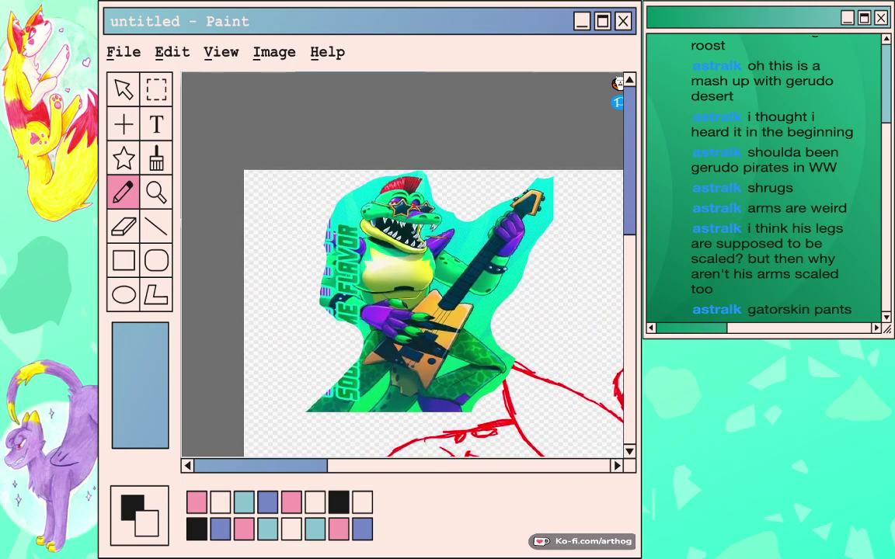
pyautogui.scroll(-10, 403, 265)
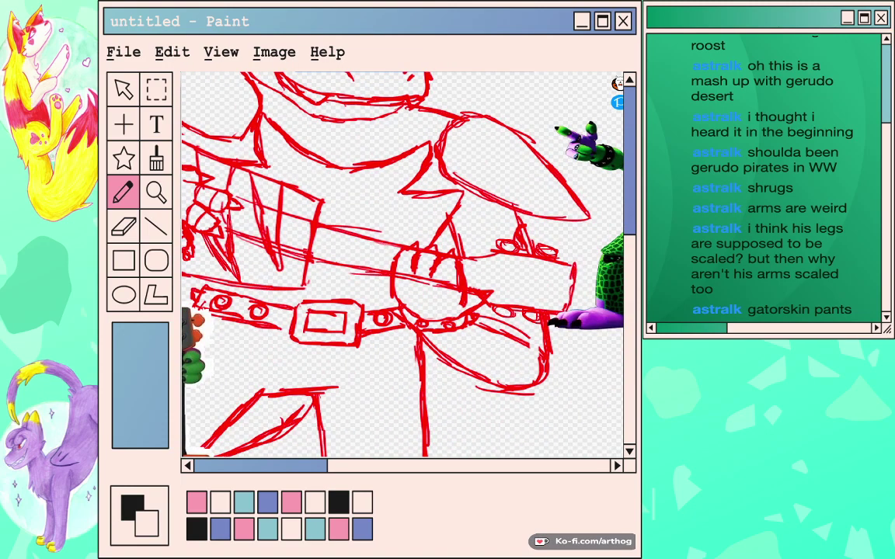
# Draw the short angular line above the belt buckle, running from the guitar body to the hand beside the buckle.
pyautogui.moveTo(305, 286); pyautogui.dragTo(397, 301)
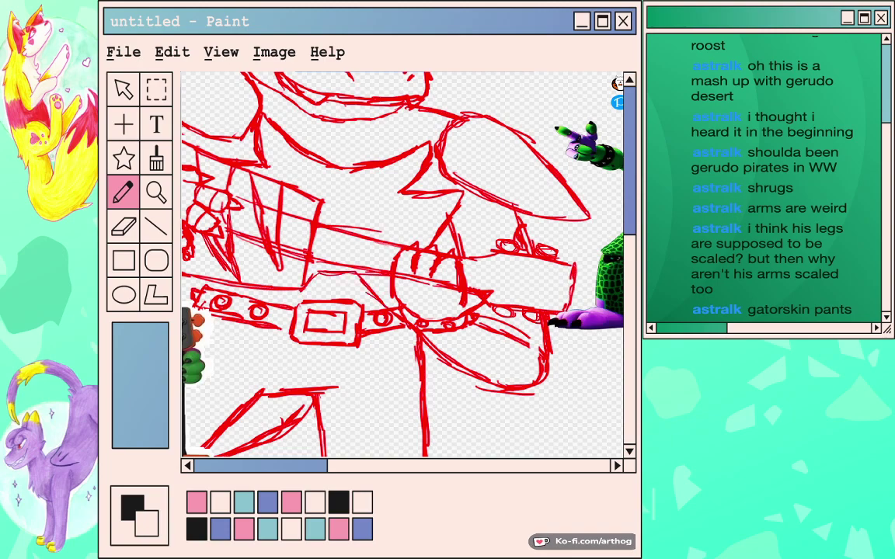
pyautogui.moveTo(277, 254); pyautogui.dragTo(501, 246)
pyautogui.moveTo(403, 265)
pyautogui.mouseDown()
pyautogui.moveTo(499, 435)
pyautogui.moveTo(467, 243)
pyautogui.moveTo(290, 272)
pyautogui.mouseUp()
pyautogui.hscroll(3, 402, 264)
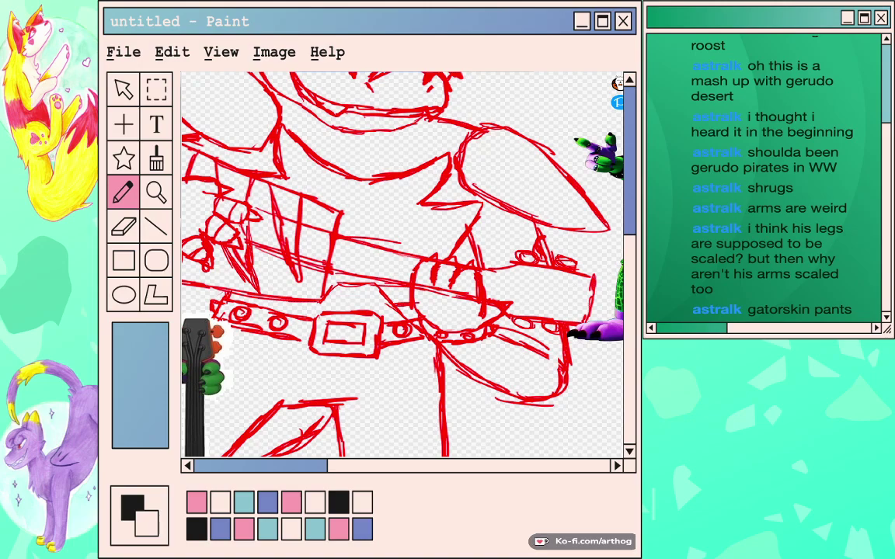
pyautogui.moveTo(424, 286); pyautogui.dragTo(466, 298)
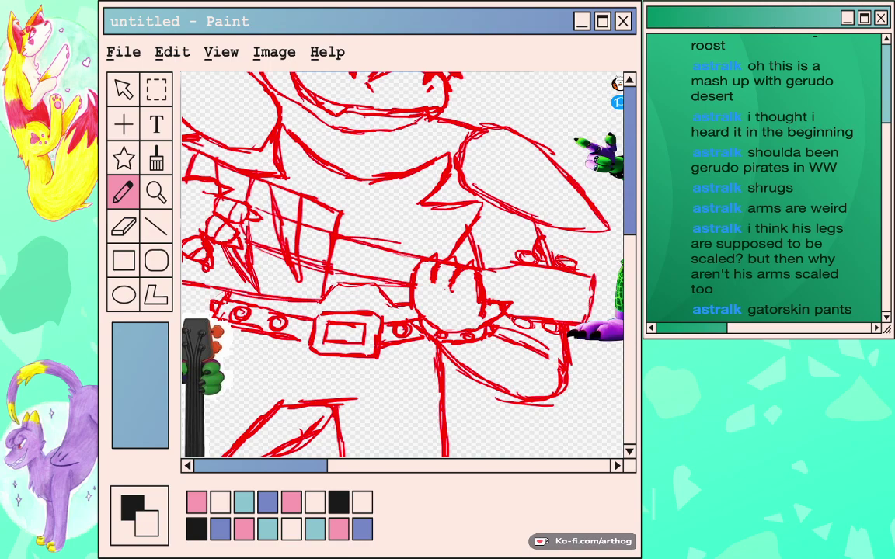
# Draw a black five-pointed star outline with mirrored strokes over the faded sketch, just below the left sunglasses lens.
pyautogui.moveTo(402, 264); pyautogui.dragTo(463, 372)
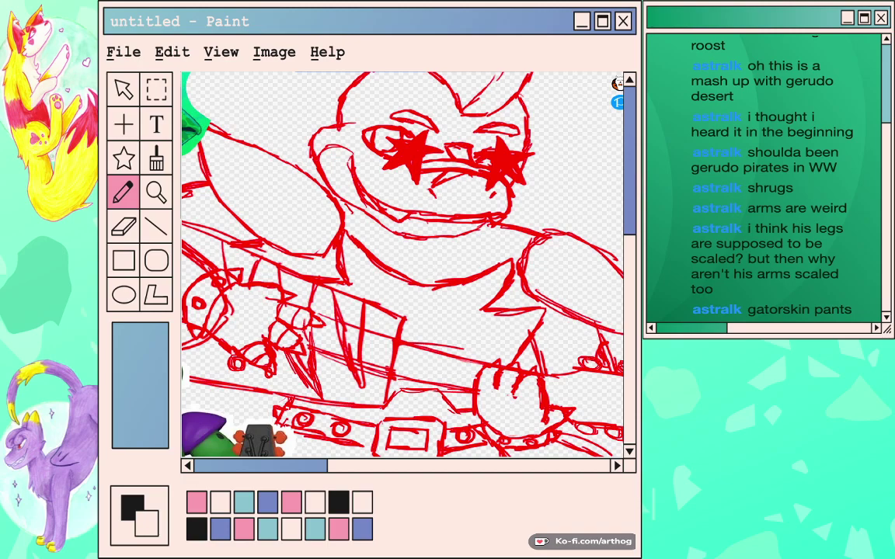
pyautogui.moveTo(438, 204); pyautogui.dragTo(366, 332)
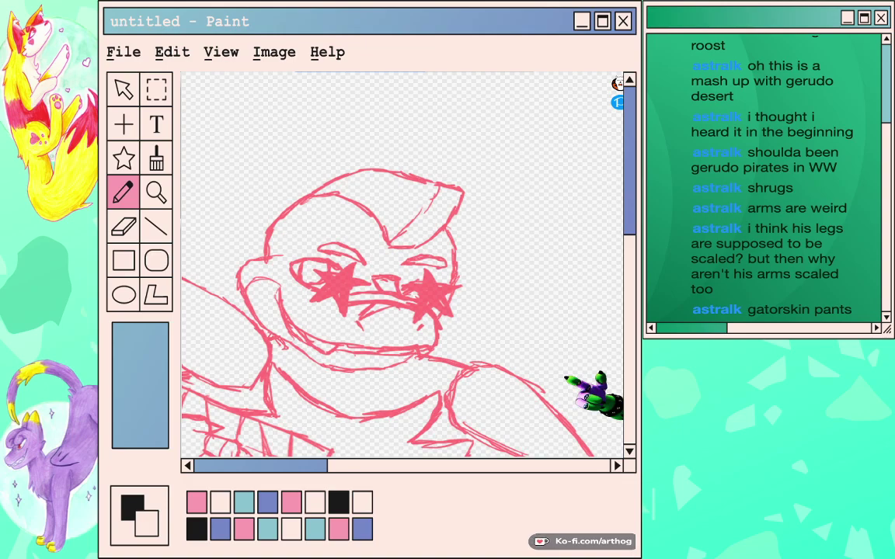
pyautogui.scroll(4, 401, 264)
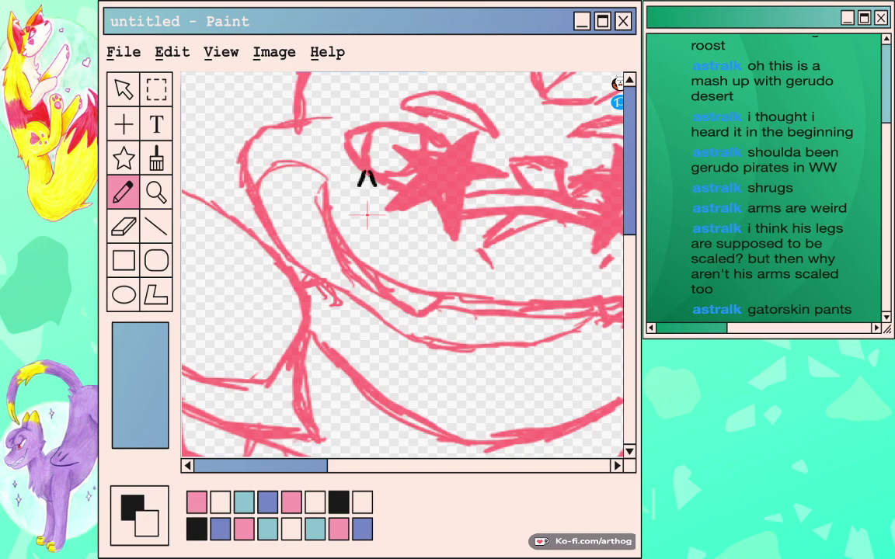
pyautogui.moveTo(349, 195)
pyautogui.mouseDown()
pyautogui.moveTo(368, 163)
pyautogui.moveTo(329, 198)
pyautogui.moveTo(300, 207)
pyautogui.moveTo(334, 215)
pyautogui.moveTo(339, 242)
pyautogui.moveTo(365, 236)
pyautogui.mouseUp()
pyautogui.hotkey('ctrl', 'z')
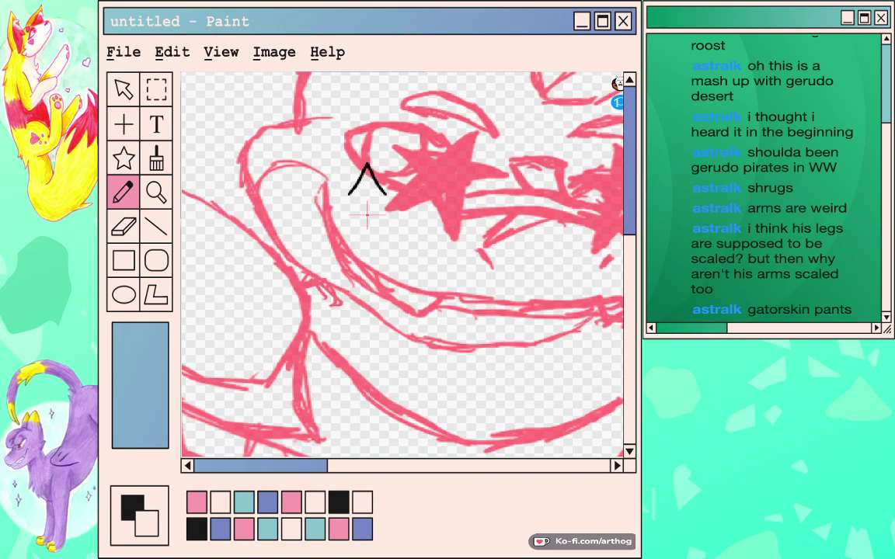
pyautogui.hotkey('ctrl', 'z')
pyautogui.moveTo(342, 217)
pyautogui.mouseDown()
pyautogui.moveTo(333, 237)
pyautogui.moveTo(367, 231)
pyautogui.moveTo(336, 250)
pyautogui.moveTo(328, 230)
pyautogui.moveTo(338, 217)
pyautogui.moveTo(298, 205)
pyautogui.moveTo(367, 176)
pyautogui.mouseUp()
pyautogui.hotkey('ctrl', 'z')
pyautogui.hotkey('ctrl', 'z')
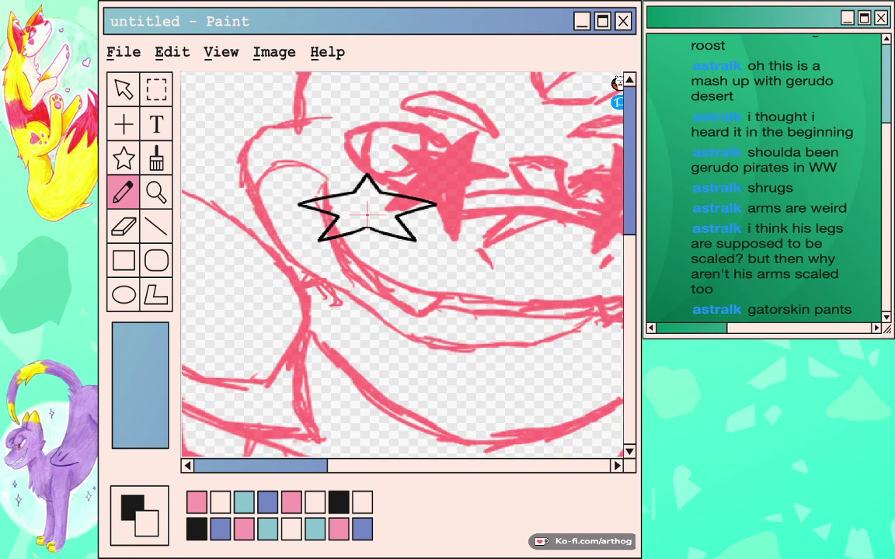
# Narrow the black star outline and move it onto the left sunglasses lens.
pyautogui.press('super+t')
pyautogui.moveTo(436, 178); pyautogui.dragTo(405, 179)
pyautogui.click(619, 456)
pyautogui.moveTo(368, 205)
pyautogui.mouseDown()
pyautogui.moveTo(443, 180)
pyautogui.moveTo(433, 209)
pyautogui.moveTo(355, 249)
pyautogui.mouseUp()
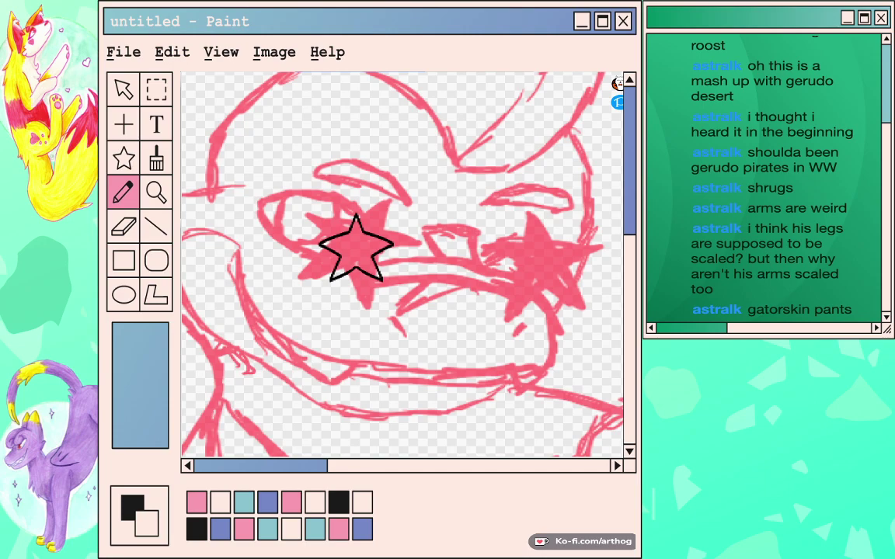
# Scale down a copy of the star about its centre to form an inner outline within the first star.
pyautogui.press('super+t')
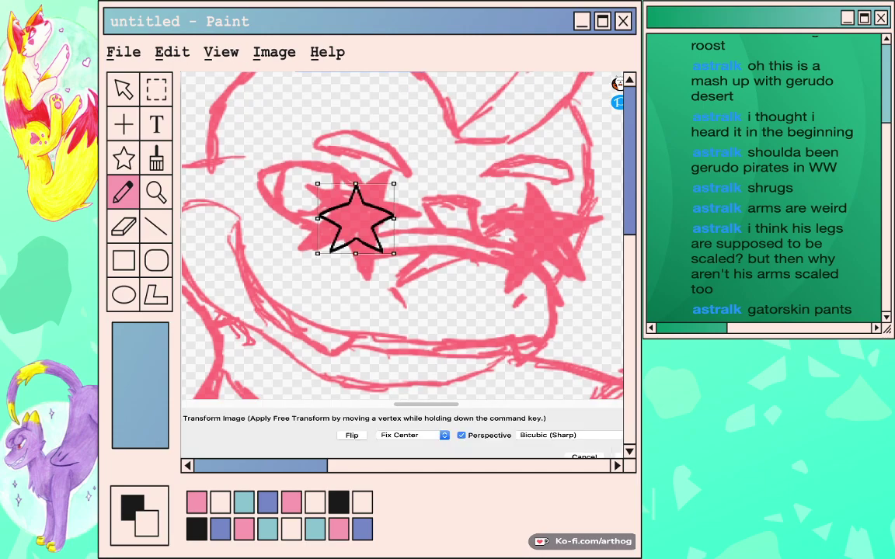
pyautogui.moveTo(318, 184); pyautogui.dragTo(328, 193)
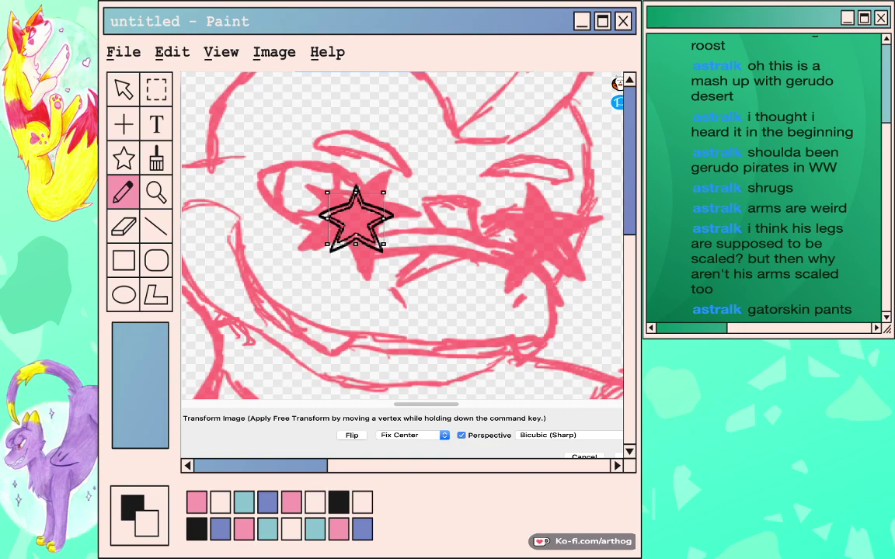
pyautogui.press('Return')
# Enlarge and rotate the double star outline clockwise and position it over the sketched left lens.
pyautogui.press('super+t')
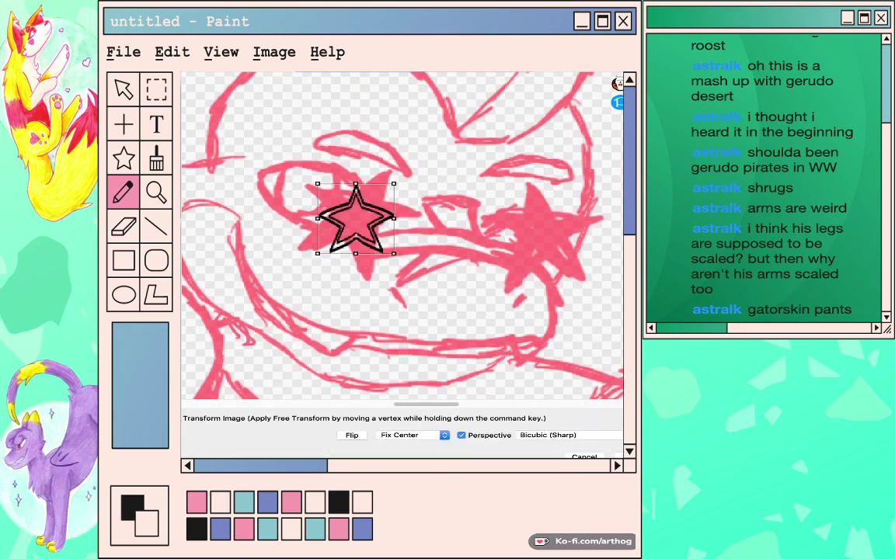
pyautogui.moveTo(318, 184); pyautogui.dragTo(314, 150)
pyautogui.moveTo(355, 218); pyautogui.dragTo(354, 206)
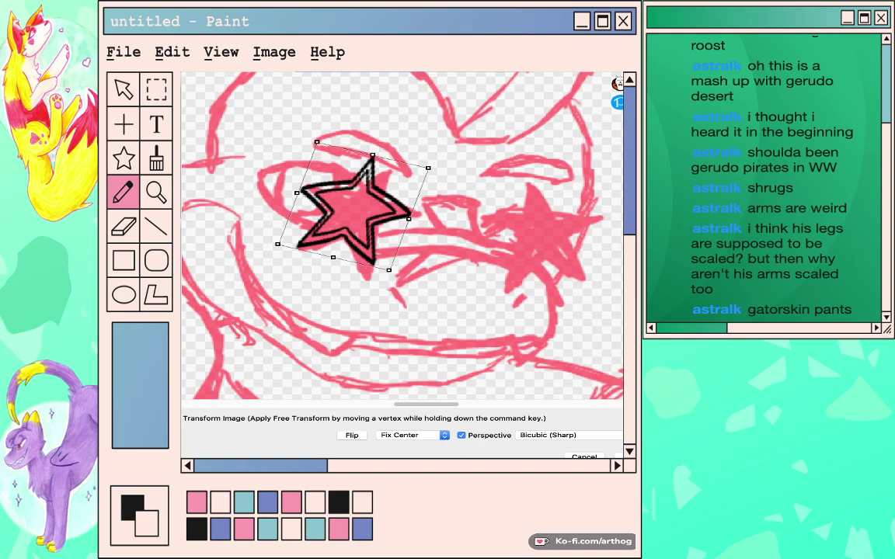
pyautogui.press('Return')
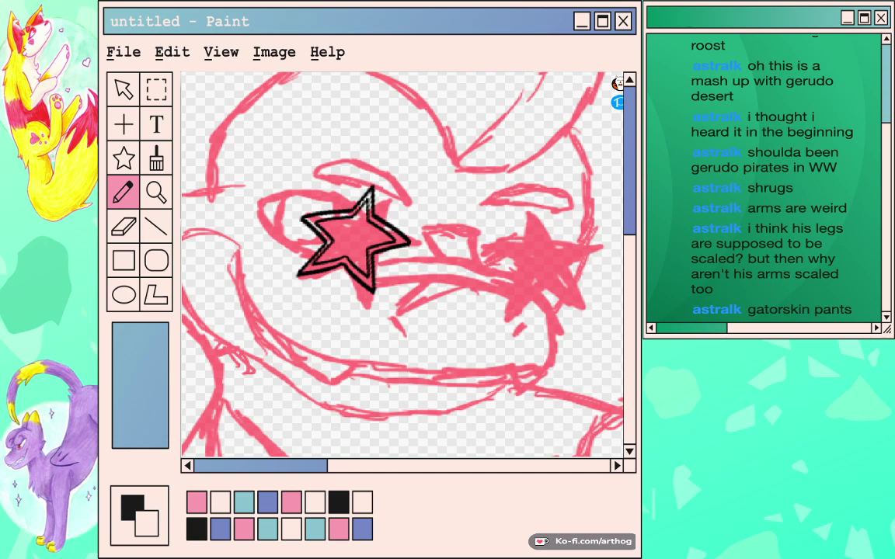
# Paste a copy of the double star outline and place it over the right lens.
pyautogui.hotkey('ctrl', 'v')
pyautogui.moveTo(354, 239); pyautogui.dragTo(548, 268)
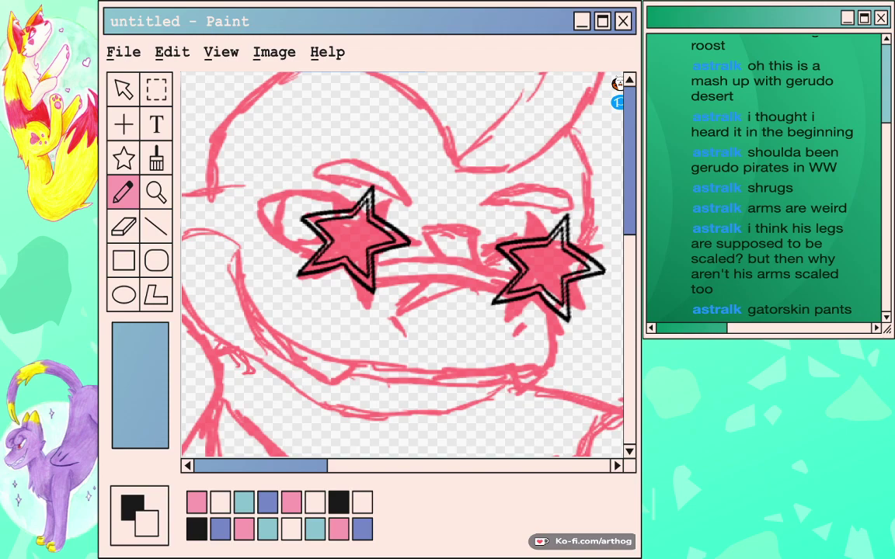
# Try to rotate the right lens's star counterclockwise to match the sketched star.
pyautogui.hotkey('ctrl', 't')
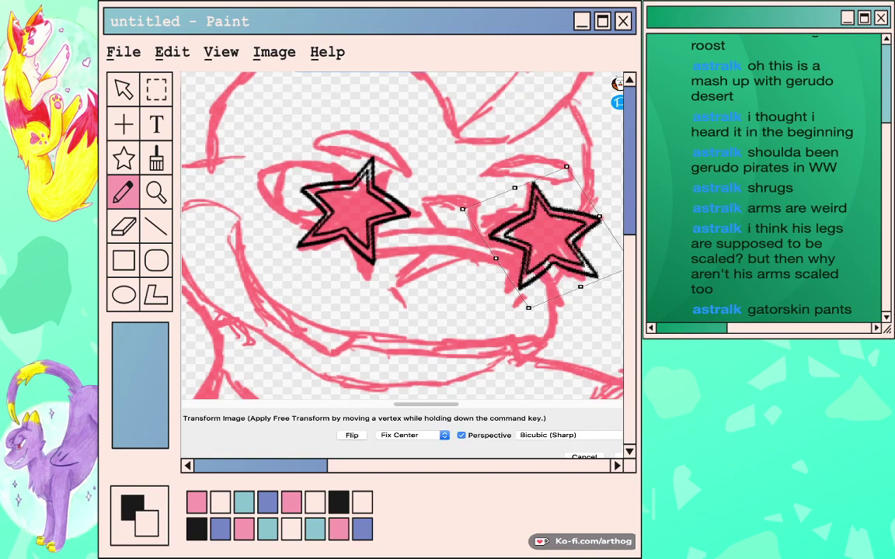
pyautogui.press('Escape')
pyautogui.hotkey('ctrl', 't')
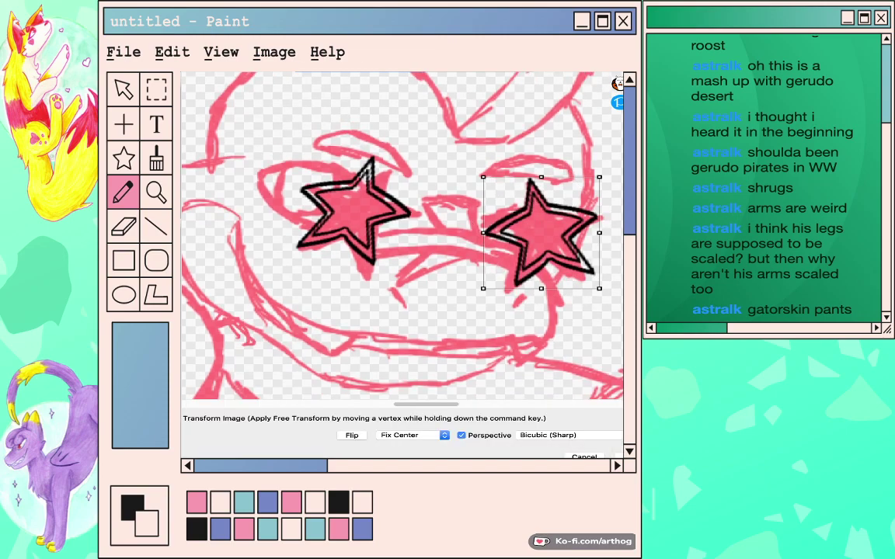
pyautogui.hotkey('ctrl', 'z')
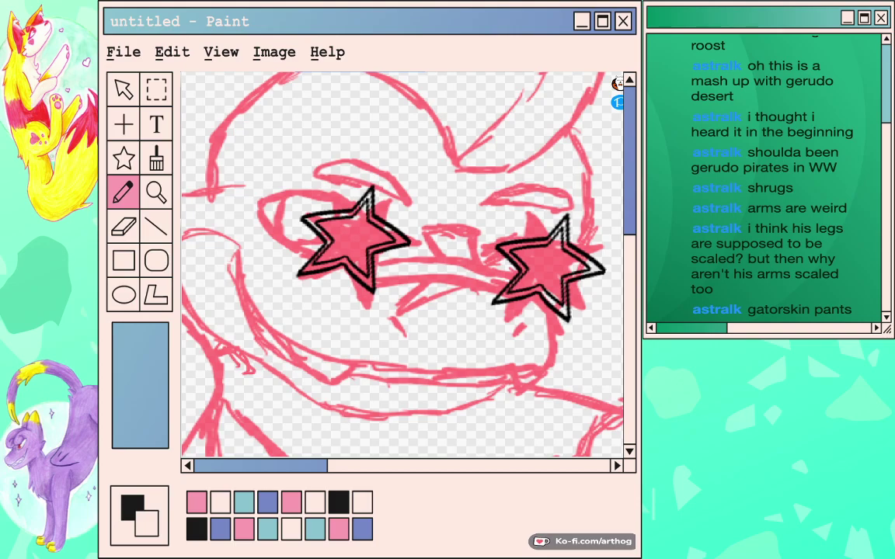
# Rotate the canvas view and ink two curved lines joining the star lenses as the glasses' bridge.
pyautogui.press('^')
pyautogui.press('^')
pyautogui.press('^')
pyautogui.press('^')
pyautogui.press('^')
pyautogui.press('^')
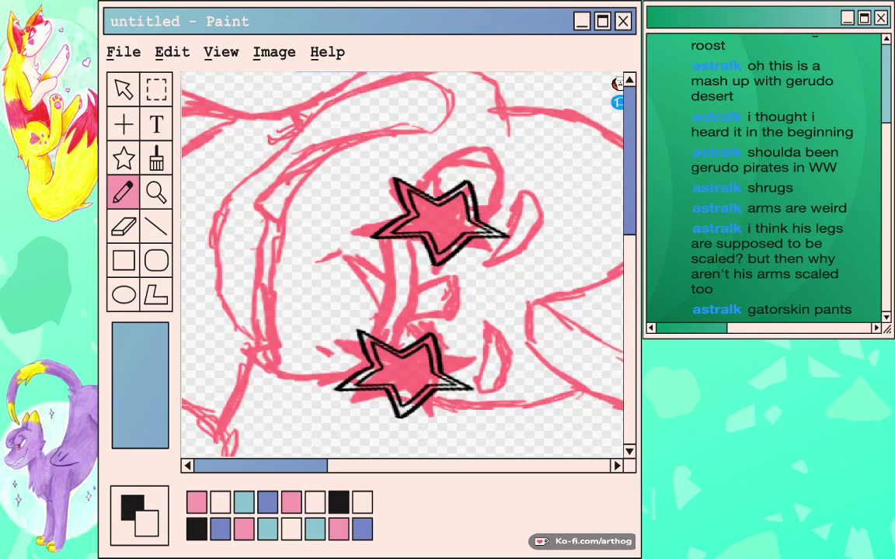
pyautogui.hotkey('ctrl', '+')
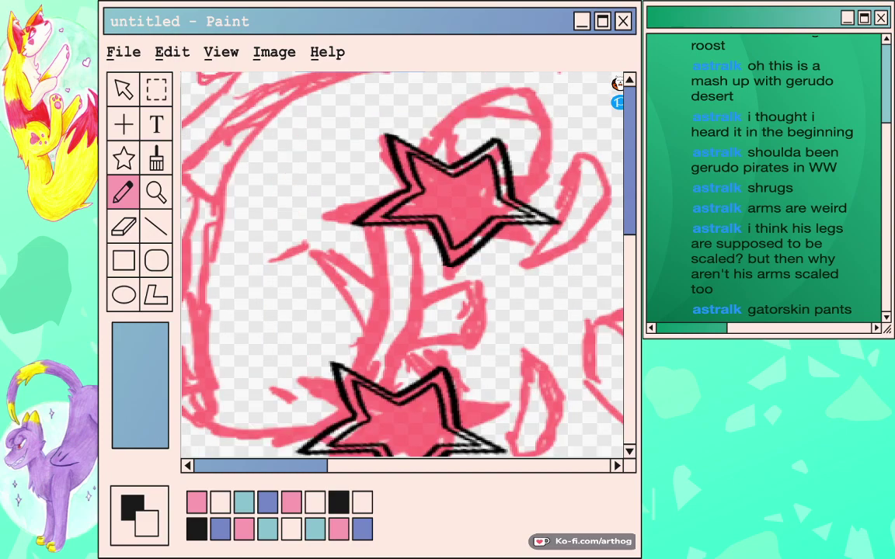
pyautogui.moveTo(376, 212); pyautogui.dragTo(369, 415)
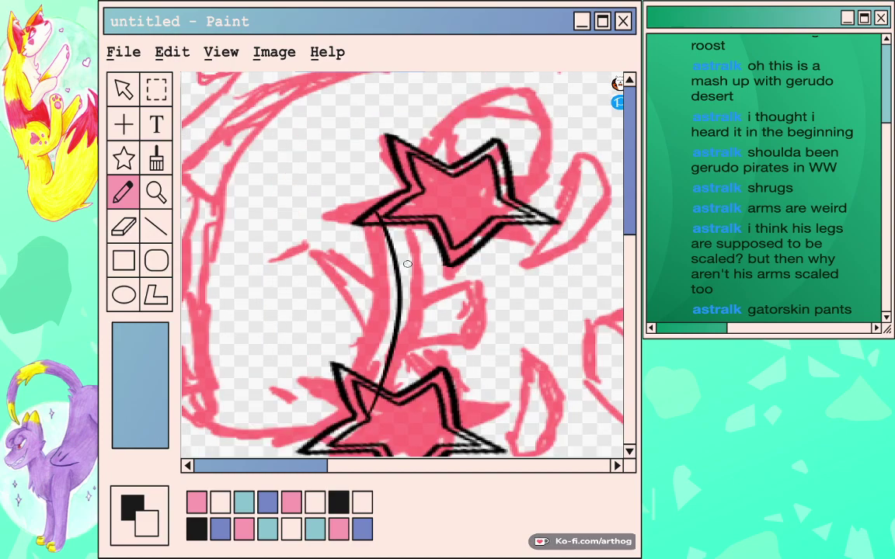
pyautogui.moveTo(370, 204)
pyautogui.mouseDown()
pyautogui.moveTo(380, 224)
pyautogui.moveTo(386, 373)
pyautogui.mouseUp()
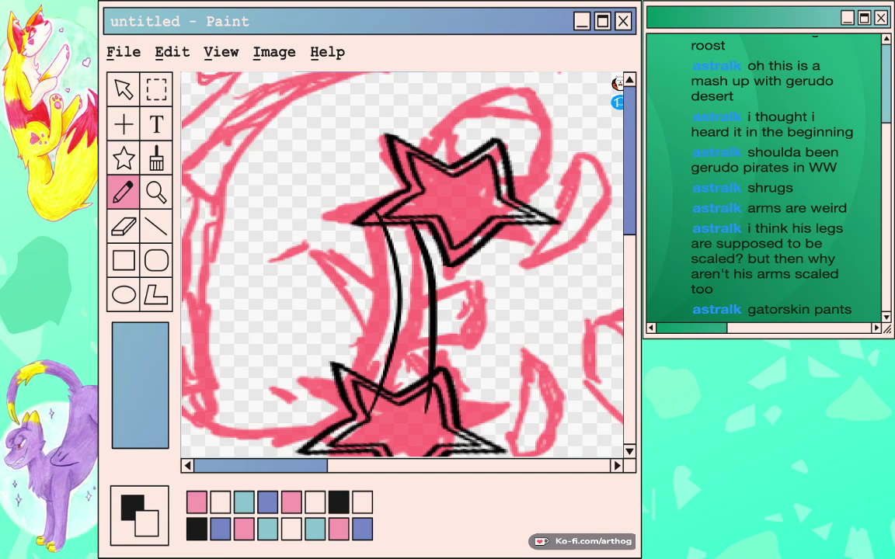
pyautogui.hotkey('ctrl', 'z')
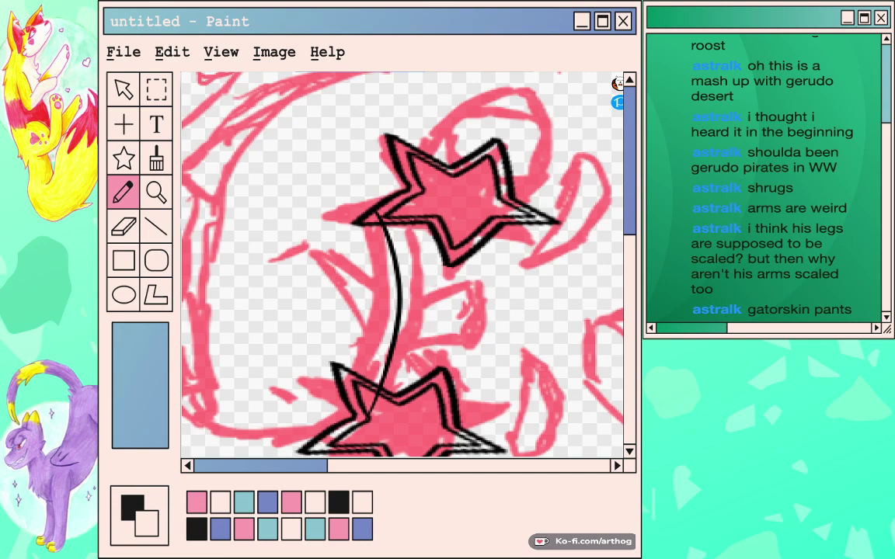
pyautogui.moveTo(413, 221); pyautogui.dragTo(415, 424)
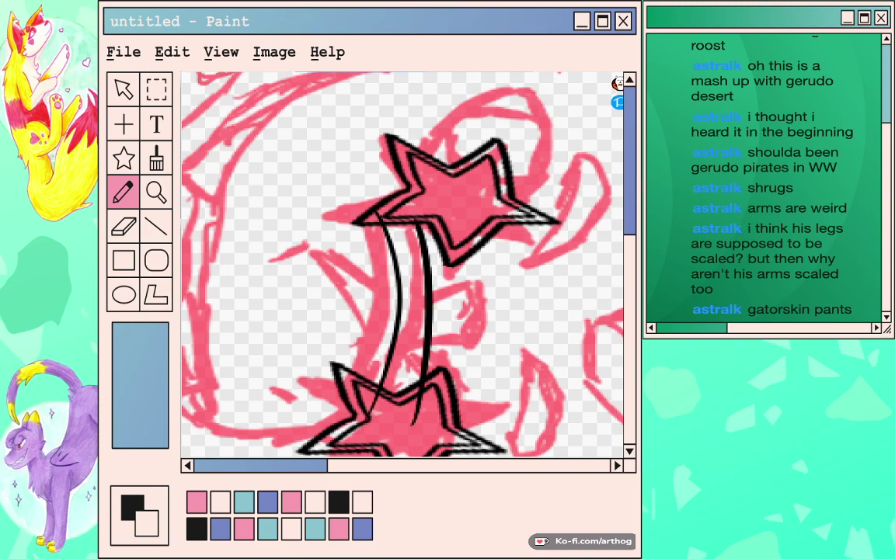
# Add inner curved lines along the glasses' bridge and rotate the canvas view back upright.
pyautogui.moveTo(421, 311); pyautogui.dragTo(402, 312)
pyautogui.press('4')
pyautogui.press('4')
pyautogui.press('4')
pyautogui.press('4')
pyautogui.press('4')
pyautogui.press('4')
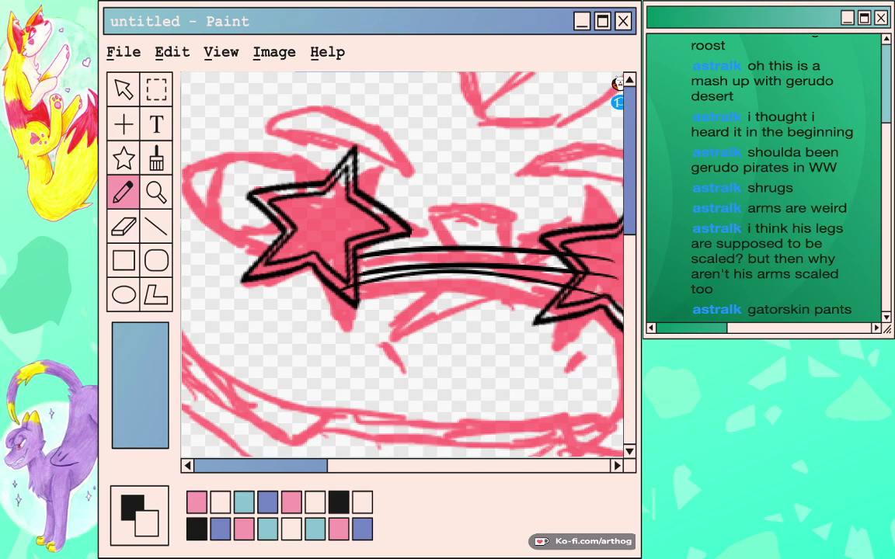
# Try to trim the bridge lines' ends inside the star lenses and adjust the bridge with a transform.
pyautogui.moveTo(593, 258)
pyautogui.mouseDown()
pyautogui.moveTo(573, 254)
pyautogui.moveTo(615, 277)
pyautogui.mouseUp()
pyautogui.hotkey('ctrl', 'z')
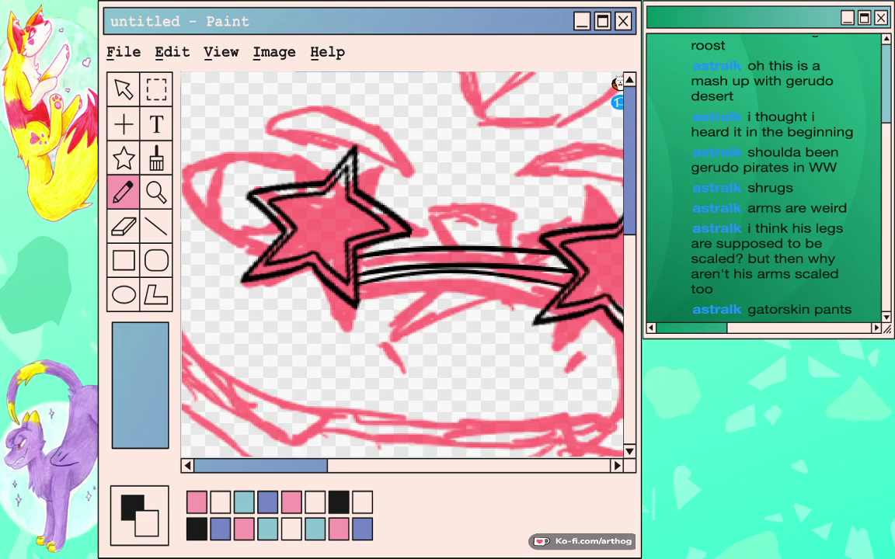
pyautogui.press('super+z')
pyautogui.press('super+y')
pyautogui.press('super+t')
pyautogui.moveTo(575, 218)
pyautogui.mouseDown()
pyautogui.moveTo(578, 234)
pyautogui.moveTo(576, 214)
pyautogui.mouseUp()
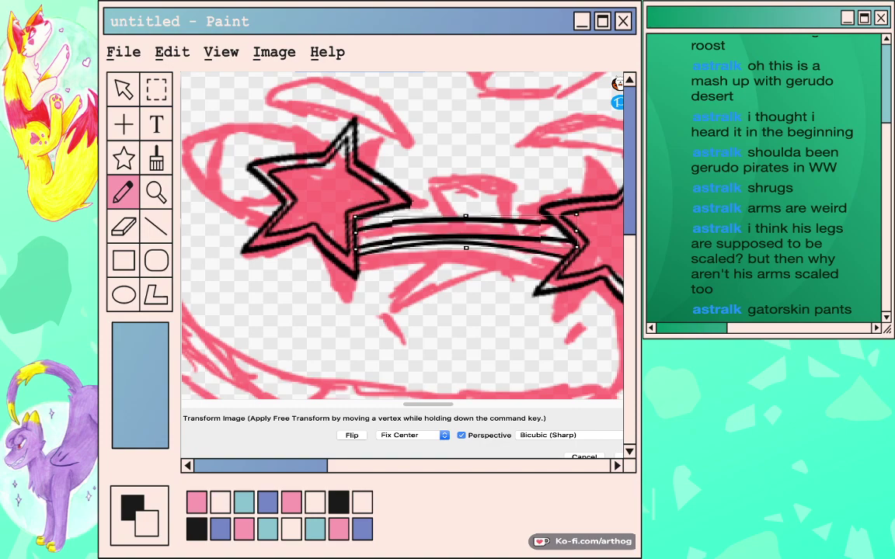
pyautogui.press('Return')
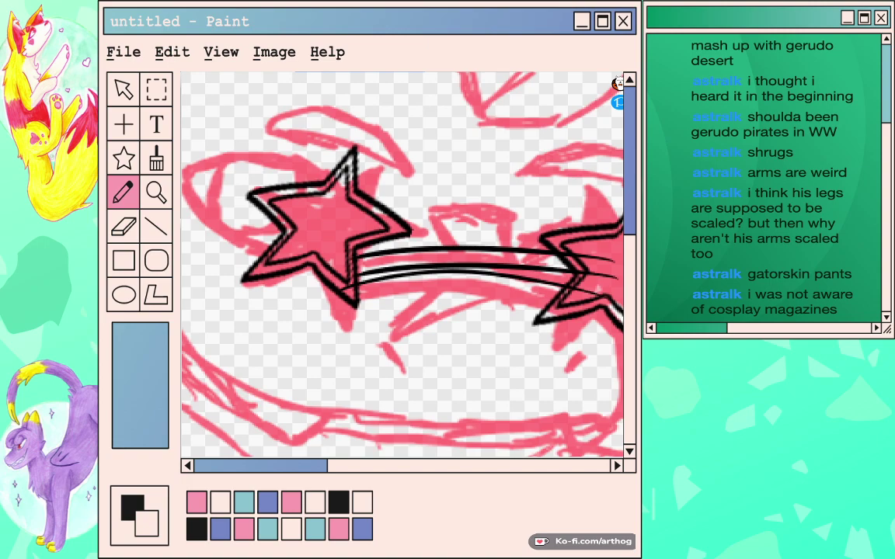
# Tilt the bridge lines slightly clockwise and erase the ends that overlap the star lenses.
pyautogui.press('super+t')
pyautogui.moveTo(620, 215); pyautogui.dragTo(620, 227)
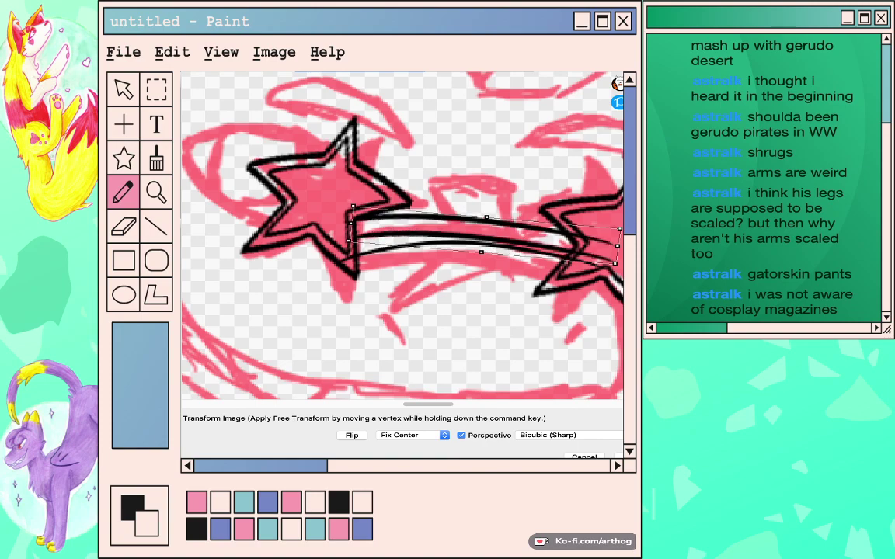
pyautogui.press('Return')
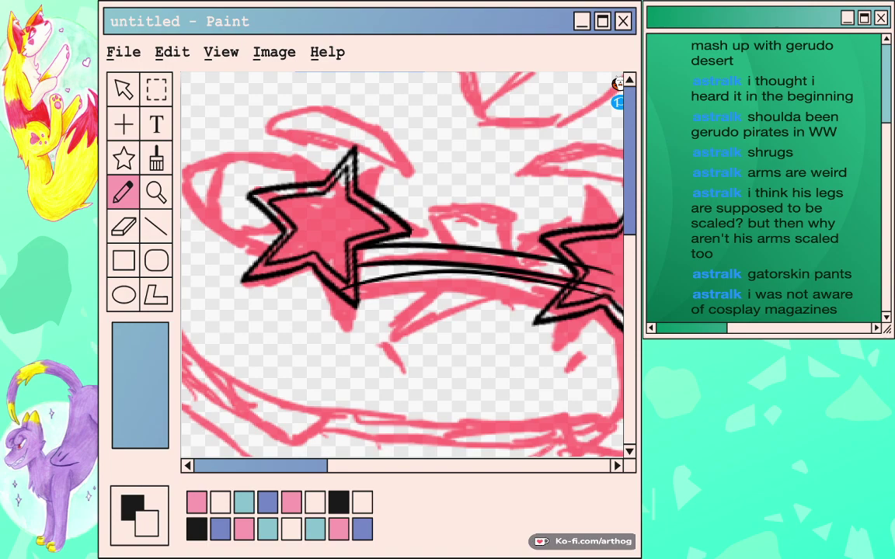
pyautogui.moveTo(578, 281); pyautogui.dragTo(612, 289)
pyautogui.click(610, 272)
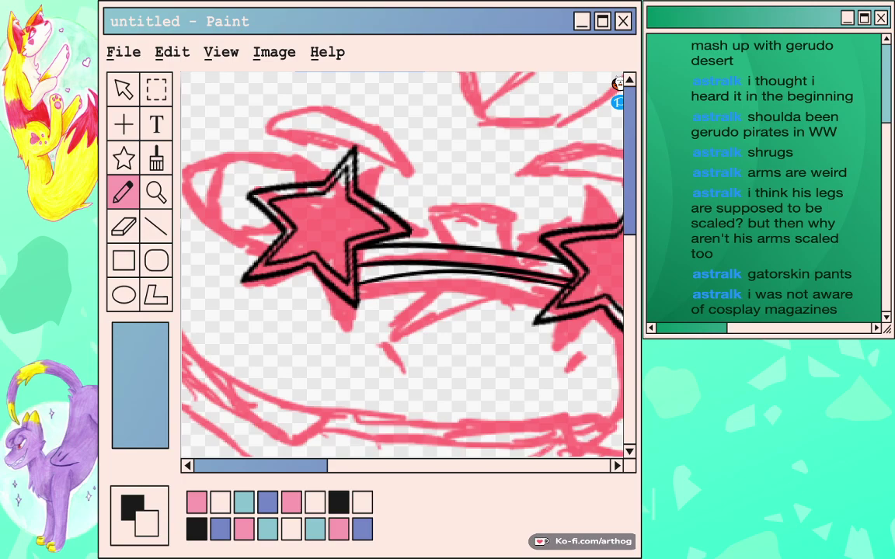
# Ink the upper curve of the almond-shaped eye outline behind the left star lens, redoing the stroke until it follows the sketch.
pyautogui.scroll(-1, 409, 266)
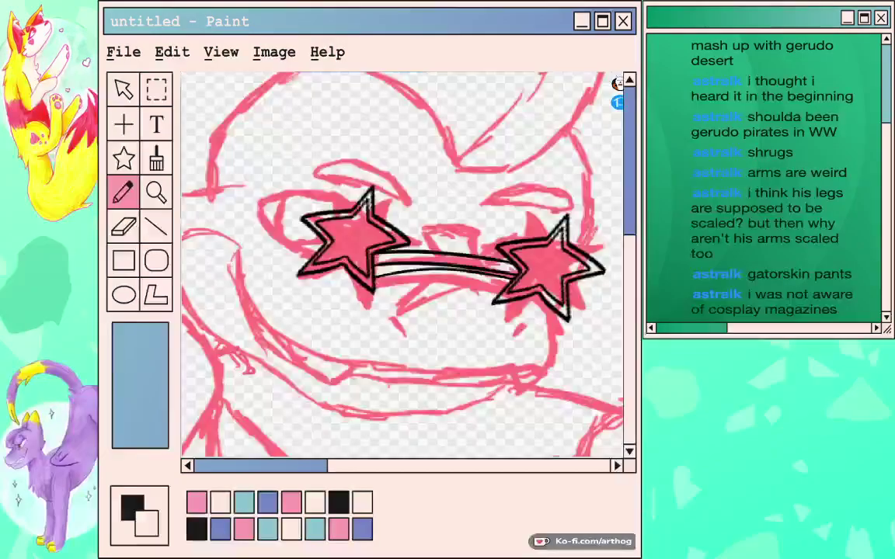
pyautogui.scroll(3, 402, 264)
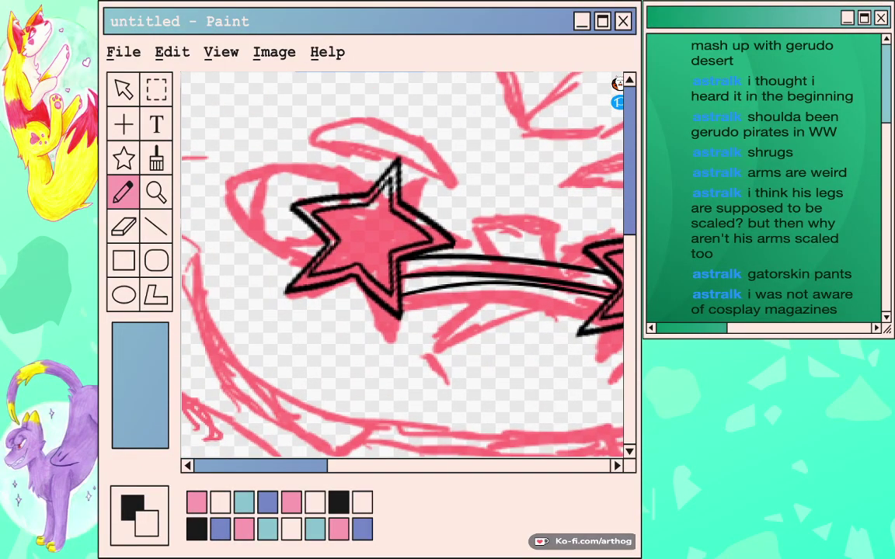
pyautogui.moveTo(425, 249)
pyautogui.mouseDown()
pyautogui.moveTo(414, 232)
pyautogui.moveTo(273, 185)
pyautogui.moveTo(241, 198)
pyautogui.mouseUp()
pyautogui.hotkey('ctrl', 'z')
pyautogui.moveTo(430, 248)
pyautogui.mouseDown()
pyautogui.moveTo(427, 237)
pyautogui.moveTo(276, 174)
pyautogui.mouseUp()
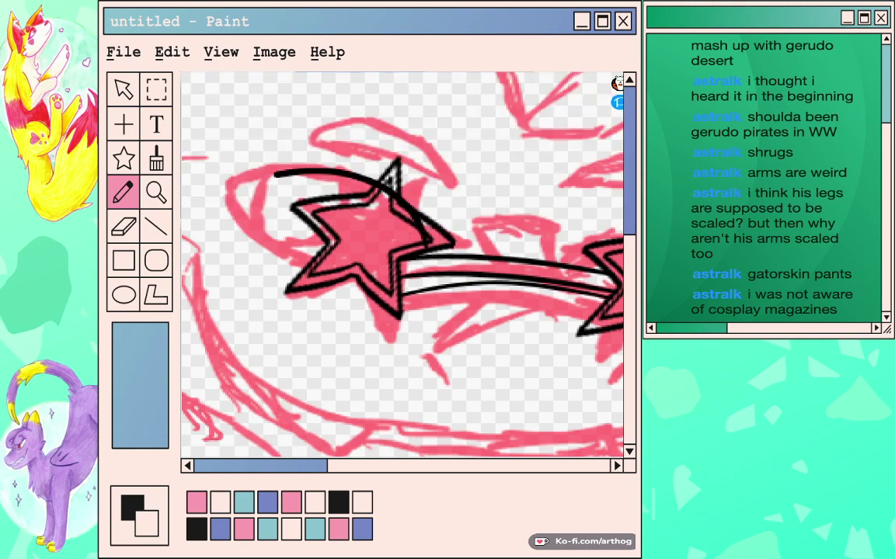
pyautogui.hotkey('ctrl', 'z')
pyautogui.moveTo(410, 245)
pyautogui.mouseDown()
pyautogui.moveTo(311, 162)
pyautogui.moveTo(217, 208)
pyautogui.moveTo(358, 256)
pyautogui.mouseUp()
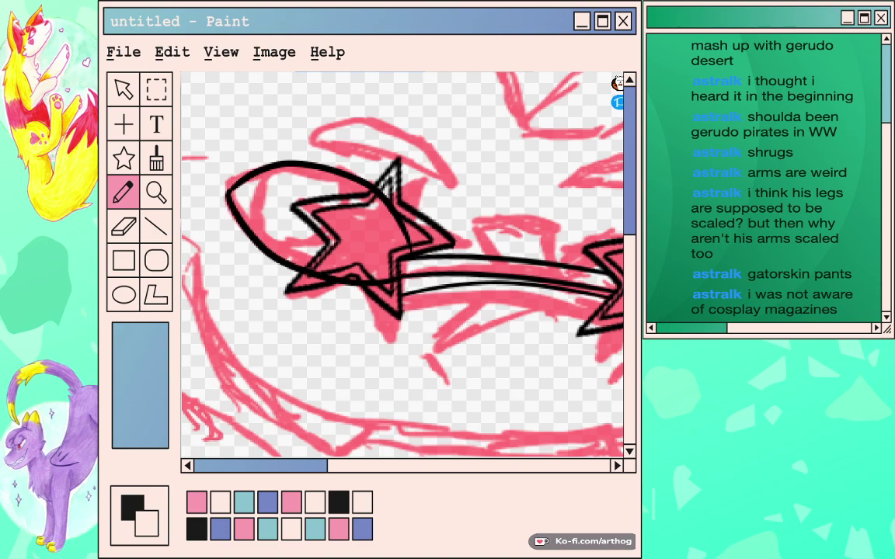
# Undo the heavy lower eye line and ink a thinner lower curve from the eye's outer corner into the left star lens.
pyautogui.hotkey('ctrl', 'z')
pyautogui.moveTo(229, 192); pyautogui.dragTo(361, 284)
pyautogui.hotkey('ctrl', 'z')
pyautogui.moveTo(227, 174)
pyautogui.mouseDown()
pyautogui.moveTo(224, 187)
pyautogui.moveTo(348, 247)
pyautogui.mouseUp()
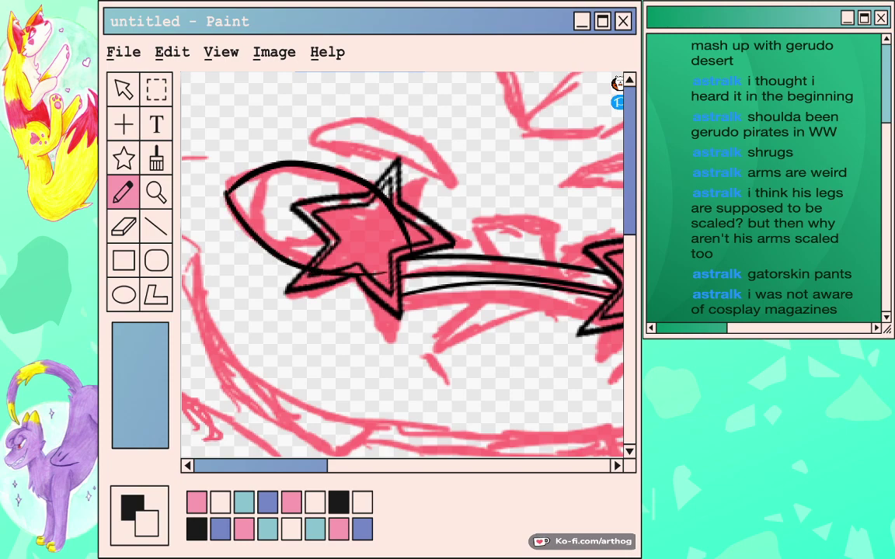
# Ink the curved iris edges inside the left eye, one on each side, between the eye outline and the star lens.
pyautogui.moveTo(272, 165)
pyautogui.mouseDown()
pyautogui.moveTo(247, 195)
pyautogui.moveTo(268, 247)
pyautogui.moveTo(341, 173)
pyautogui.mouseUp()
pyautogui.hotkey('ctrl', 'z')
pyautogui.moveTo(281, 165)
pyautogui.mouseDown()
pyautogui.moveTo(260, 197)
pyautogui.moveTo(341, 186)
pyautogui.moveTo(341, 214)
pyautogui.mouseUp()
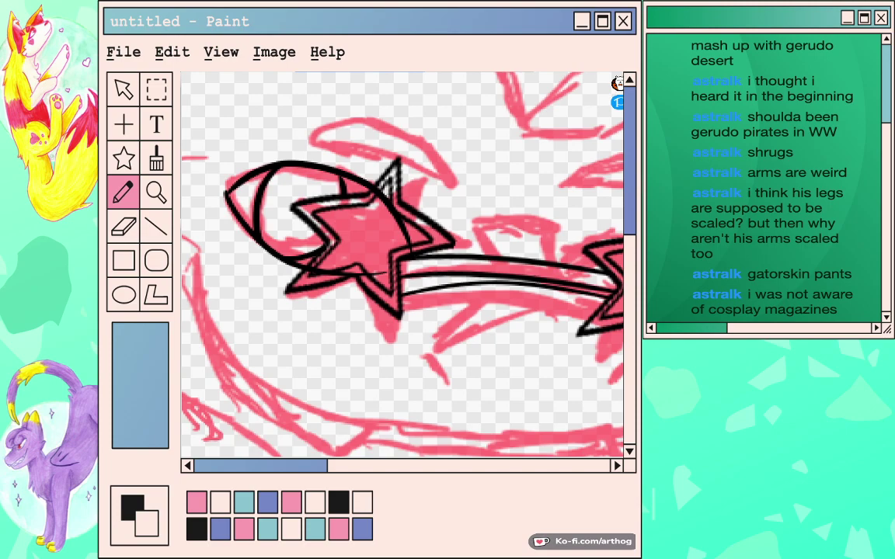
pyautogui.hotkey('ctrl', 'z')
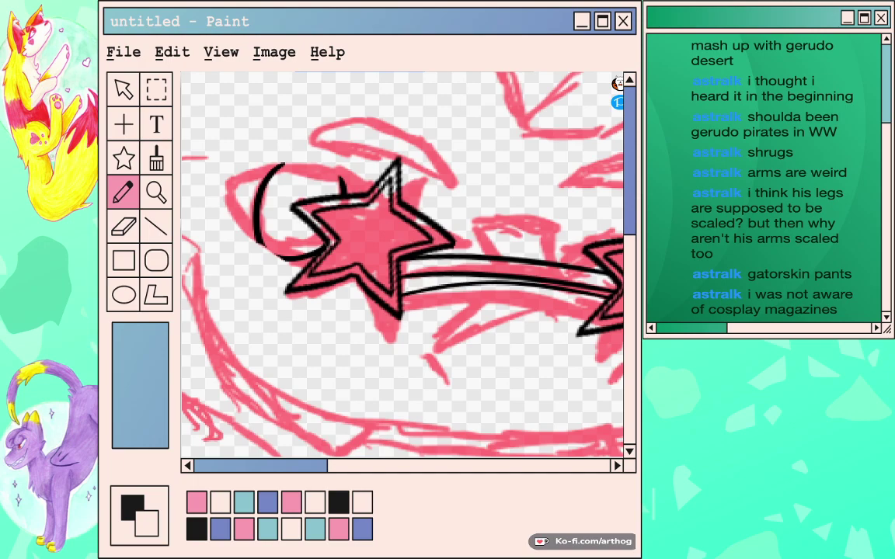
pyautogui.hotkey('ctrl', 'y')
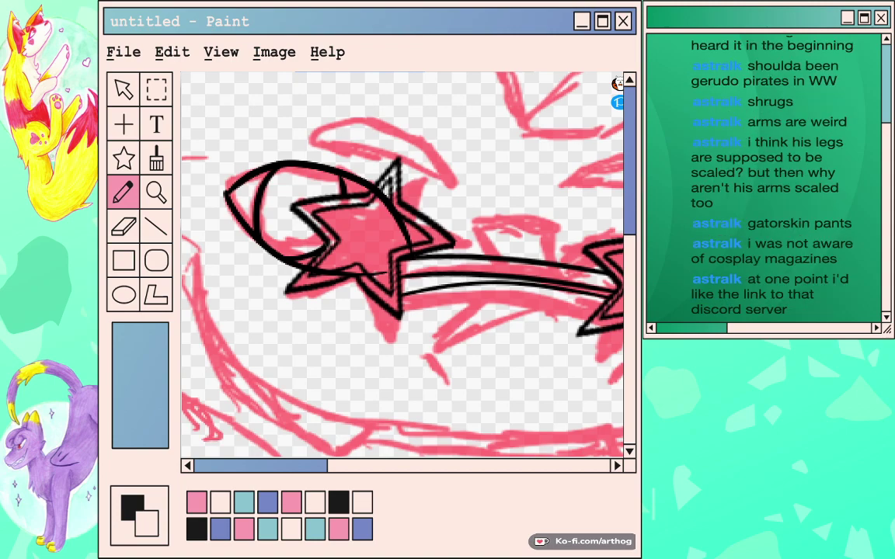
# Paste a mirrored copy of the eye, move it behind the right star lens and transform it to fit the sketch.
pyautogui.hotkey('ctrl', 'v')
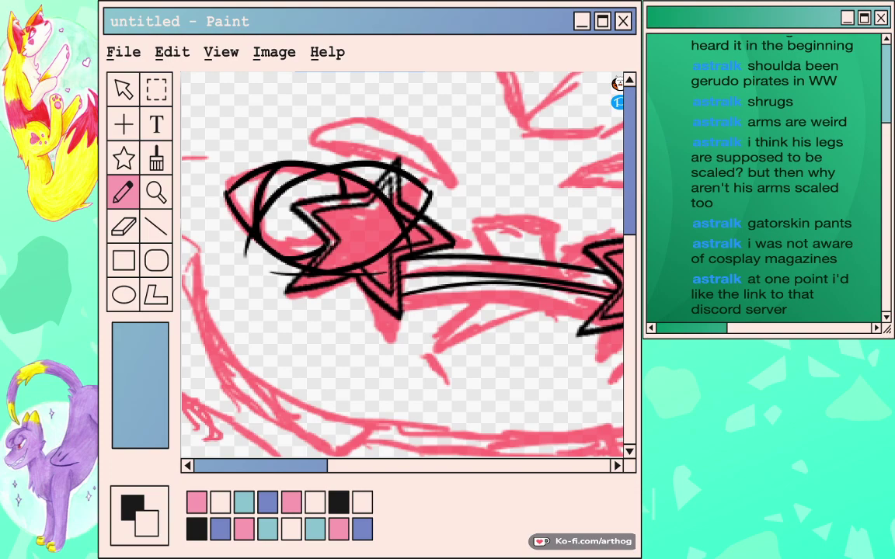
pyautogui.moveTo(338, 217); pyautogui.dragTo(572, 235)
pyautogui.moveTo(505, 326); pyautogui.dragTo(229, 247)
pyautogui.moveTo(295, 161); pyautogui.dragTo(343, 185)
pyautogui.press('super+t')
pyautogui.moveTo(438, 99); pyautogui.dragTo(440, 136)
pyautogui.moveTo(344, 158); pyautogui.dragTo(361, 159)
pyautogui.moveTo(288, 137); pyautogui.dragTo(296, 140)
pyautogui.press('Return')
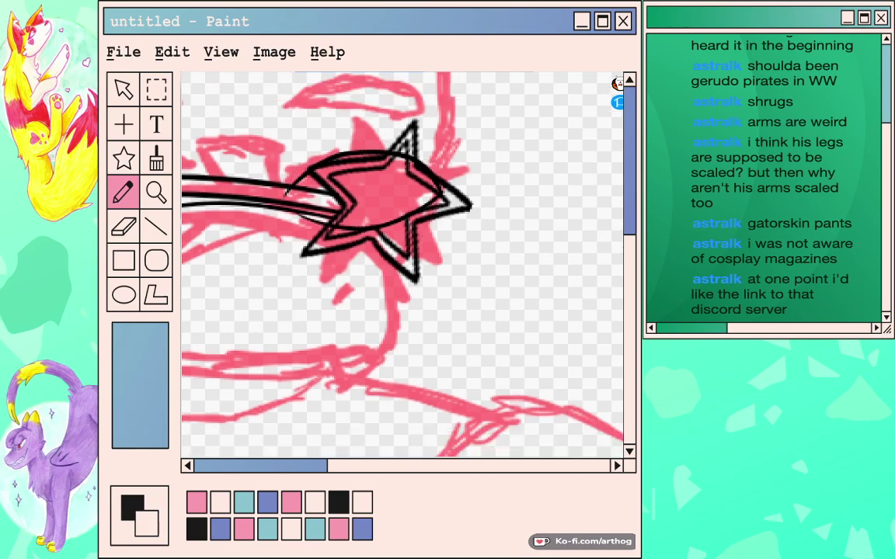
# Erase the copied eye's lines that show inside the right star lens.
pyautogui.moveTo(370, 229)
pyautogui.mouseDown()
pyautogui.moveTo(433, 200)
pyautogui.moveTo(433, 178)
pyautogui.moveTo(395, 155)
pyautogui.mouseUp()
pyautogui.hotkey('ctrl', 'z')
pyautogui.moveTo(412, 159)
pyautogui.mouseDown()
pyautogui.moveTo(438, 202)
pyautogui.moveTo(362, 230)
pyautogui.moveTo(339, 227)
pyautogui.mouseUp()
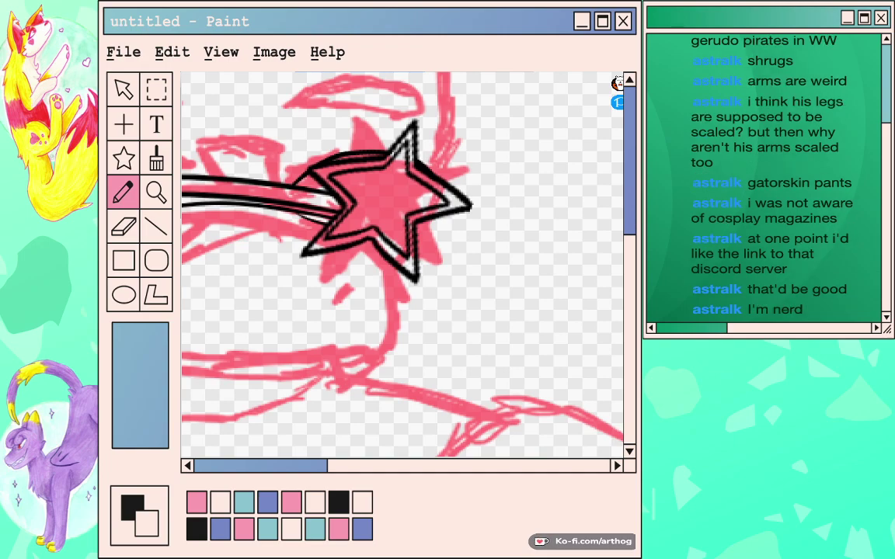
# Erase the eye outline's upper and lower lines where they cross the inside of the left star lens.
pyautogui.moveTo(329, 259); pyautogui.dragTo(474, 271)
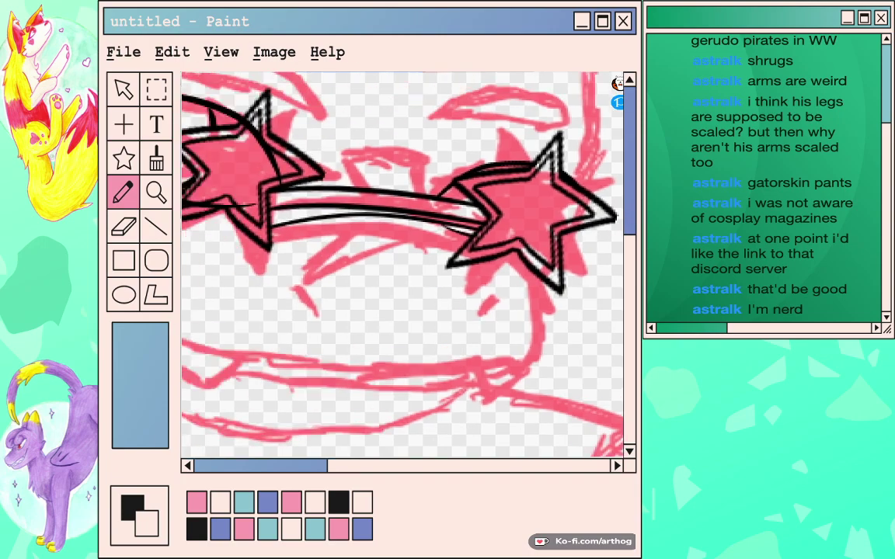
pyautogui.moveTo(402, 264); pyautogui.dragTo(431, 264)
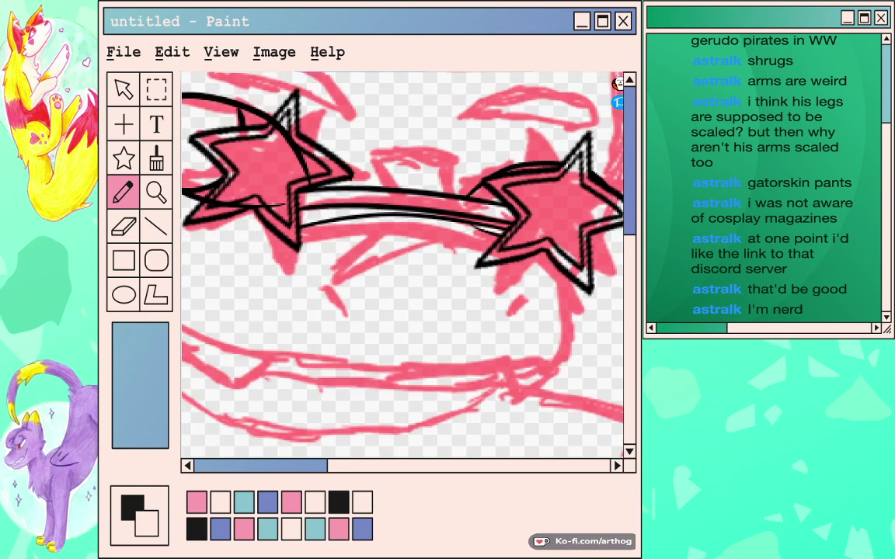
pyautogui.moveTo(311, 185); pyautogui.dragTo(276, 122)
pyautogui.moveTo(285, 204); pyautogui.dragTo(208, 199)
pyautogui.moveTo(401, 264)
pyautogui.mouseDown()
pyautogui.moveTo(431, 420)
pyautogui.moveTo(443, 389)
pyautogui.mouseUp()
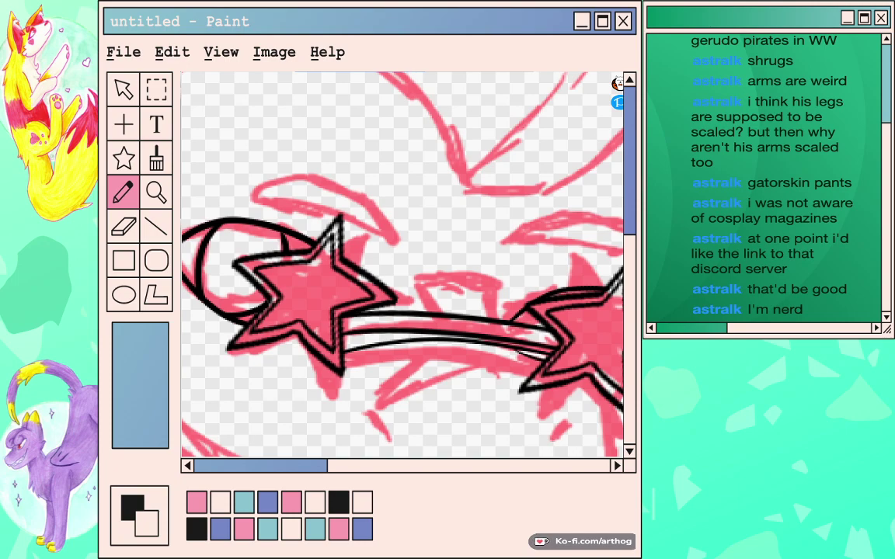
# Ink a long pointed triangular shape on the snout beneath the glasses' bridge.
pyautogui.scroll(-2, 402, 264)
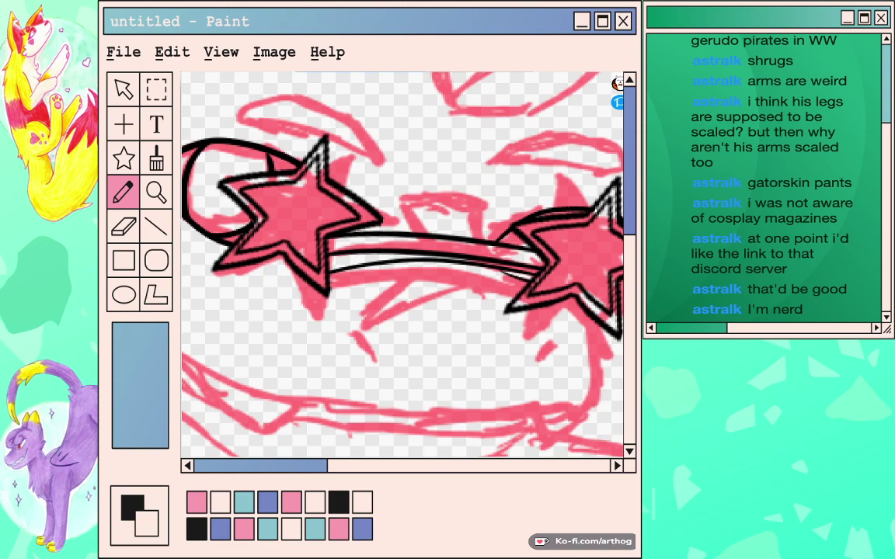
pyautogui.hotkey('ctrl', 'z')
pyautogui.hotkey('ctrl', 'y')
pyautogui.scroll(-3, 402, 264)
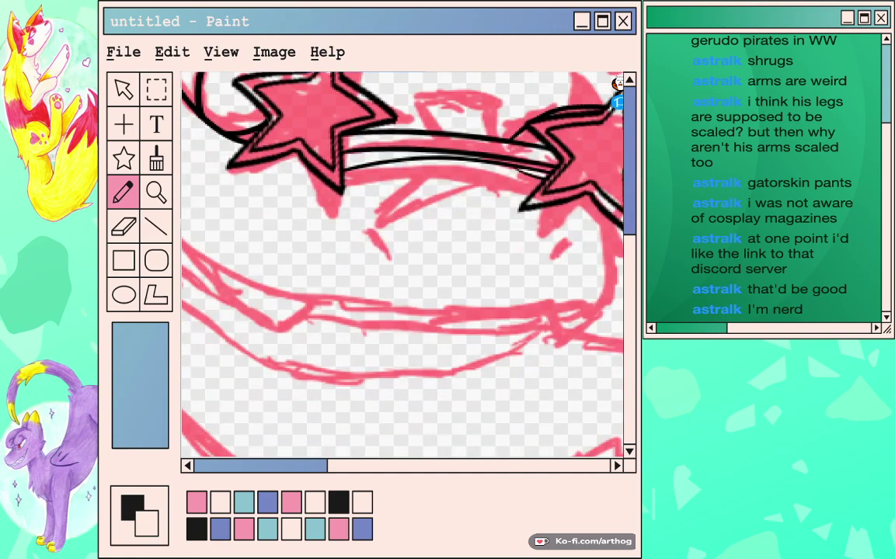
pyautogui.moveTo(429, 161)
pyautogui.mouseDown()
pyautogui.moveTo(331, 229)
pyautogui.moveTo(541, 181)
pyautogui.mouseUp()
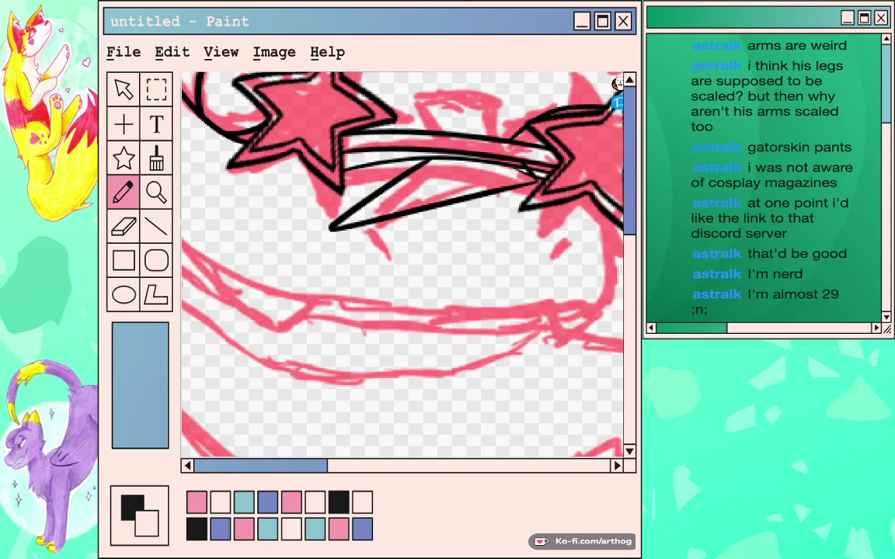
# Ink the four-sided ridge shape above the glasses' bridge and trim its side lines where they overlap the bridge.
pyautogui.hscroll(3, 402, 264)
pyautogui.scroll(2, 401, 264)
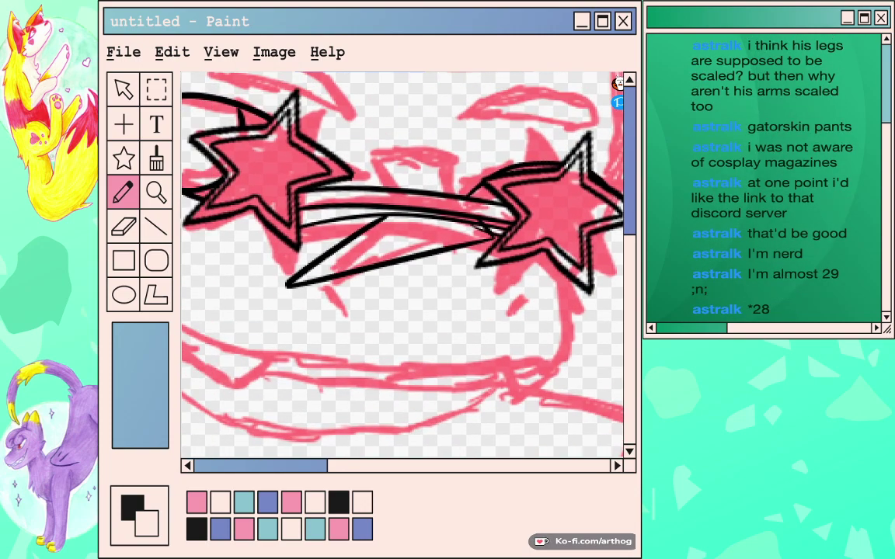
pyautogui.moveTo(441, 139)
pyautogui.mouseDown()
pyautogui.moveTo(366, 129)
pyautogui.moveTo(402, 204)
pyautogui.mouseUp()
pyautogui.moveTo(440, 138); pyautogui.dragTo(477, 211)
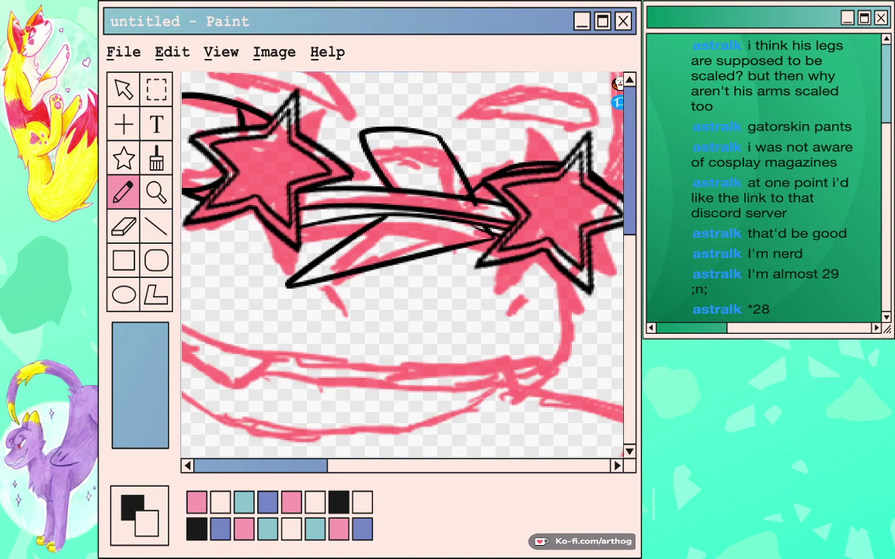
pyautogui.moveTo(373, 167); pyautogui.dragTo(400, 203)
pyautogui.hotkey('ctrl', 'z')
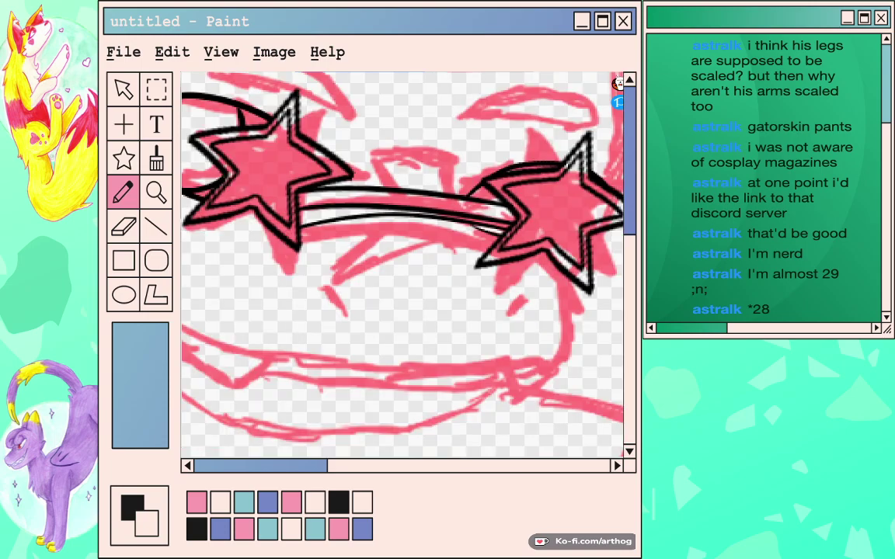
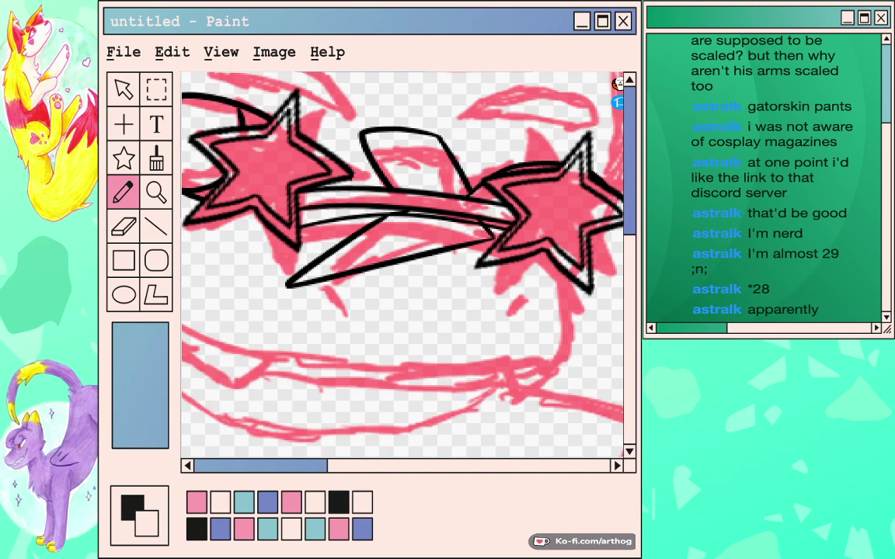
# Ink the curved, tapering eyebrow above the left star lens, redoing the strokes until the outline is closed and smooth.
pyautogui.moveTo(401, 264)
pyautogui.mouseDown()
pyautogui.moveTo(444, 355)
pyautogui.moveTo(431, 355)
pyautogui.mouseUp()
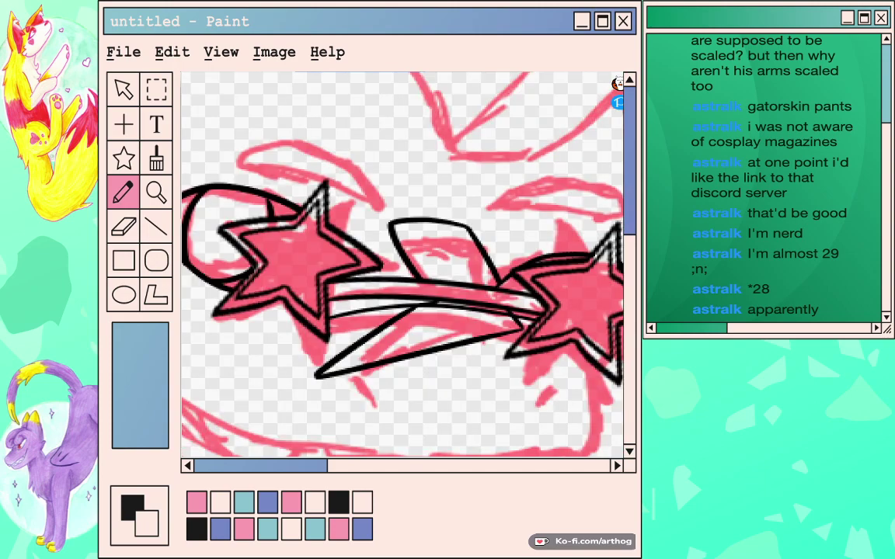
pyautogui.moveTo(381, 208)
pyautogui.mouseDown()
pyautogui.moveTo(303, 169)
pyautogui.moveTo(243, 166)
pyautogui.moveTo(310, 140)
pyautogui.moveTo(381, 214)
pyautogui.mouseUp()
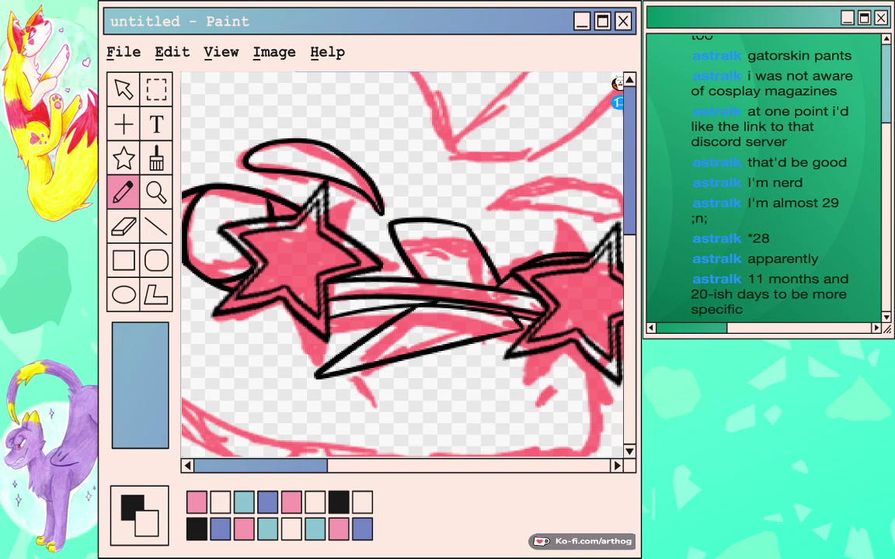
pyautogui.hotkey('ctrl', 'z')
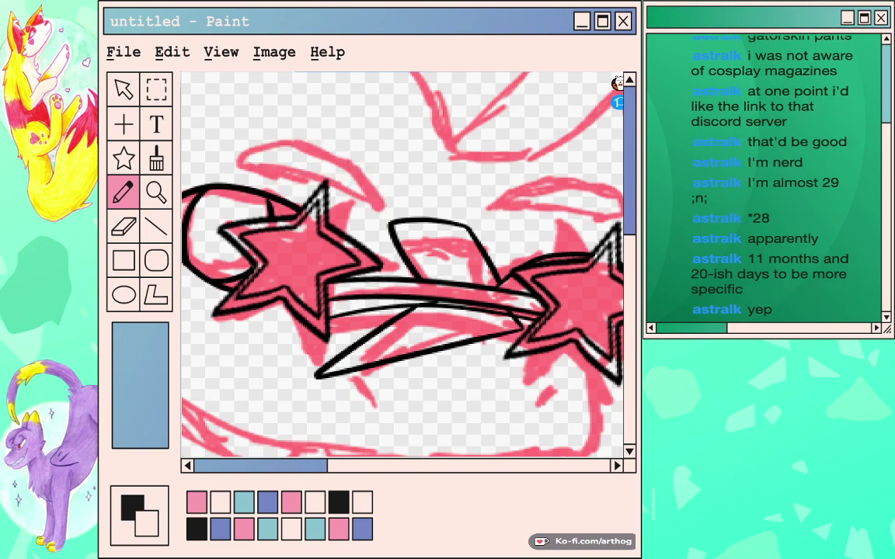
pyautogui.moveTo(346, 158); pyautogui.dragTo(380, 208)
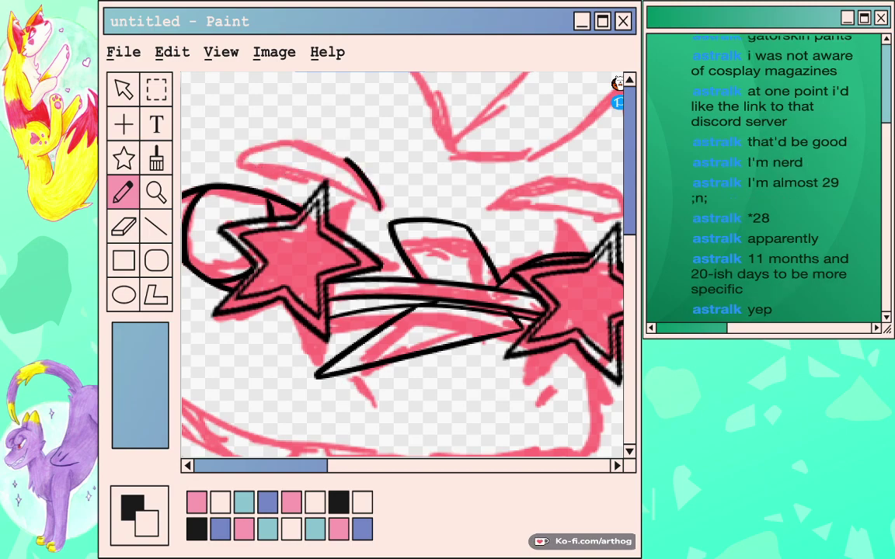
pyautogui.moveTo(345, 158); pyautogui.dragTo(380, 213)
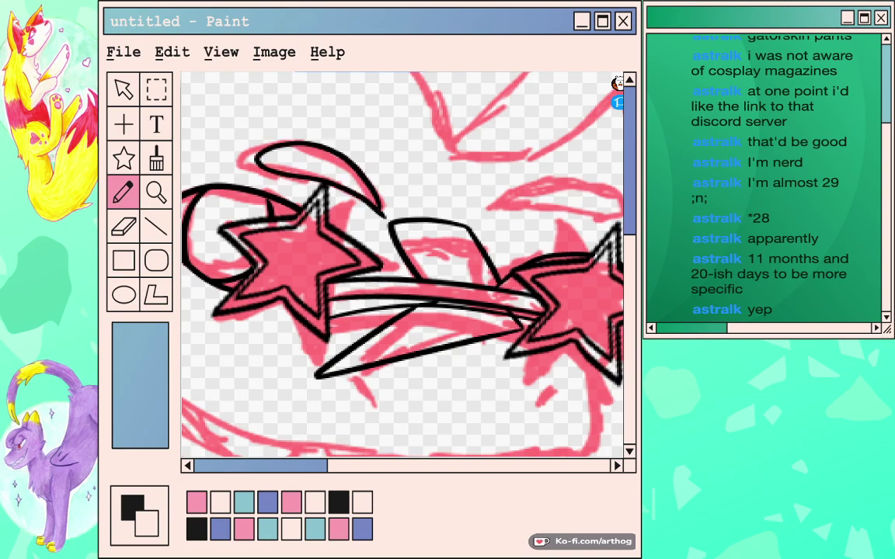
pyautogui.hotkey('ctrl', 'z')
pyautogui.moveTo(341, 155)
pyautogui.mouseDown()
pyautogui.moveTo(260, 148)
pyautogui.moveTo(381, 213)
pyautogui.mouseUp()
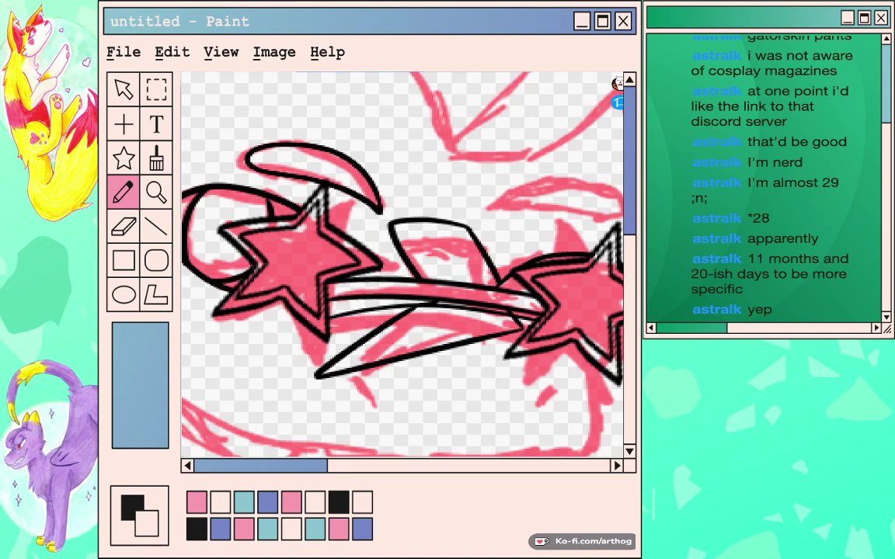
# Add a matching eyebrow above the right star lens and move, rotate and shrink it onto the sketched brow.
pyautogui.moveTo(503, 264); pyautogui.dragTo(621, 202)
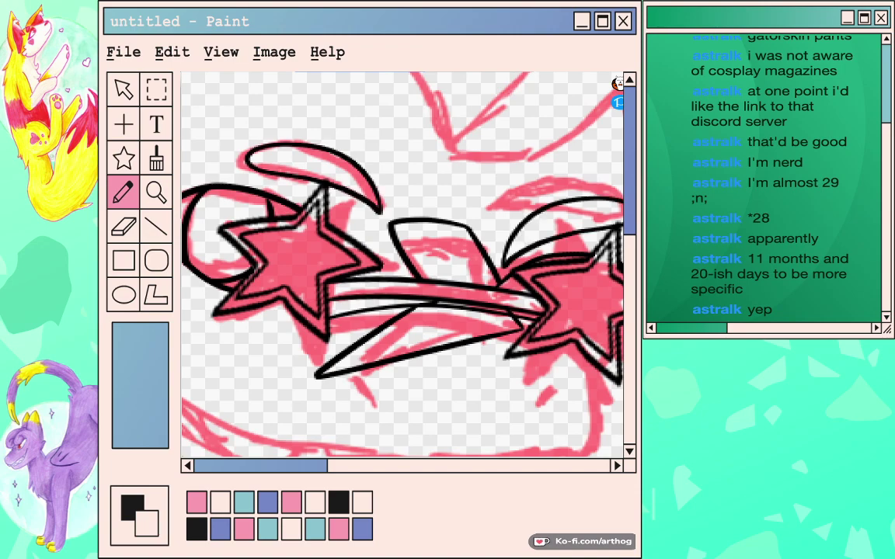
pyautogui.press('super+t')
pyautogui.moveTo(567, 229); pyautogui.dragTo(554, 177)
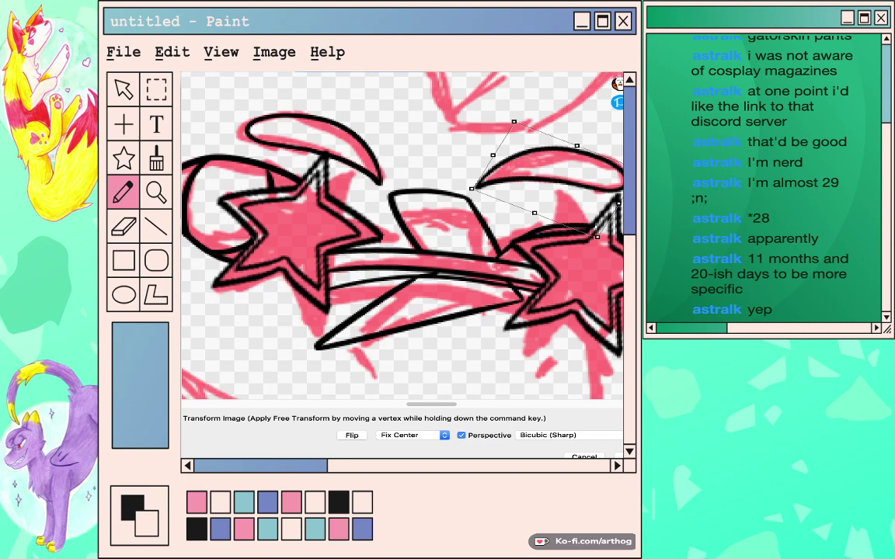
pyautogui.moveTo(478, 188); pyautogui.dragTo(491, 189)
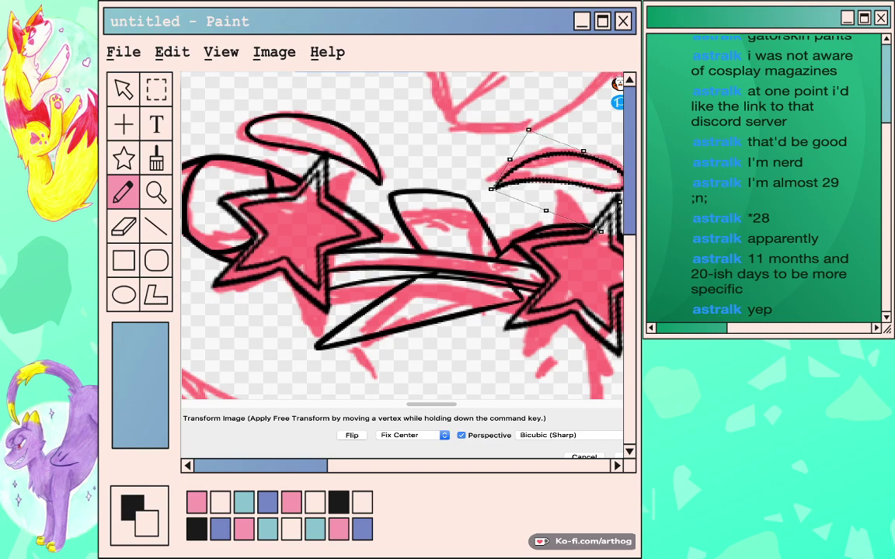
pyautogui.press('Return')
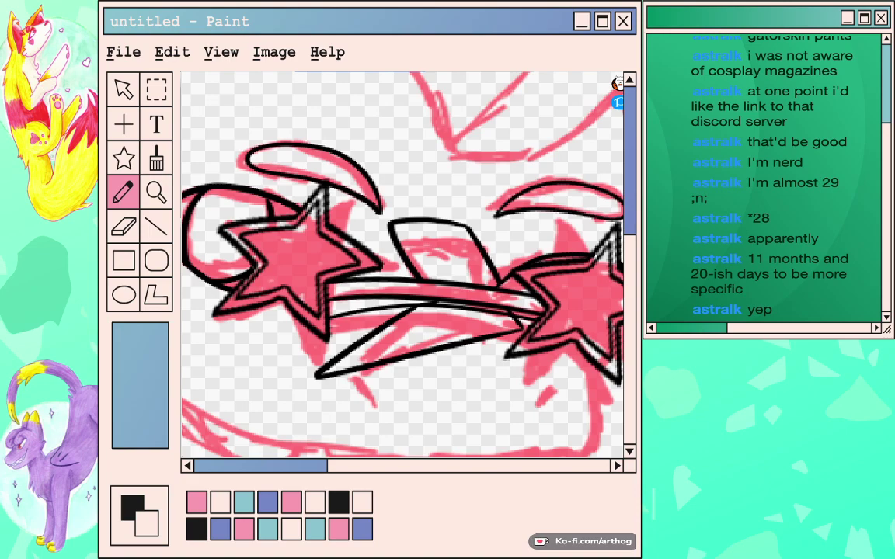
# Ink the two small nostril marks on the snout and a curve down the snout's right edge below the star lens.
pyautogui.moveTo(402, 264); pyautogui.dragTo(373, 320)
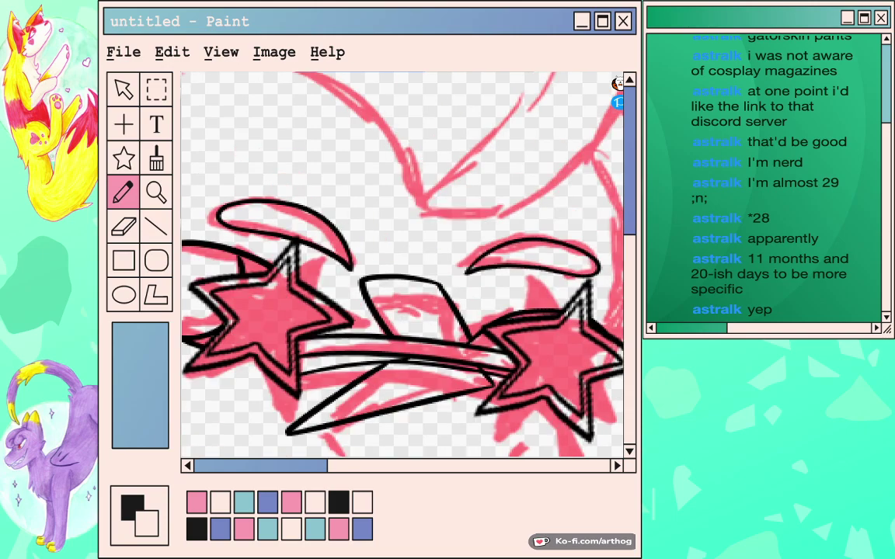
pyautogui.moveTo(460, 225); pyautogui.dragTo(343, 303)
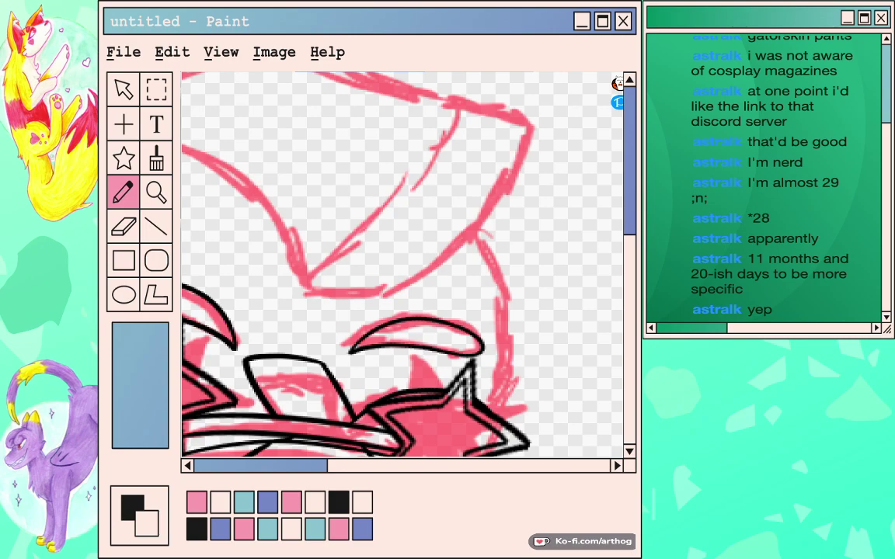
pyautogui.scroll(-3, 403, 264)
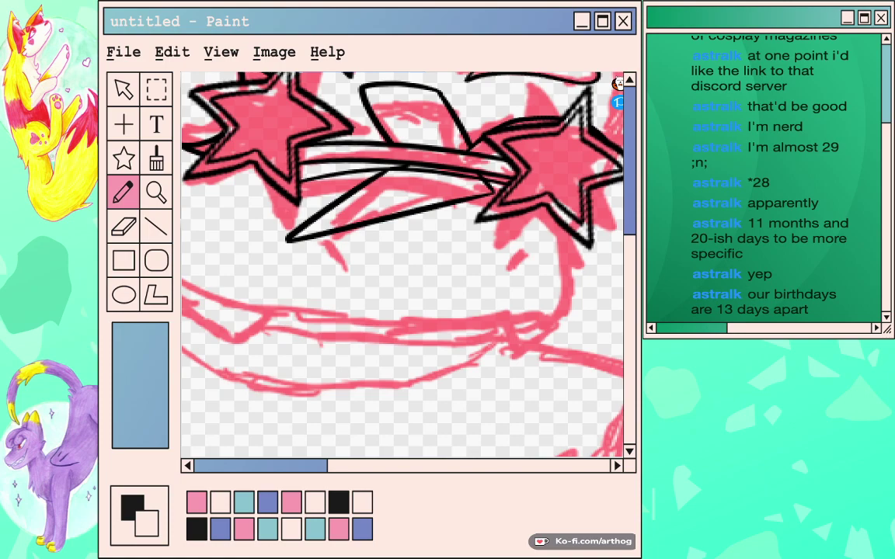
pyautogui.moveTo(347, 243); pyautogui.dragTo(355, 261)
pyautogui.moveTo(528, 246); pyautogui.dragTo(510, 268)
pyautogui.moveTo(478, 173)
pyautogui.mouseDown()
pyautogui.moveTo(528, 206)
pyautogui.moveTo(573, 315)
pyautogui.mouseUp()
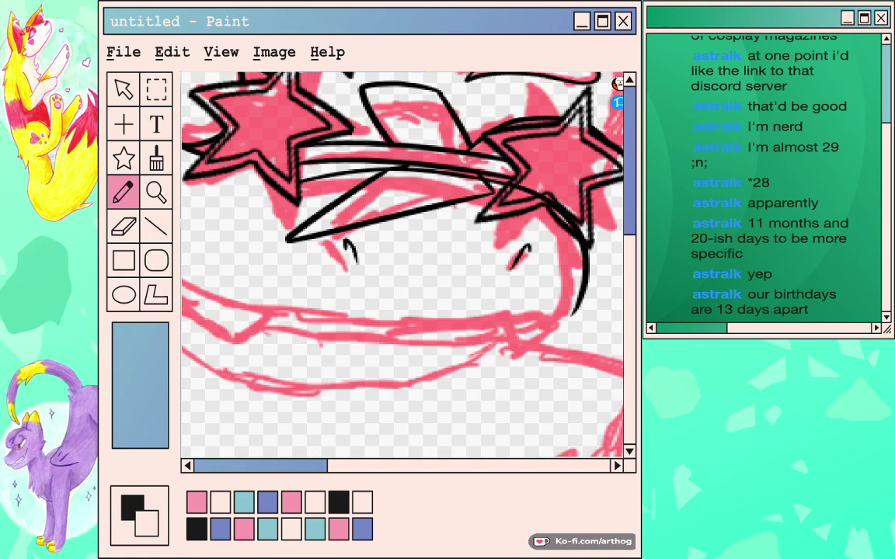
# Ink the upper lip line from the snout's right corner across the mouth and up the left cheek, redoing the left curve until smooth.
pyautogui.moveTo(581, 307)
pyautogui.mouseDown()
pyautogui.moveTo(512, 328)
pyautogui.moveTo(525, 341)
pyautogui.moveTo(541, 259)
pyautogui.mouseUp()
pyautogui.moveTo(452, 245); pyautogui.dragTo(543, 258)
pyautogui.moveTo(450, 246)
pyautogui.mouseDown()
pyautogui.moveTo(272, 246)
pyautogui.moveTo(391, 214)
pyautogui.moveTo(414, 281)
pyautogui.moveTo(445, 281)
pyautogui.mouseUp()
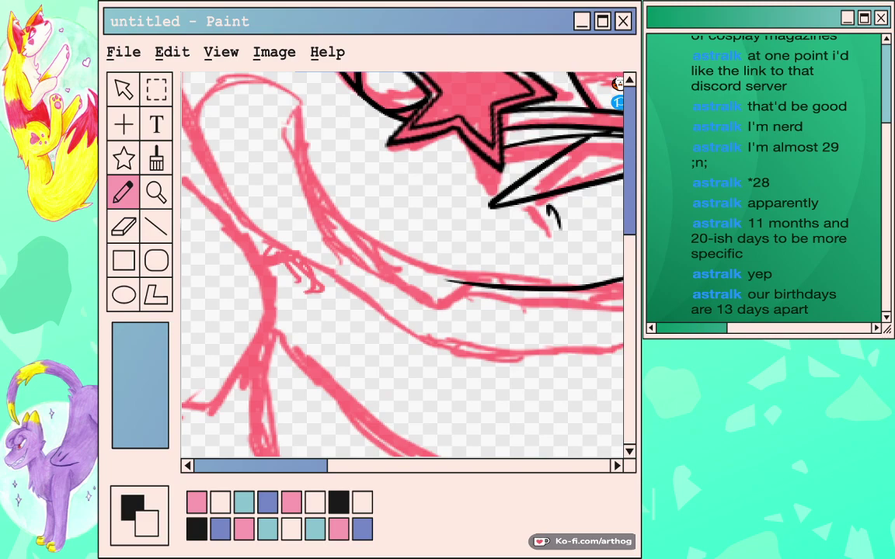
pyautogui.moveTo(294, 113); pyautogui.dragTo(448, 281)
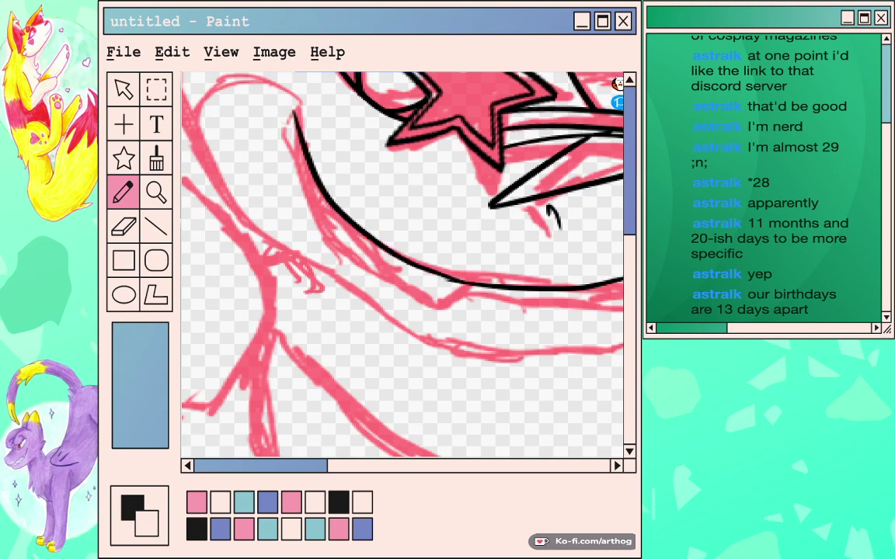
pyautogui.hotkey('ctrl', 'z')
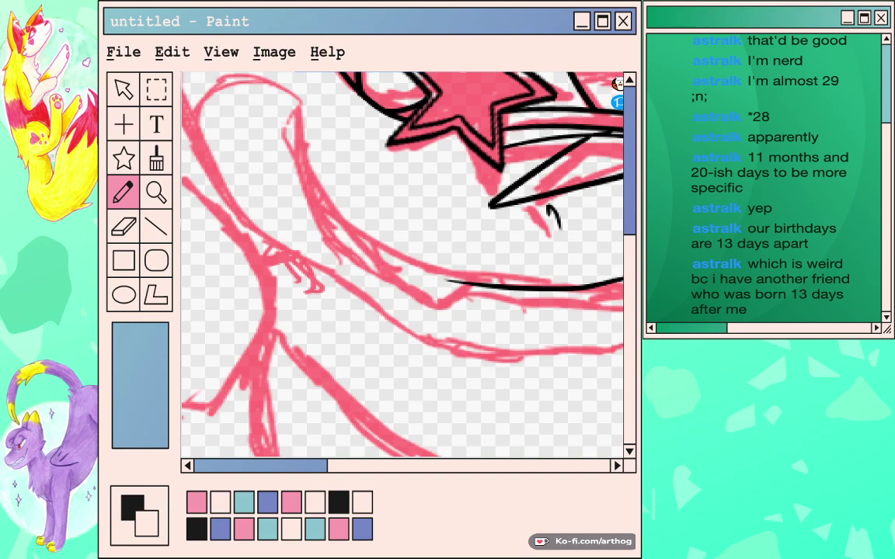
pyautogui.moveTo(298, 128); pyautogui.dragTo(470, 286)
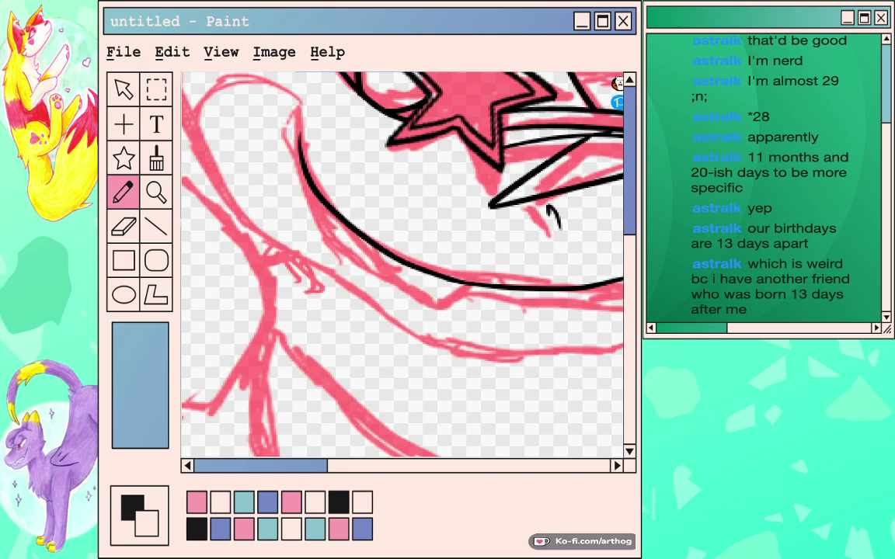
# Remove the right star lens's lower-left outline where it overlaps the snout and clean up the snout's edge there.
pyautogui.moveTo(491, 206); pyautogui.dragTo(215, 285)
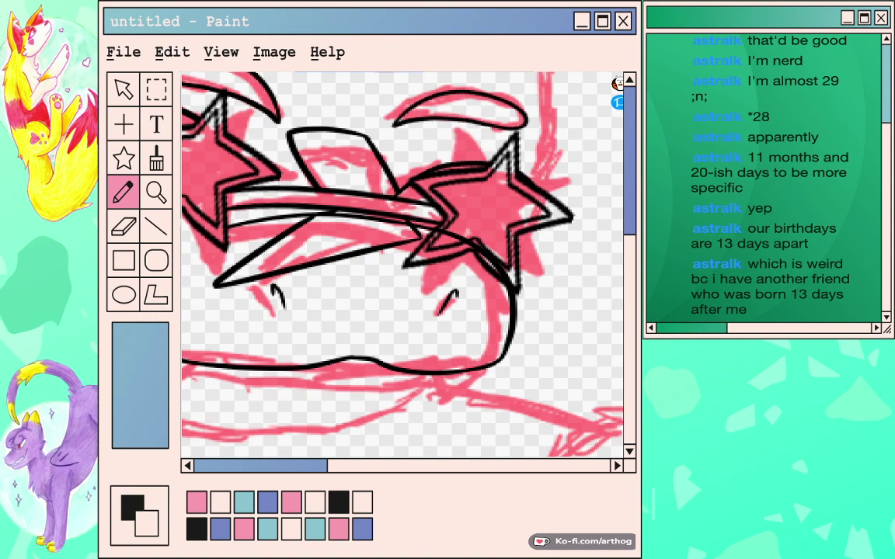
pyautogui.moveTo(404, 267)
pyautogui.mouseDown()
pyautogui.moveTo(425, 263)
pyautogui.moveTo(439, 236)
pyautogui.moveTo(501, 283)
pyautogui.mouseUp()
pyautogui.moveTo(462, 254); pyautogui.dragTo(448, 258)
pyautogui.hotkey('ctrl', 'z')
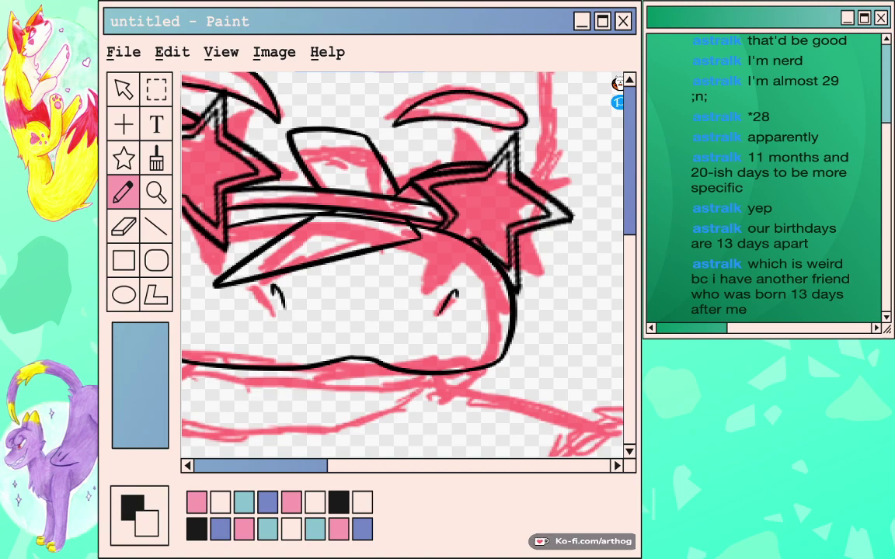
# Ink a pointed V-shaped fang below the upper lip at the left and another at the snout's right corner.
pyautogui.scroll(-3, 402, 264)
pyautogui.moveTo(253, 166)
pyautogui.mouseDown()
pyautogui.moveTo(310, 229)
pyautogui.moveTo(377, 219)
pyautogui.mouseUp()
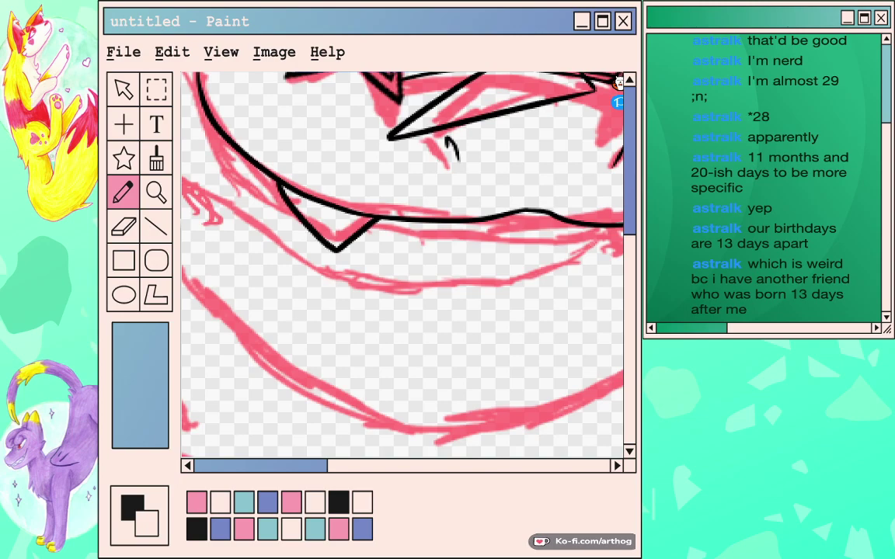
pyautogui.moveTo(277, 219); pyautogui.dragTo(326, 250)
pyautogui.moveTo(328, 250); pyautogui.dragTo(379, 184)
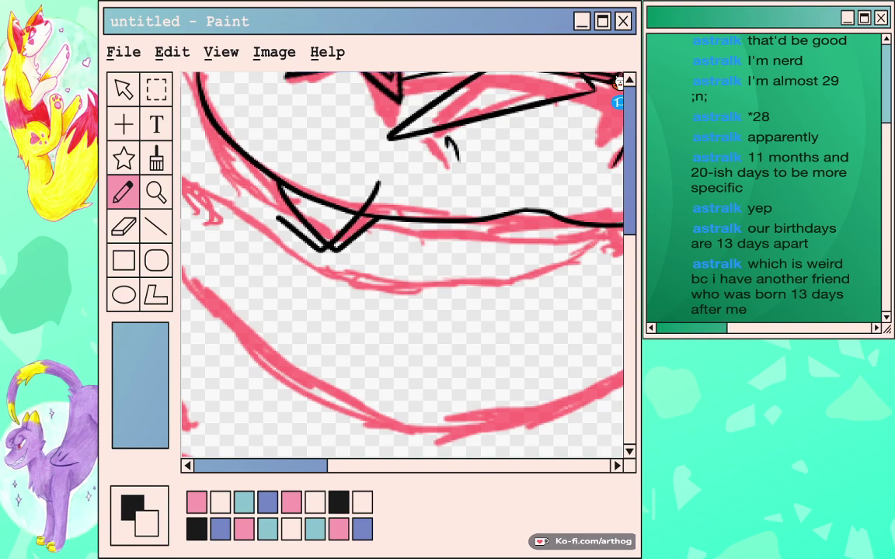
pyautogui.moveTo(326, 247)
pyautogui.mouseDown()
pyautogui.moveTo(618, 259)
pyautogui.moveTo(465, 274)
pyautogui.moveTo(450, 285)
pyautogui.moveTo(461, 281)
pyautogui.mouseUp()
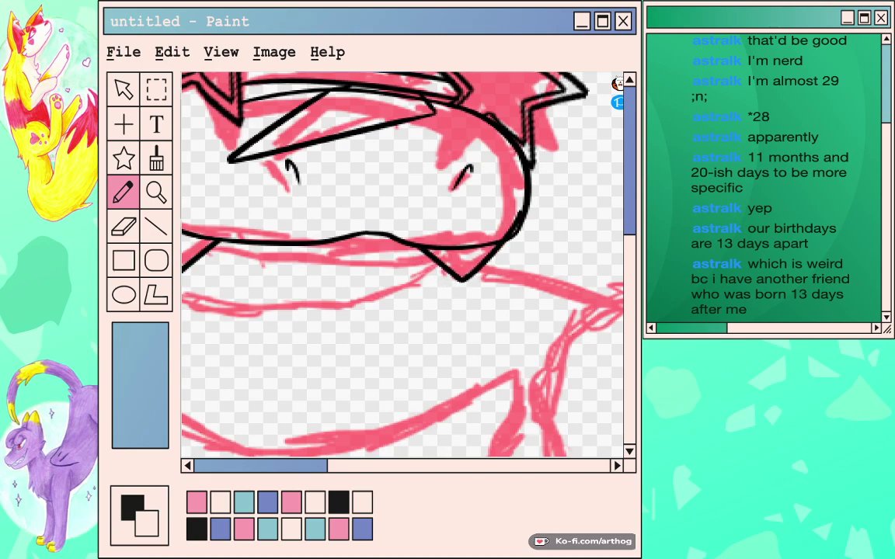
pyautogui.hotkey('ctrl', 'z')
pyautogui.moveTo(311, 264)
pyautogui.mouseDown()
pyautogui.moveTo(497, 221)
pyautogui.moveTo(473, 326)
pyautogui.moveTo(486, 320)
pyautogui.mouseUp()
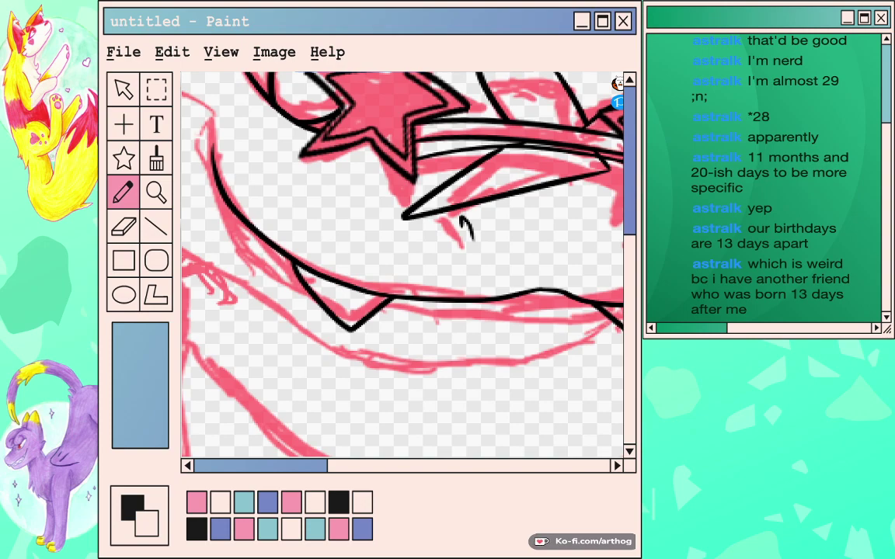
# Ink the inner mouth line beneath the upper lip, from the left cheek to the left fang and on to the right fang.
pyautogui.moveTo(188, 131)
pyautogui.mouseDown()
pyautogui.moveTo(233, 223)
pyautogui.moveTo(260, 243)
pyautogui.mouseUp()
pyautogui.hotkey('ctrl', 'z')
pyautogui.moveTo(189, 132); pyautogui.dragTo(244, 242)
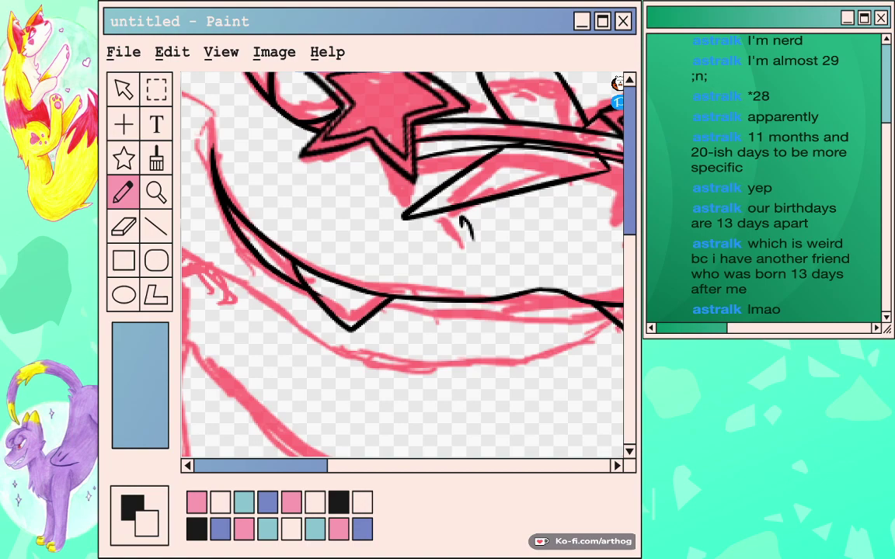
pyautogui.moveTo(389, 306); pyautogui.dragTo(596, 315)
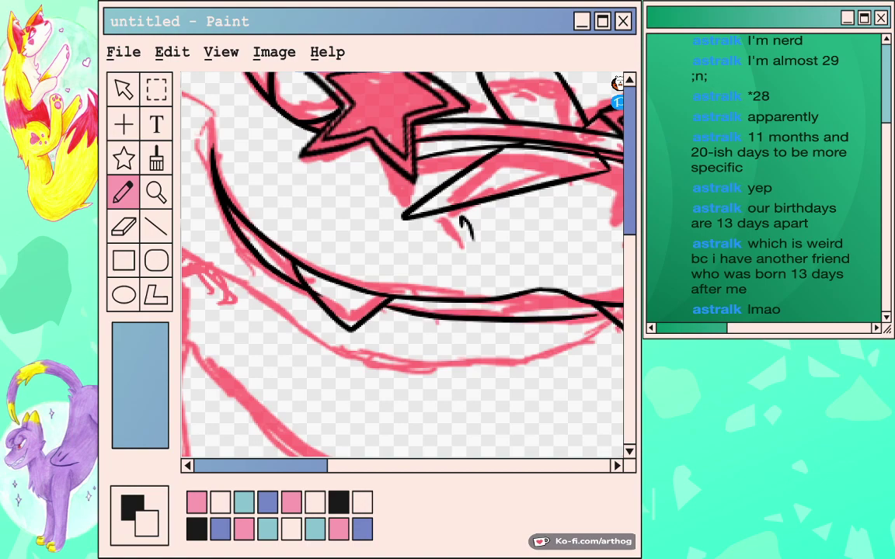
pyautogui.moveTo(424, 292); pyautogui.dragTo(380, 235)
pyautogui.moveTo(519, 287); pyautogui.dragTo(287, 243)
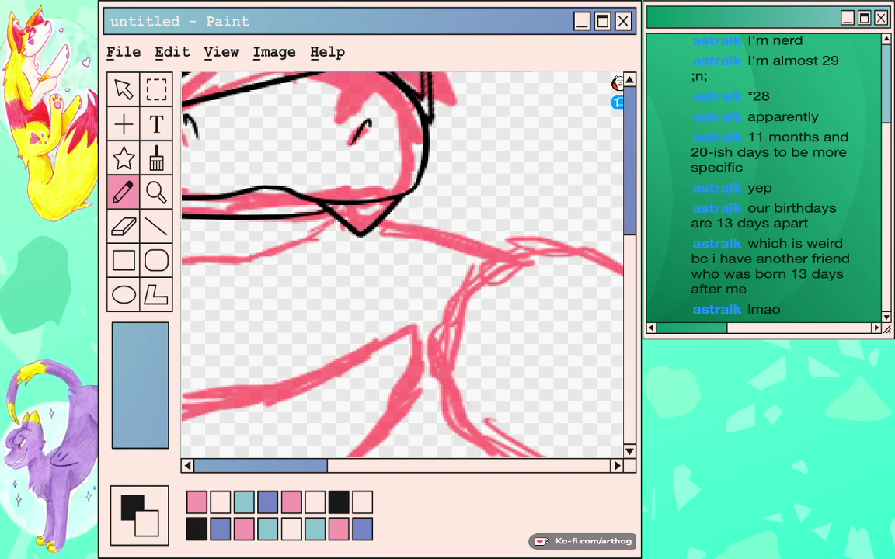
pyautogui.moveTo(360, 233); pyautogui.dragTo(534, 279)
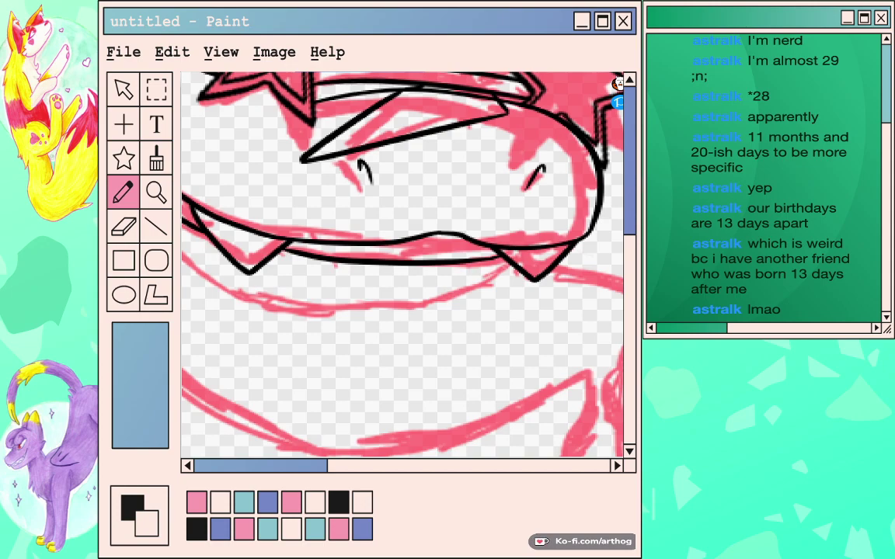
# Ink the rounded loop at the left mouth corner and bring its outer edge down into the lower jaw line.
pyautogui.moveTo(194, 264)
pyautogui.mouseDown()
pyautogui.moveTo(282, 319)
pyautogui.moveTo(621, 200)
pyautogui.mouseUp()
pyautogui.moveTo(544, 156); pyautogui.dragTo(355, 359)
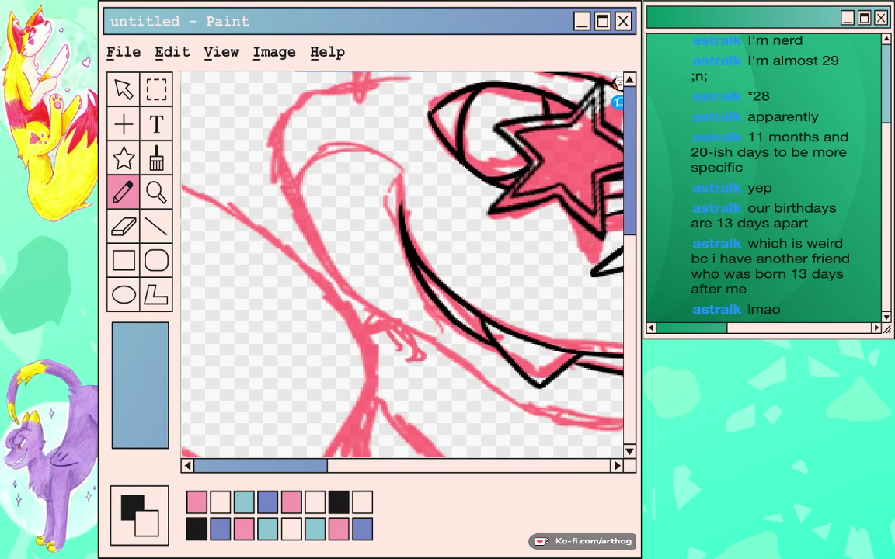
pyautogui.moveTo(401, 175)
pyautogui.mouseDown()
pyautogui.moveTo(361, 145)
pyautogui.moveTo(306, 169)
pyautogui.moveTo(322, 261)
pyautogui.moveTo(381, 315)
pyautogui.moveTo(375, 186)
pyautogui.moveTo(316, 185)
pyautogui.moveTo(329, 185)
pyautogui.mouseUp()
pyautogui.moveTo(276, 166); pyautogui.dragTo(368, 218)
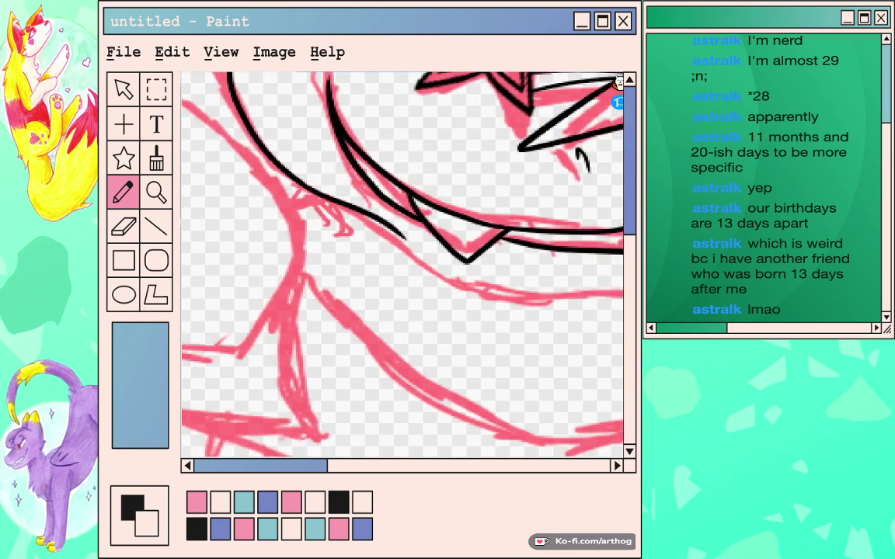
pyautogui.hotkey('ctrl', 'z')
pyautogui.moveTo(308, 186)
pyautogui.mouseDown()
pyautogui.moveTo(413, 256)
pyautogui.moveTo(239, 290)
pyautogui.mouseUp()
# Continue the lower lip line in one long curve beneath the left fang and up to the right fang.
pyautogui.scroll(-4, 402, 264)
pyautogui.hscroll(1, 403, 264)
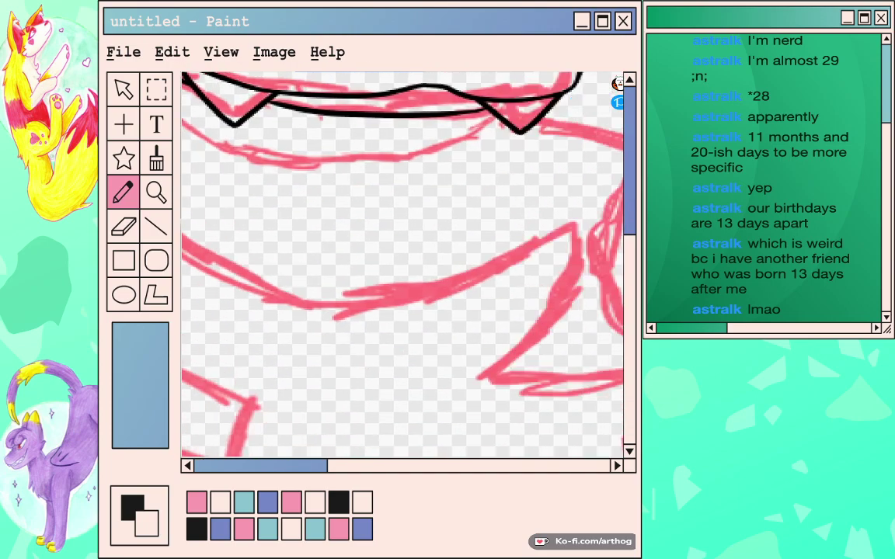
pyautogui.moveTo(350, 233); pyautogui.dragTo(525, 278)
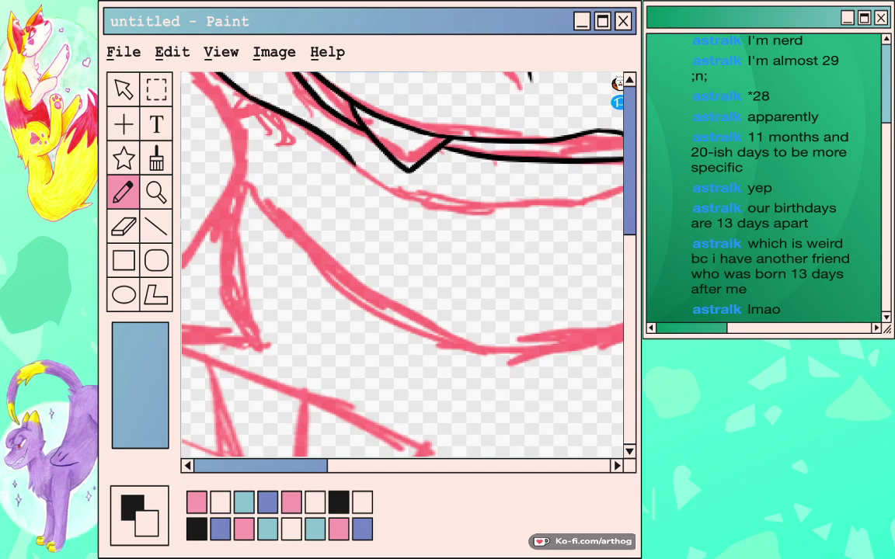
pyautogui.hscroll(3, 402, 264)
pyautogui.scroll(3, 402, 264)
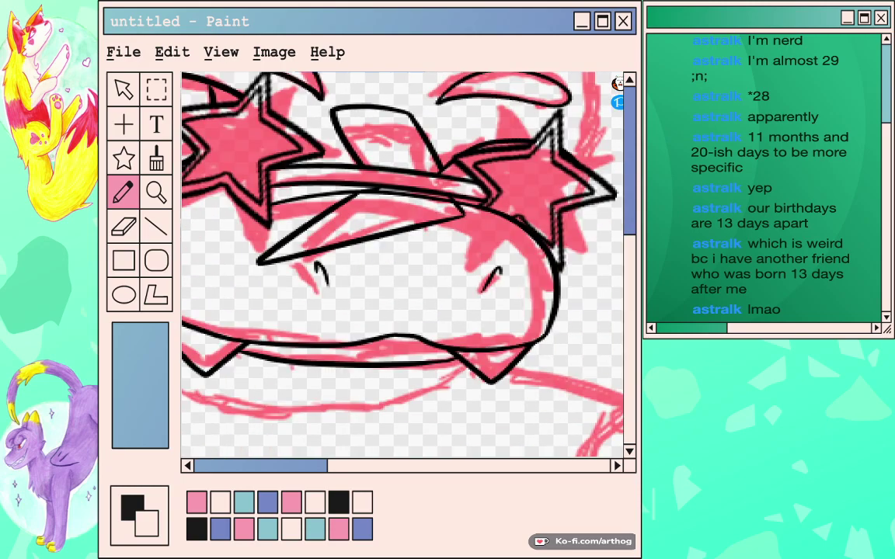
pyautogui.scroll(-1, 403, 264)
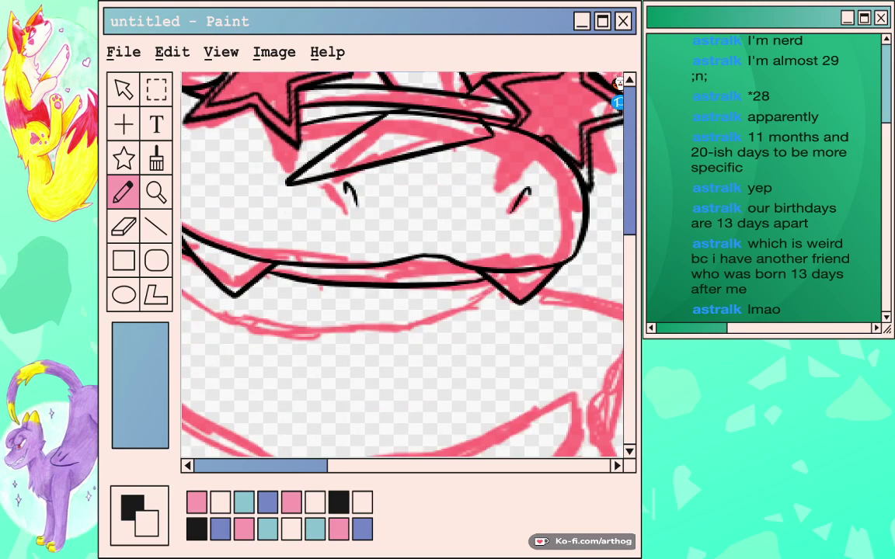
pyautogui.scroll(-3, 402, 264)
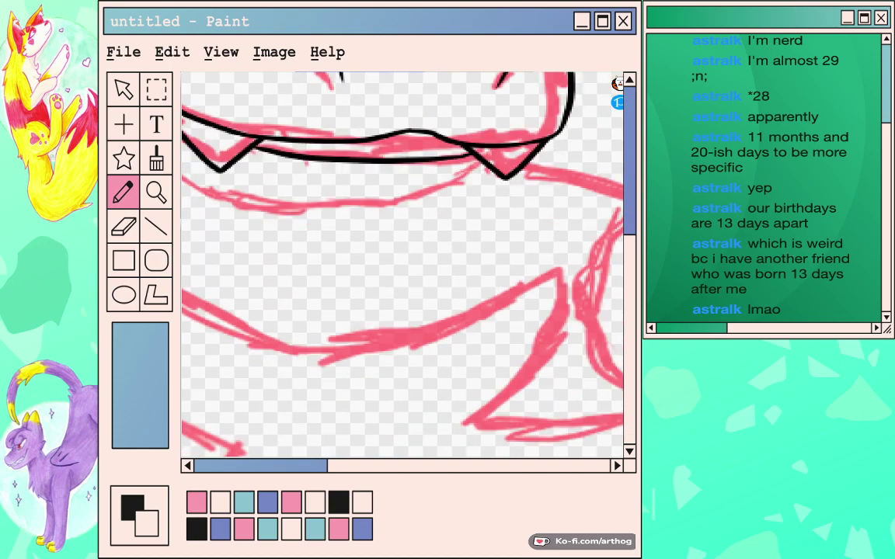
pyautogui.hscroll(-2, 402, 264)
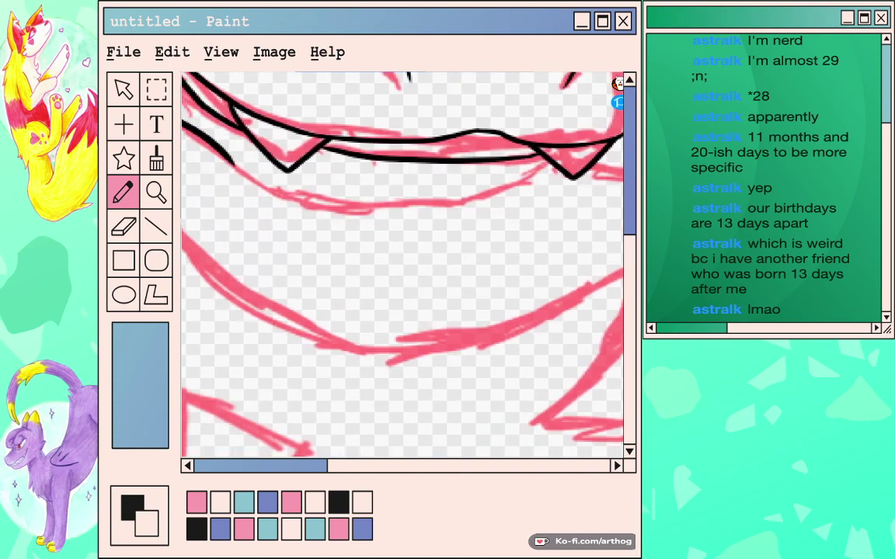
pyautogui.moveTo(186, 130)
pyautogui.mouseDown()
pyautogui.moveTo(236, 167)
pyautogui.moveTo(458, 204)
pyautogui.moveTo(568, 132)
pyautogui.mouseUp()
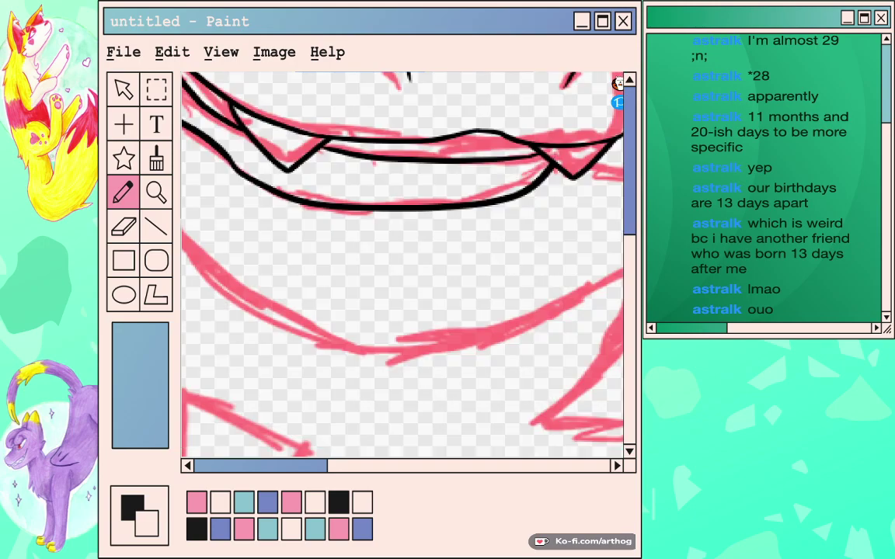
# Ink the bottom and right edges of the swept shape atop the head, up to its pointed right tip and short top edge.
pyautogui.moveTo(289, 171); pyautogui.dragTo(583, 341)
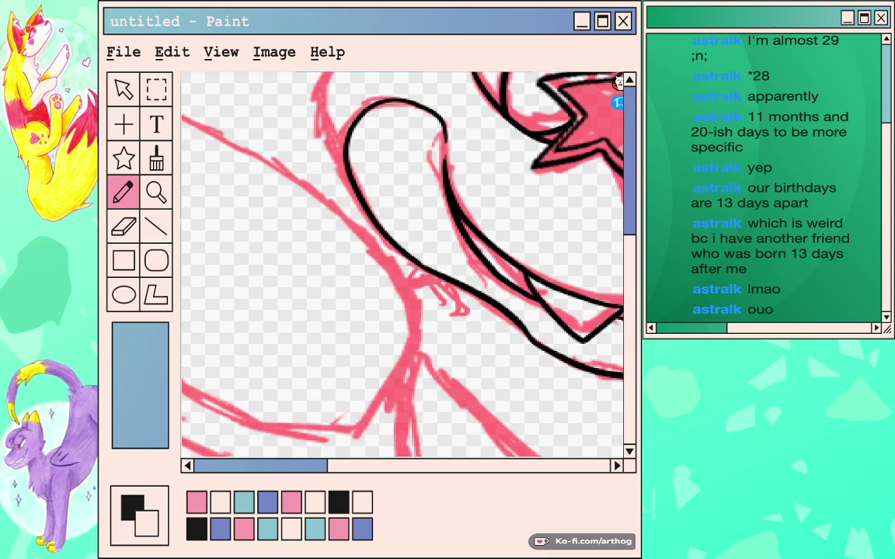
pyautogui.moveTo(466, 194); pyautogui.dragTo(337, 376)
pyautogui.moveTo(544, 194)
pyautogui.mouseDown()
pyautogui.moveTo(341, 302)
pyautogui.moveTo(211, 328)
pyautogui.moveTo(226, 354)
pyautogui.mouseUp()
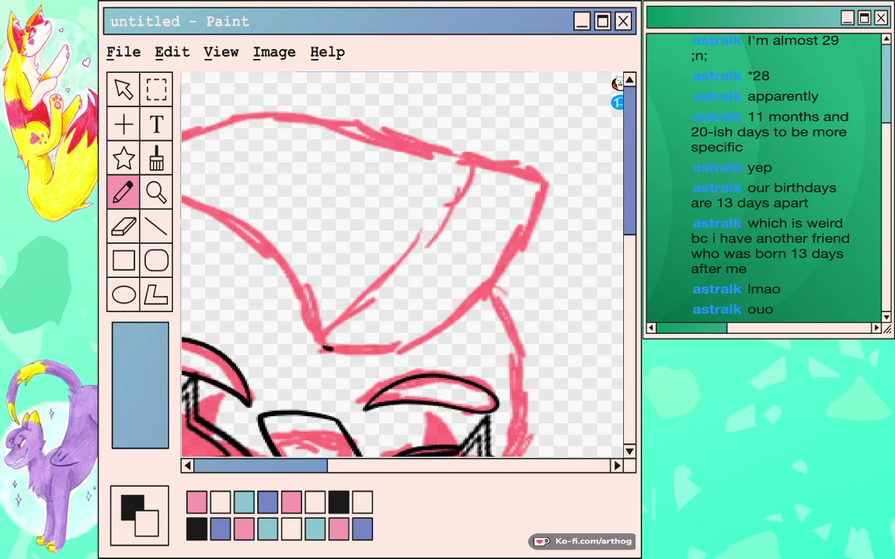
pyautogui.moveTo(326, 349)
pyautogui.mouseDown()
pyautogui.moveTo(551, 183)
pyautogui.moveTo(350, 313)
pyautogui.mouseUp()
pyautogui.hotkey('ctrl', 'z')
pyautogui.hotkey('ctrl', 'z')
pyautogui.moveTo(398, 351)
pyautogui.mouseDown()
pyautogui.moveTo(546, 181)
pyautogui.moveTo(475, 163)
pyautogui.mouseUp()
pyautogui.hotkey('ctrl', 'z')
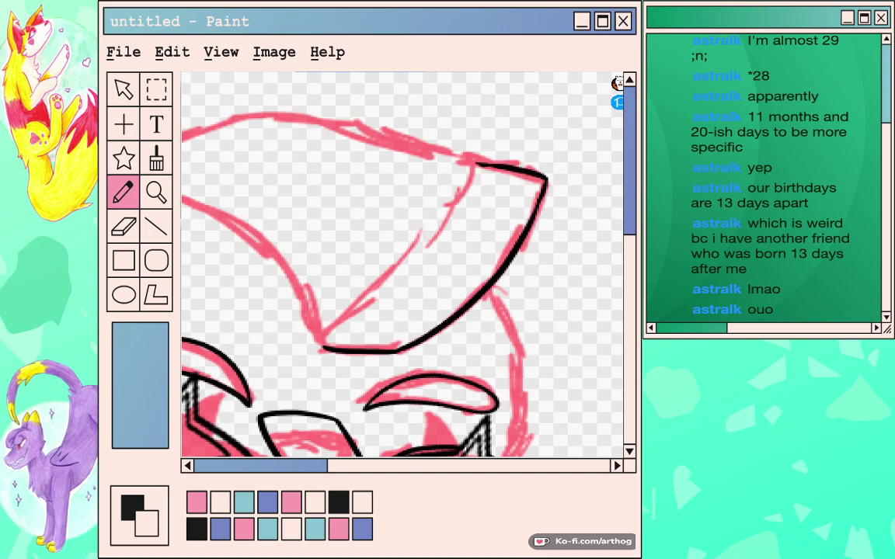
pyautogui.moveTo(476, 163); pyautogui.dragTo(471, 159)
# Ink the head-top shape's inner curve above the left eyebrow and its long top arc, redoing the arc so both meet at the left end.
pyautogui.moveTo(322, 233); pyautogui.dragTo(470, 301)
pyautogui.moveTo(224, 260)
pyautogui.mouseDown()
pyautogui.moveTo(374, 283)
pyautogui.moveTo(471, 415)
pyautogui.mouseUp()
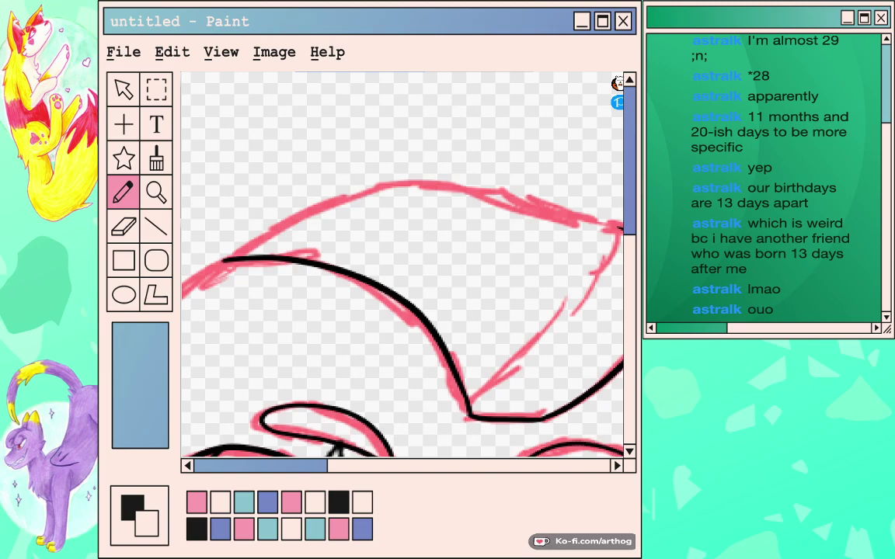
pyautogui.moveTo(621, 227)
pyautogui.mouseDown()
pyautogui.moveTo(404, 186)
pyautogui.moveTo(183, 259)
pyautogui.mouseUp()
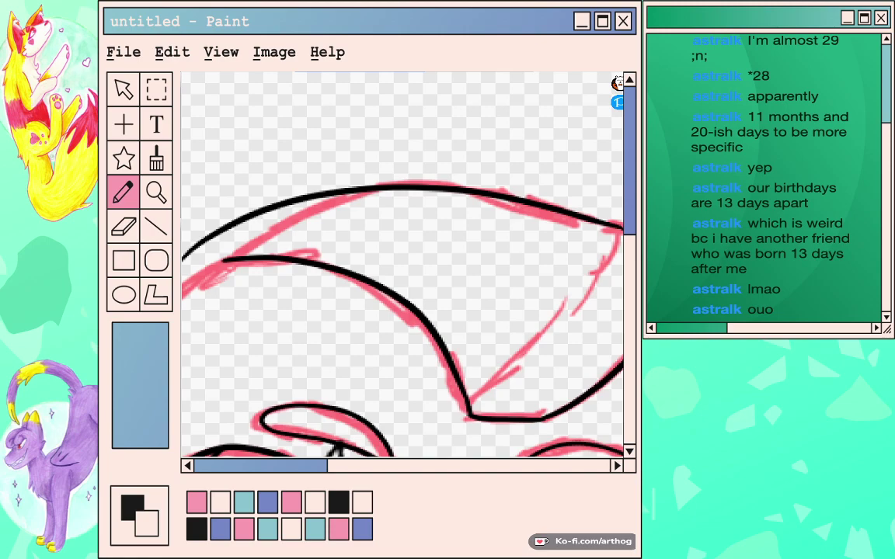
pyautogui.hotkey('ctrl', 'z')
pyautogui.hotkey('ctrl', 'z')
pyautogui.hotkey('ctrl', 'y')
pyautogui.moveTo(199, 235)
pyautogui.mouseDown()
pyautogui.moveTo(276, 195)
pyautogui.moveTo(523, 183)
pyautogui.moveTo(562, 205)
pyautogui.mouseUp()
pyautogui.hotkey('ctrl', 'z')
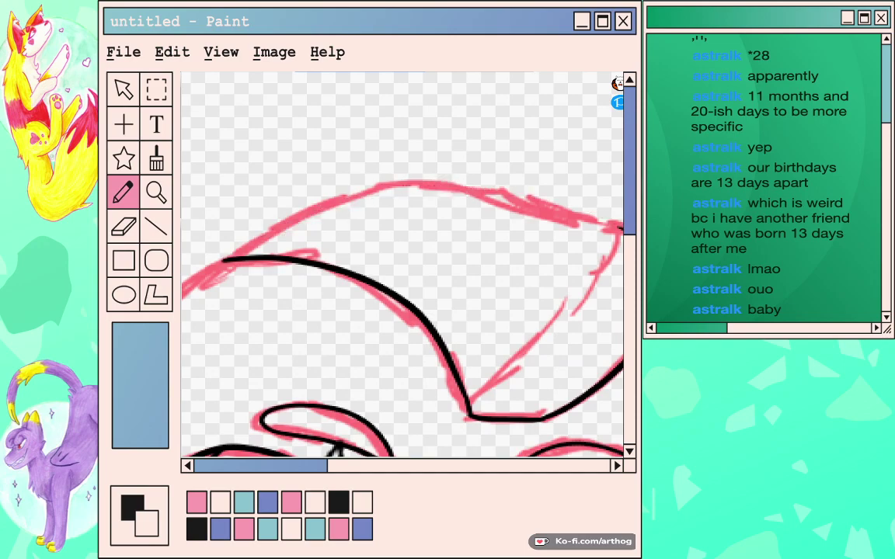
pyautogui.moveTo(614, 225)
pyautogui.mouseDown()
pyautogui.moveTo(314, 191)
pyautogui.moveTo(223, 261)
pyautogui.mouseUp()
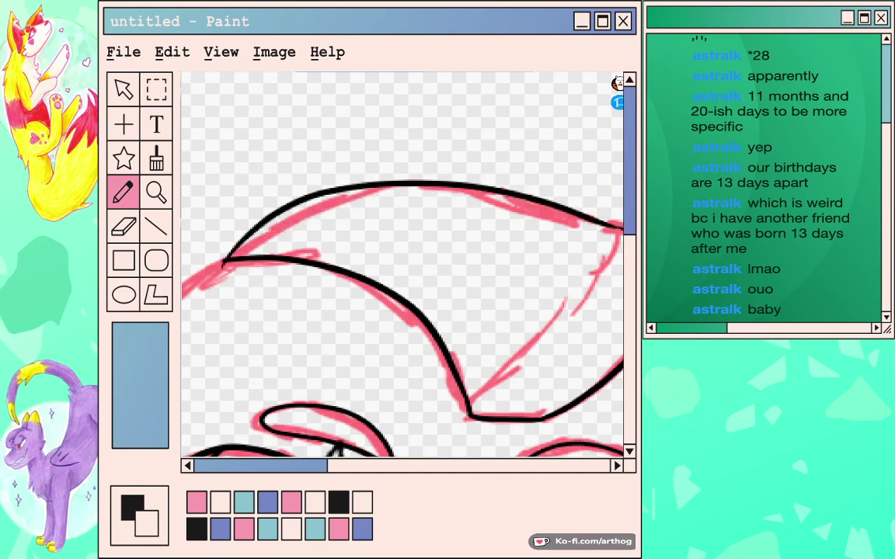
# Ink the thin inner fold line rising from the lower corner of the head-top shape, replacing the first stroke.
pyautogui.moveTo(470, 416)
pyautogui.mouseDown()
pyautogui.moveTo(369, 190)
pyautogui.moveTo(327, 315)
pyautogui.moveTo(341, 326)
pyautogui.moveTo(458, 201)
pyautogui.moveTo(354, 304)
pyautogui.moveTo(595, 455)
pyautogui.moveTo(571, 327)
pyautogui.mouseUp()
pyautogui.hotkey('ctrl', 'z')
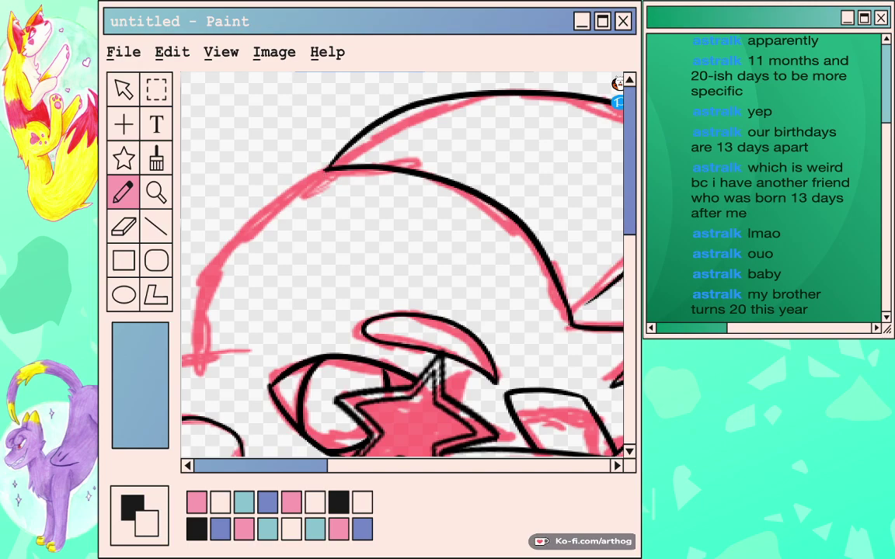
pyautogui.hotkey('ctrl', 'z')
pyautogui.hotkey('ctrl', 'y')
# Ink the outer cheek curve around the mouth corner loop and the left side of the head, redoing the head line.
pyautogui.moveTo(357, 264)
pyautogui.mouseDown()
pyautogui.moveTo(399, 287)
pyautogui.moveTo(488, 208)
pyautogui.mouseUp()
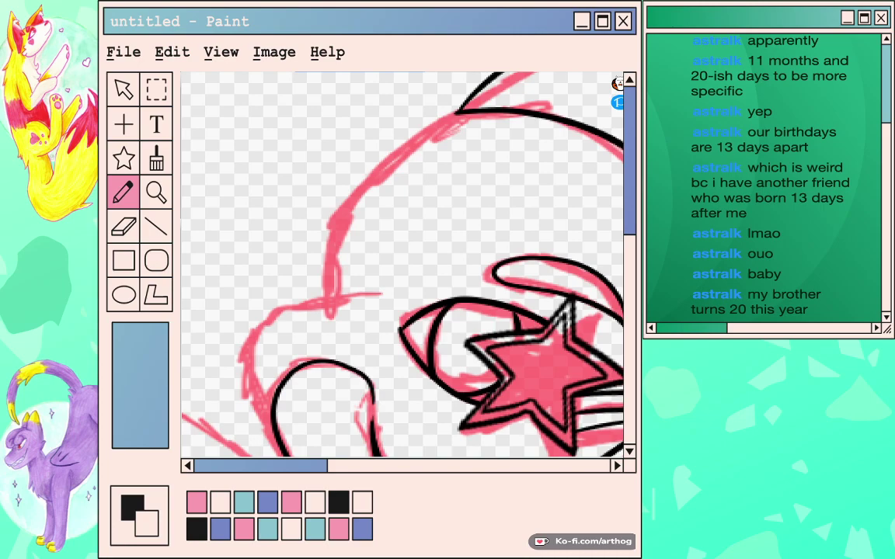
pyautogui.moveTo(370, 294)
pyautogui.mouseDown()
pyautogui.moveTo(295, 302)
pyautogui.moveTo(271, 420)
pyautogui.mouseUp()
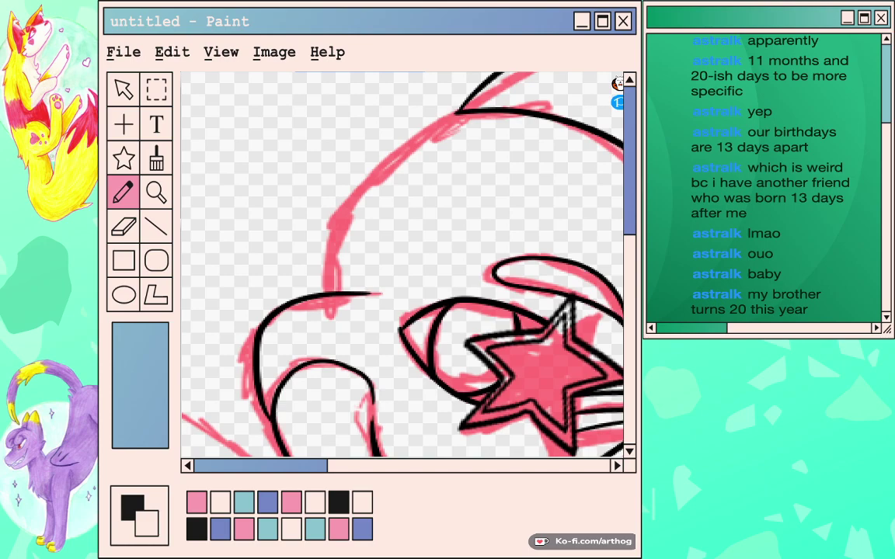
pyautogui.moveTo(330, 299)
pyautogui.mouseDown()
pyautogui.moveTo(342, 211)
pyautogui.moveTo(459, 111)
pyautogui.mouseUp()
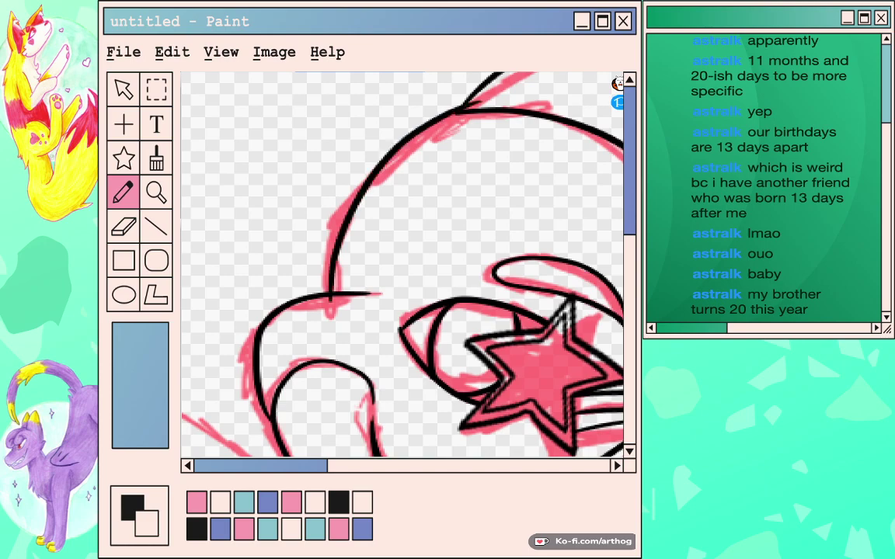
pyautogui.hotkey('ctrl', 'z')
pyautogui.moveTo(332, 302); pyautogui.dragTo(458, 111)
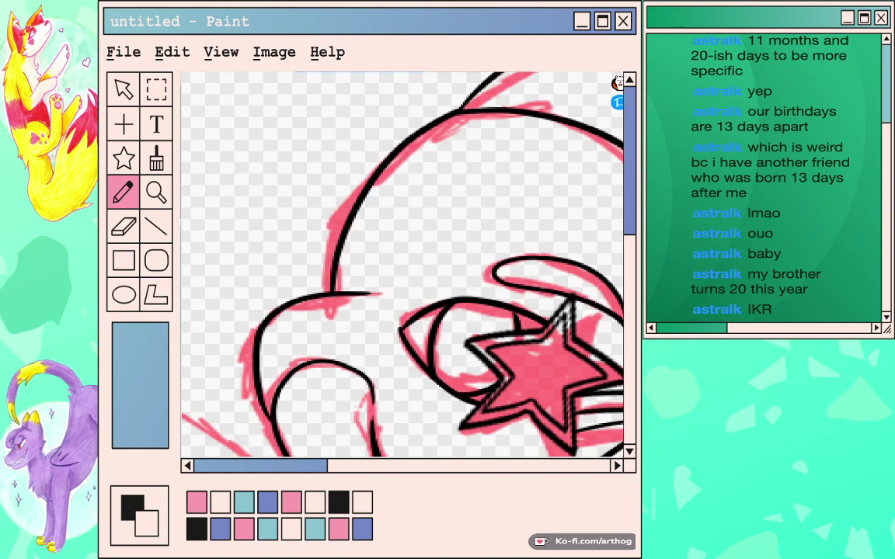
# Ink the outlines of the hand's two middle fingers, then the lowest finger with the palm's long lower edge, redoing that edge.
pyautogui.hscroll(6, 402, 265)
pyautogui.scroll(-5, 402, 264)
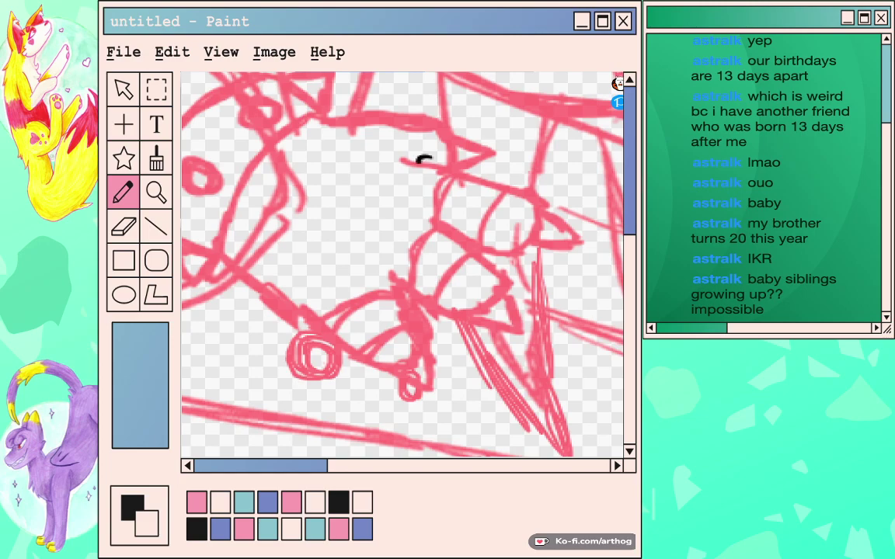
pyautogui.moveTo(420, 159)
pyautogui.mouseDown()
pyautogui.moveTo(466, 227)
pyautogui.moveTo(433, 223)
pyautogui.moveTo(391, 279)
pyautogui.mouseUp()
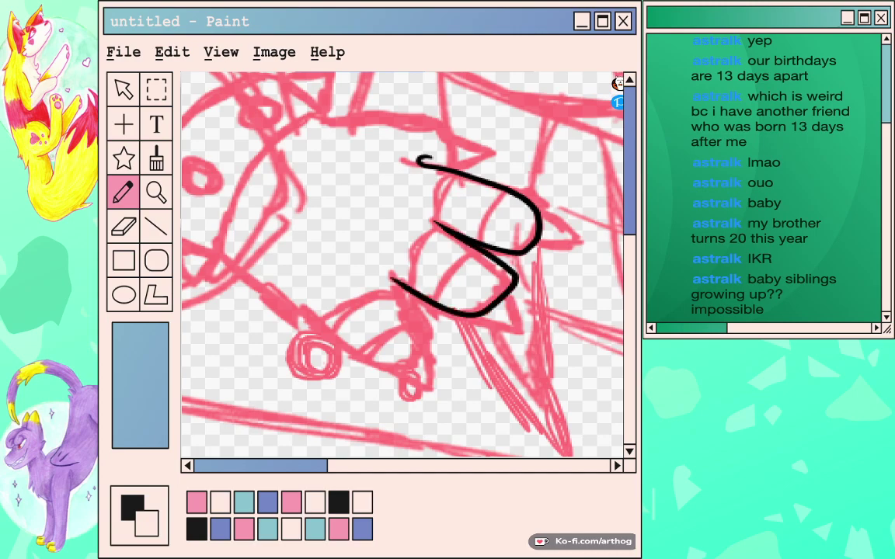
pyautogui.moveTo(223, 259); pyautogui.dragTo(307, 319)
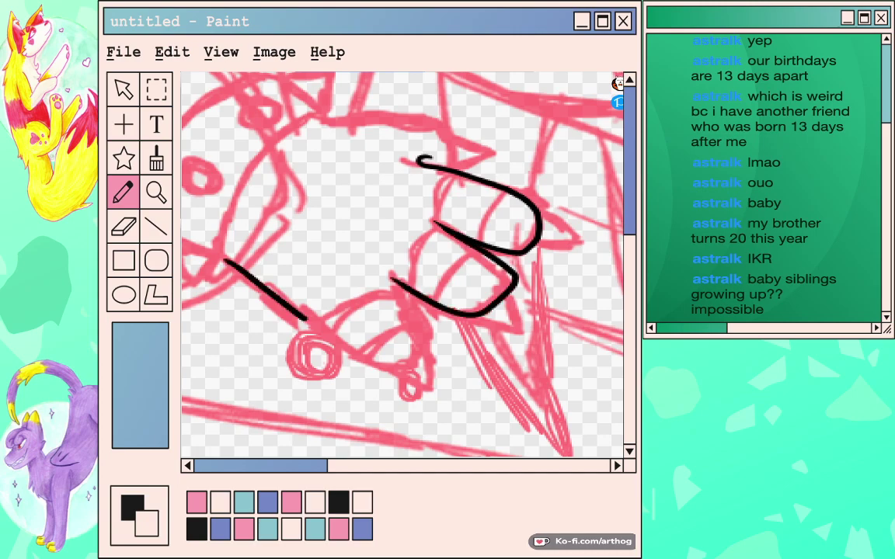
pyautogui.hotkey('ctrl', 'z')
pyautogui.moveTo(392, 278)
pyautogui.mouseDown()
pyautogui.moveTo(423, 338)
pyautogui.moveTo(412, 366)
pyautogui.moveTo(231, 284)
pyautogui.mouseUp()
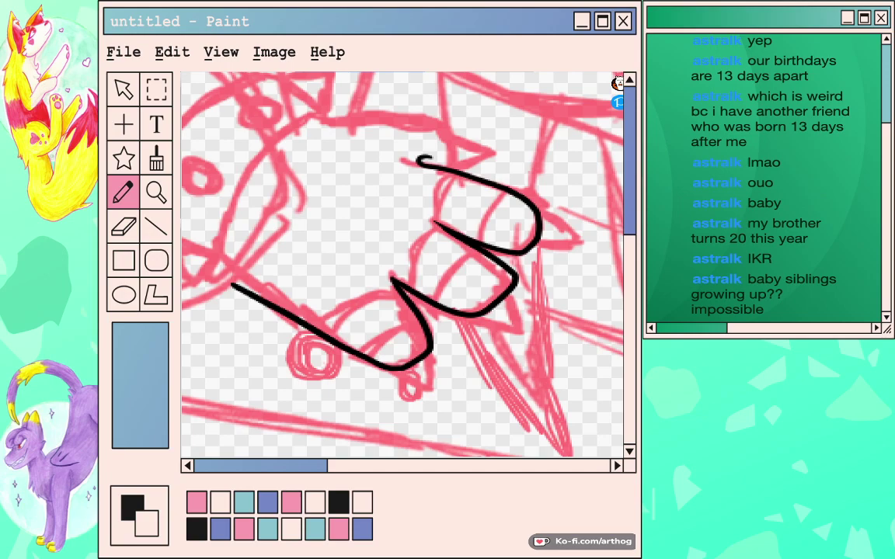
pyautogui.hotkey('ctrl', 'z')
pyautogui.moveTo(231, 285)
pyautogui.mouseDown()
pyautogui.moveTo(348, 307)
pyautogui.moveTo(463, 363)
pyautogui.moveTo(520, 376)
pyautogui.moveTo(538, 370)
pyautogui.moveTo(506, 302)
pyautogui.moveTo(478, 358)
pyautogui.mouseUp()
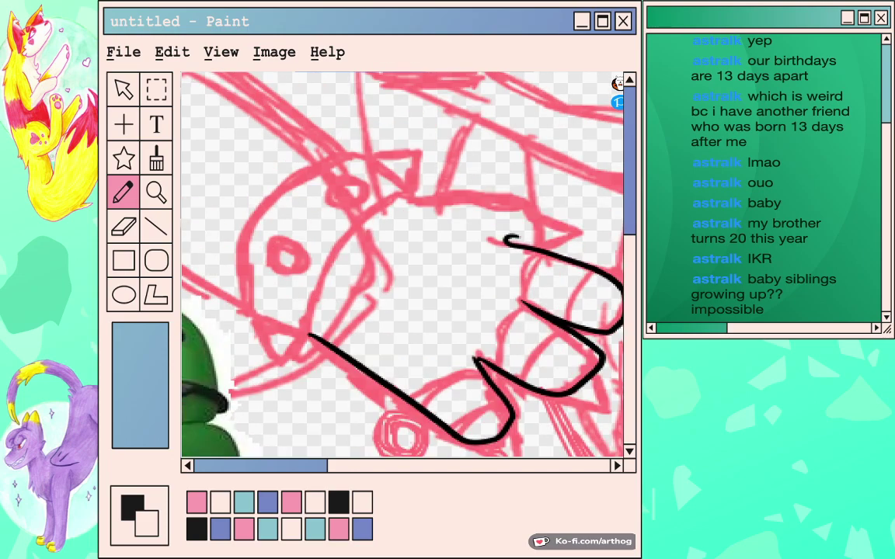
# Ink the hand's top edge around the rounded top finger and add the pointed claw at its tip.
pyautogui.moveTo(506, 241); pyautogui.dragTo(447, 241)
pyautogui.moveTo(348, 192)
pyautogui.mouseDown()
pyautogui.moveTo(431, 195)
pyautogui.moveTo(487, 217)
pyautogui.moveTo(478, 245)
pyautogui.mouseUp()
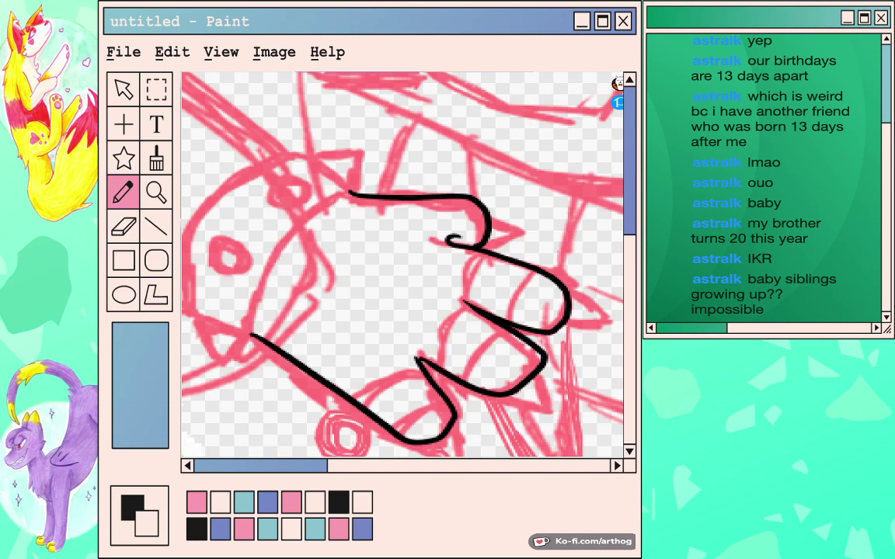
pyautogui.moveTo(491, 216)
pyautogui.mouseDown()
pyautogui.moveTo(531, 230)
pyautogui.moveTo(491, 232)
pyautogui.mouseUp()
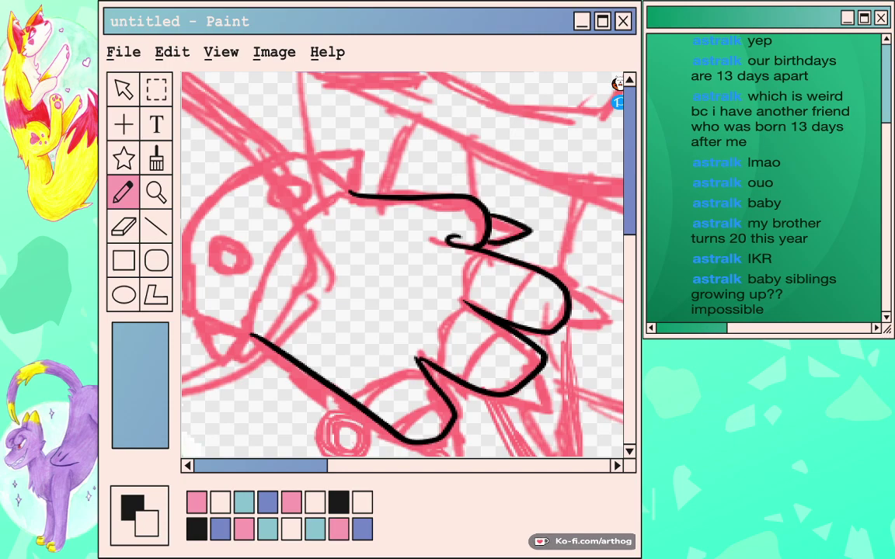
# Ink the small pointed claws on the tips of the hand's lower three fingers.
pyautogui.moveTo(439, 355)
pyautogui.mouseDown()
pyautogui.moveTo(379, 185)
pyautogui.moveTo(366, 173)
pyautogui.mouseUp()
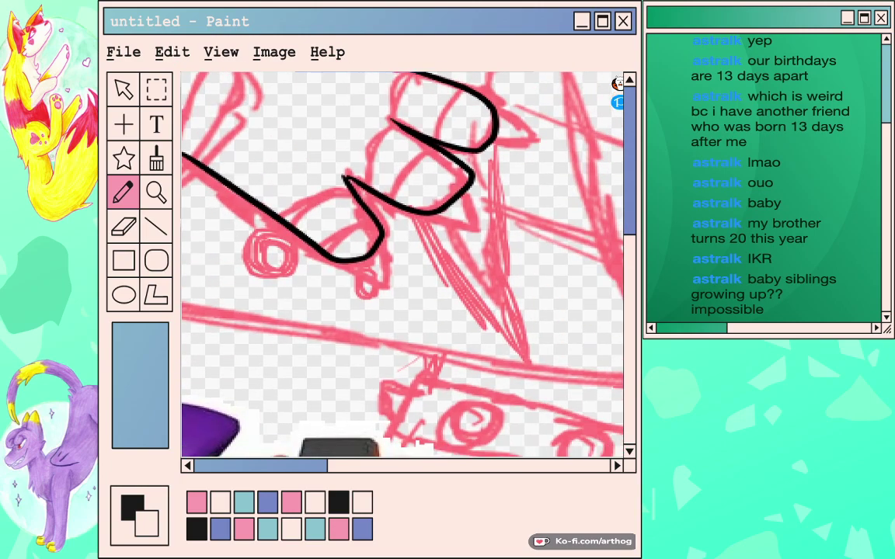
pyautogui.moveTo(497, 118); pyautogui.dragTo(527, 143)
pyautogui.moveTo(527, 143); pyautogui.dragTo(488, 150)
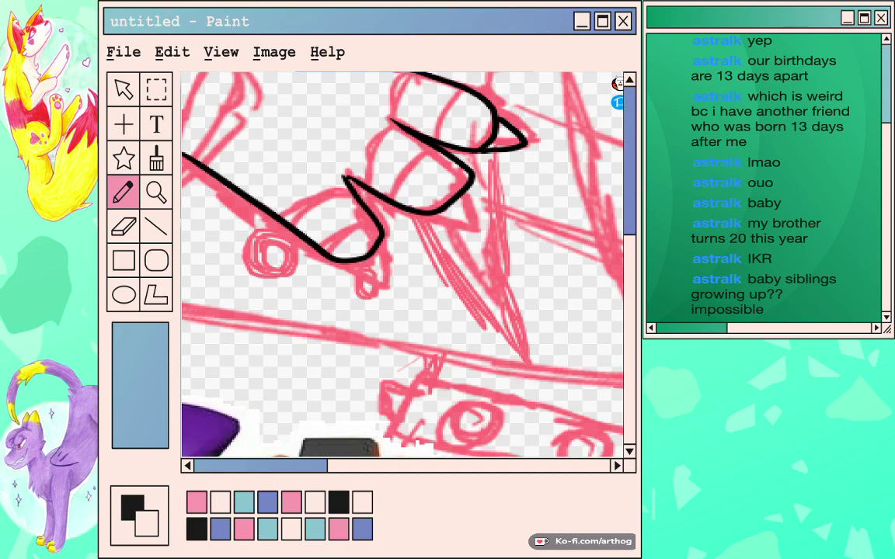
pyautogui.moveTo(472, 188); pyautogui.dragTo(487, 213)
pyautogui.moveTo(487, 213); pyautogui.dragTo(443, 212)
pyautogui.moveTo(381, 247)
pyautogui.mouseDown()
pyautogui.moveTo(394, 268)
pyautogui.moveTo(359, 264)
pyautogui.mouseUp()
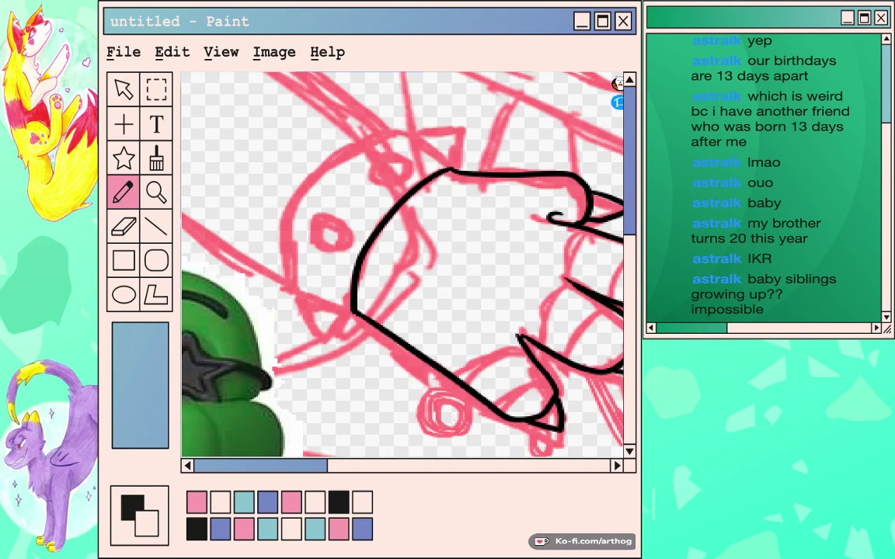
# Draw the curved base and joint lines across the hand's lower three fingers.
pyautogui.moveTo(474, 280)
pyautogui.mouseDown()
pyautogui.moveTo(270, 201)
pyautogui.moveTo(331, 177)
pyautogui.mouseUp()
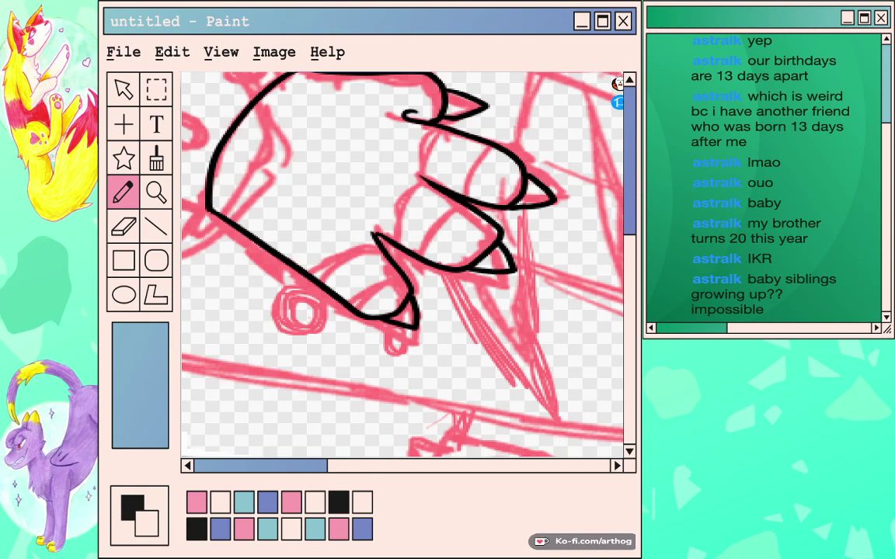
pyautogui.moveTo(424, 178); pyautogui.dragTo(377, 233)
pyautogui.moveTo(439, 130); pyautogui.dragTo(426, 179)
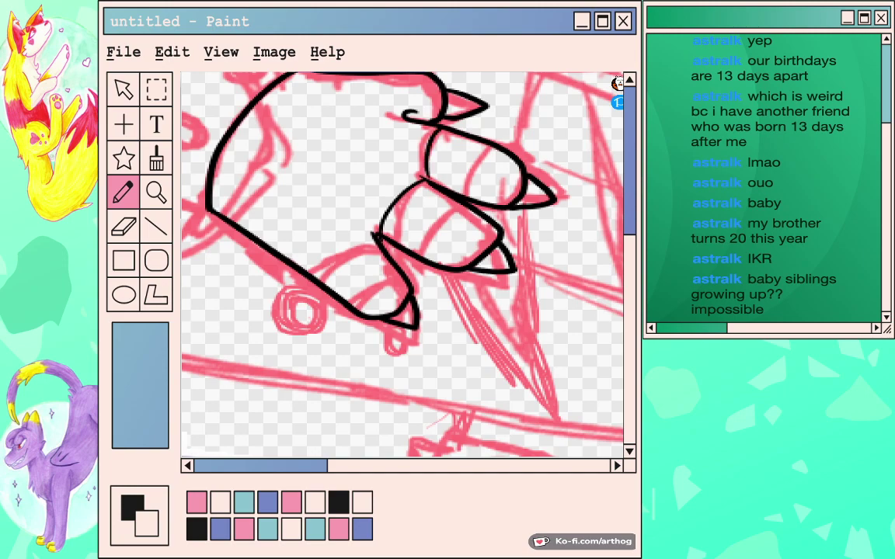
pyautogui.moveTo(483, 153)
pyautogui.mouseDown()
pyautogui.moveTo(468, 197)
pyautogui.moveTo(425, 255)
pyautogui.mouseUp()
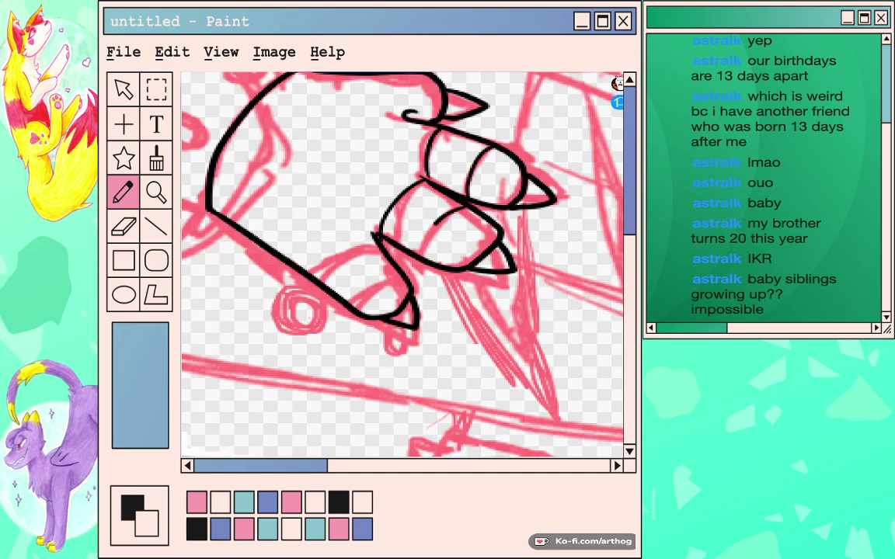
pyautogui.moveTo(375, 243)
pyautogui.mouseDown()
pyautogui.moveTo(345, 247)
pyautogui.moveTo(314, 283)
pyautogui.mouseUp()
pyautogui.moveTo(398, 271); pyautogui.dragTo(346, 313)
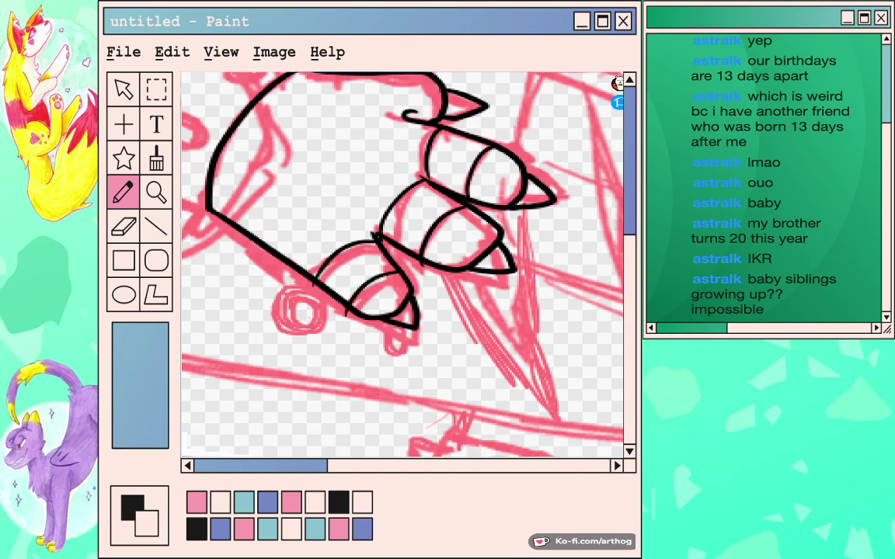
# Draw two curved joint lines across the top finger and touch up the line ends at the lowest finger.
pyautogui.moveTo(402, 264); pyautogui.dragTo(300, 355)
pyautogui.moveTo(313, 164); pyautogui.dragTo(318, 207)
pyautogui.moveTo(287, 165)
pyautogui.mouseDown()
pyautogui.moveTo(290, 203)
pyautogui.moveTo(305, 209)
pyautogui.mouseUp()
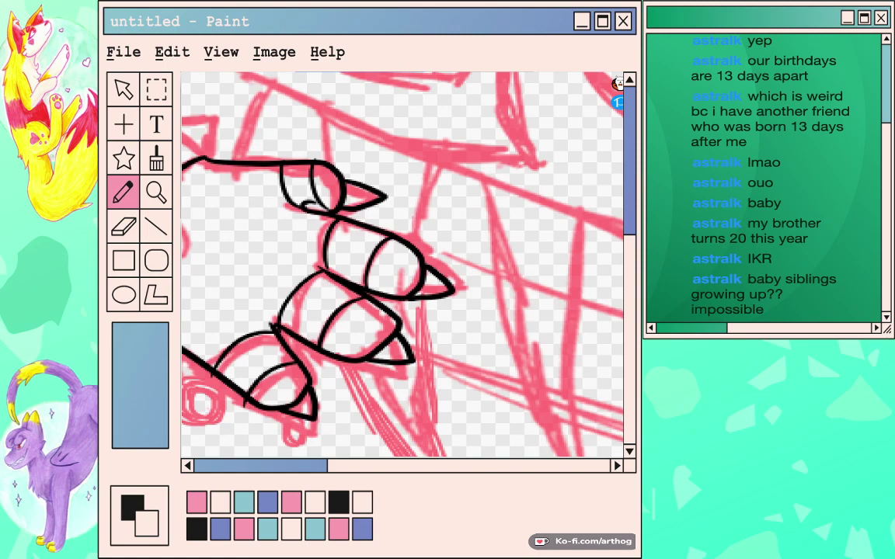
pyautogui.moveTo(246, 399); pyautogui.dragTo(243, 408)
pyautogui.moveTo(277, 327); pyautogui.dragTo(280, 333)
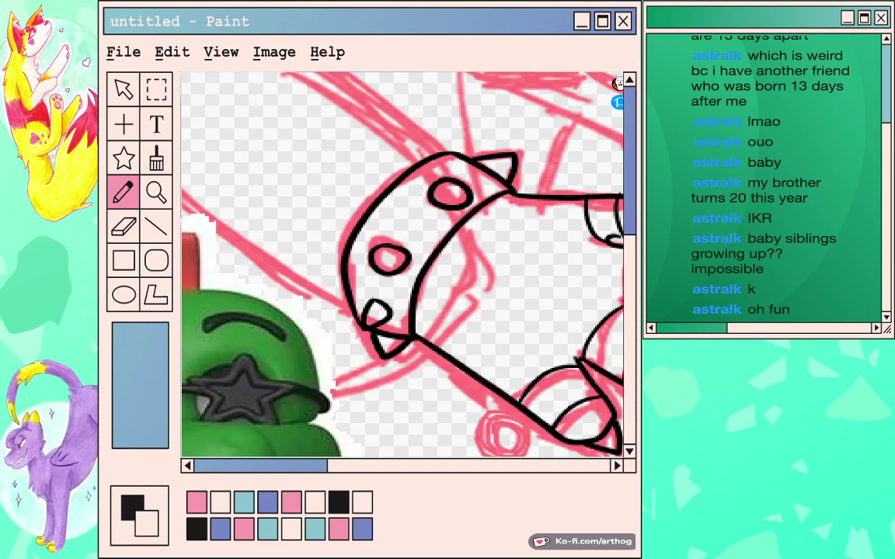
# Ink the lower and upper edges of the large leaf-shaped shoulder pad beside the head, starting from its pointed tip.
pyautogui.moveTo(423, 163); pyautogui.dragTo(380, 366)
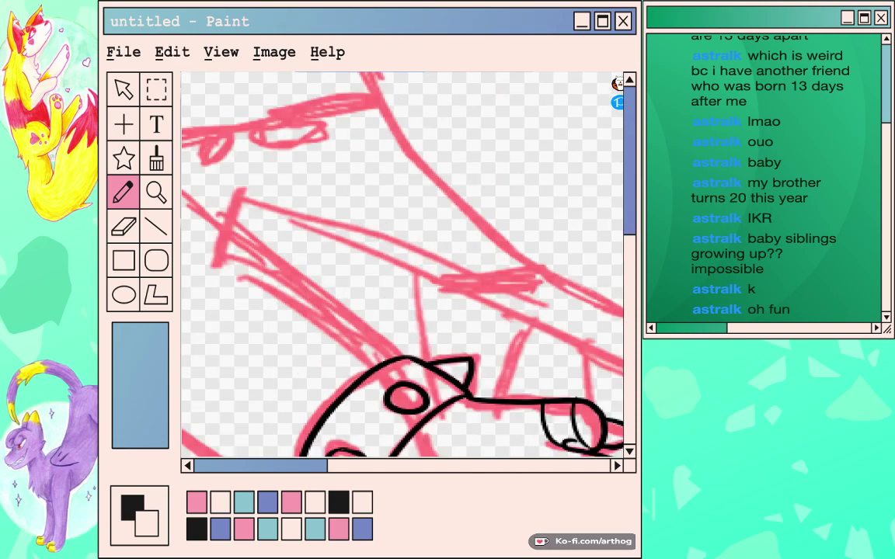
pyautogui.moveTo(322, 253); pyautogui.dragTo(481, 276)
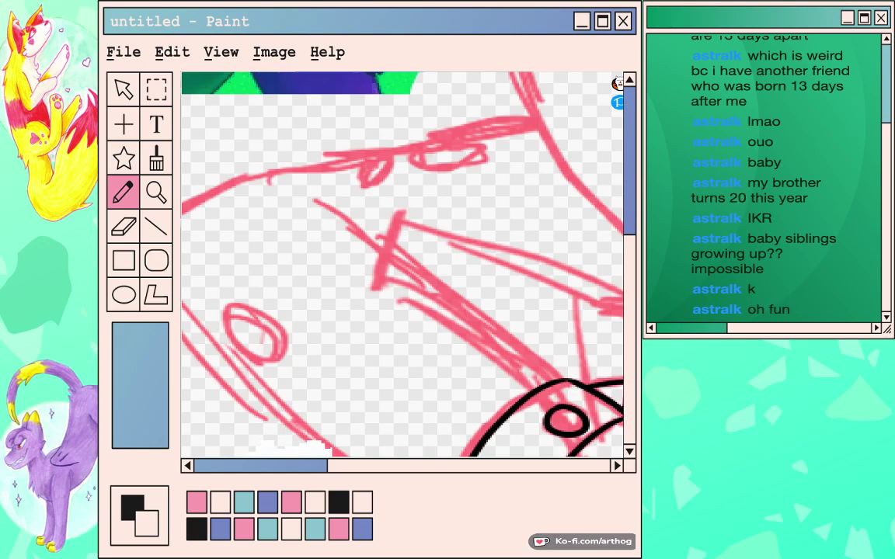
pyautogui.moveTo(518, 196); pyautogui.dragTo(286, 333)
pyautogui.moveTo(402, 264); pyautogui.dragTo(374, 262)
pyautogui.hotkey('ctrl', '-')
pyautogui.hotkey('ctrl', '-')
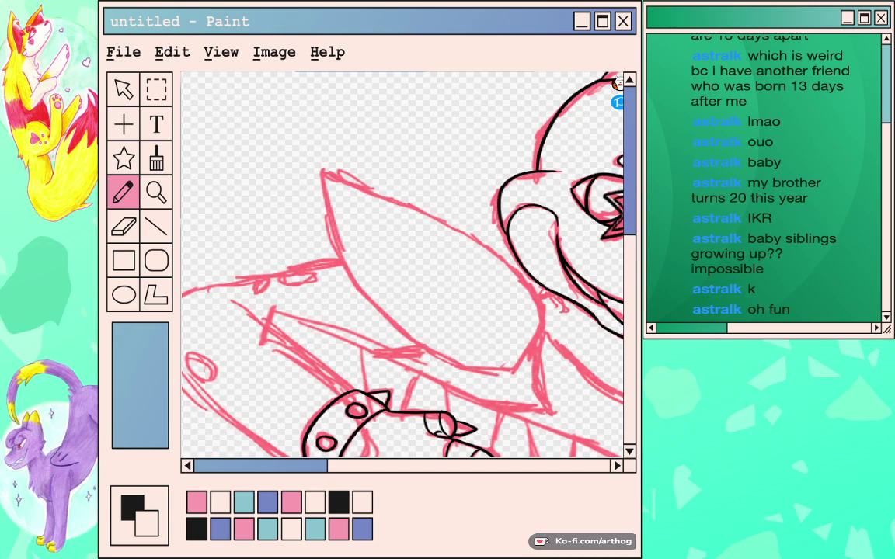
pyautogui.moveTo(324, 174); pyautogui.dragTo(509, 365)
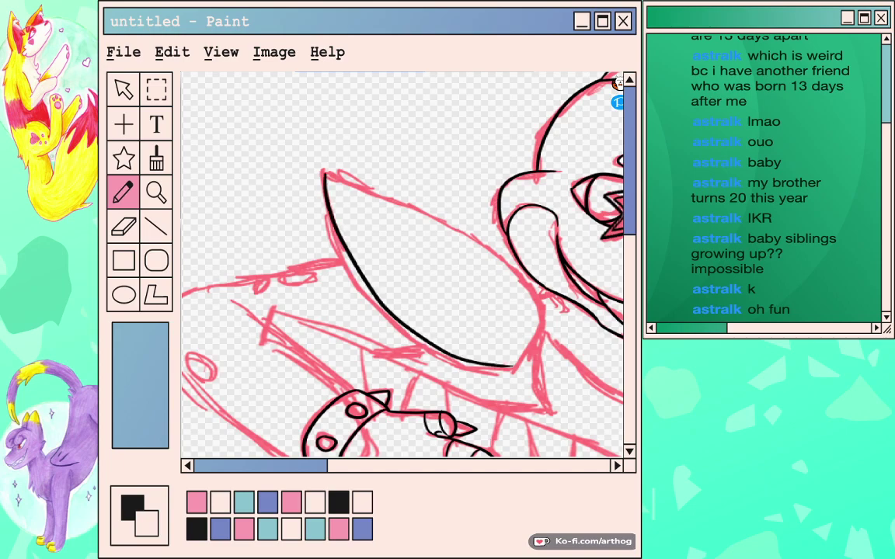
pyautogui.moveTo(325, 174); pyautogui.dragTo(513, 366)
# Join the shoulder pad's lower edge to its rounded end with a smooth curve and remove the overshooting line ends.
pyautogui.scroll(4, 402, 265)
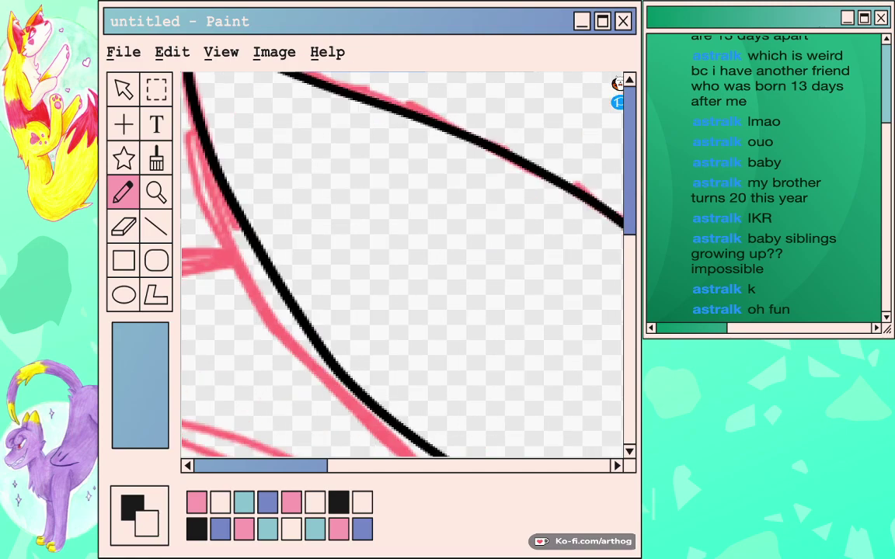
pyautogui.scroll(-3, 401, 265)
pyautogui.moveTo(402, 265); pyautogui.dragTo(302, 281)
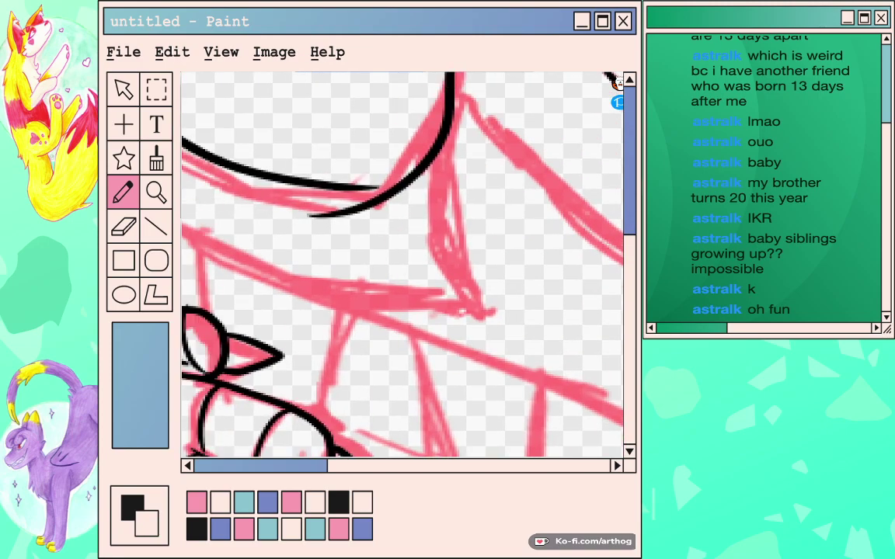
pyautogui.moveTo(311, 185)
pyautogui.mouseDown()
pyautogui.moveTo(381, 184)
pyautogui.moveTo(453, 139)
pyautogui.mouseUp()
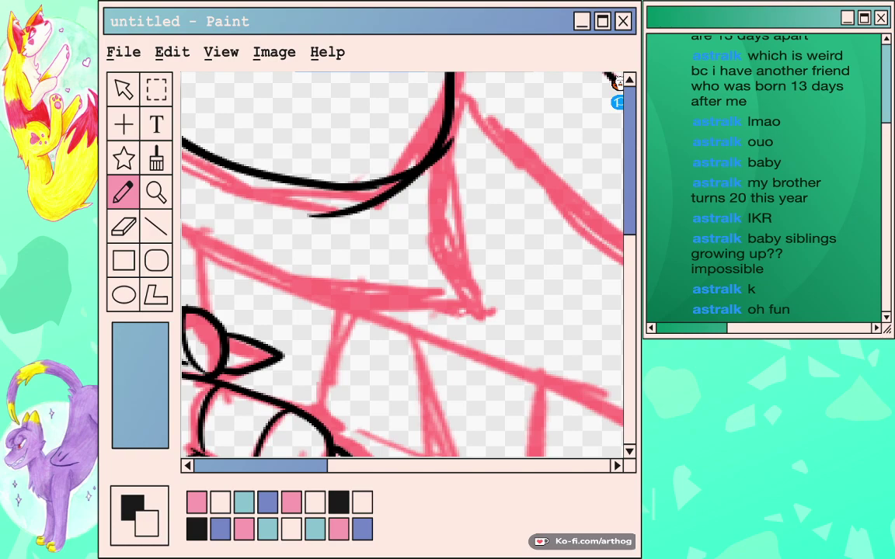
pyautogui.moveTo(452, 142); pyautogui.dragTo(427, 170)
pyautogui.moveTo(309, 217); pyautogui.dragTo(340, 214)
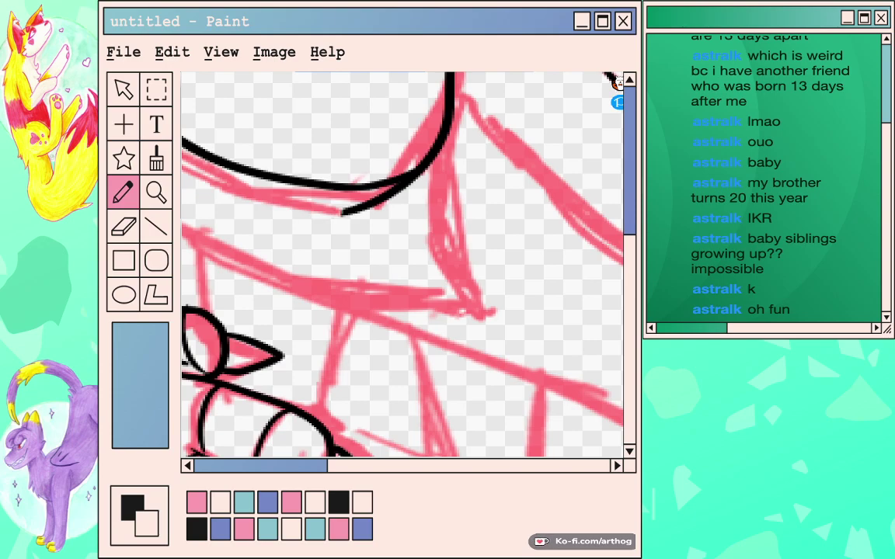
pyautogui.hotkey('ctrl', 'z')
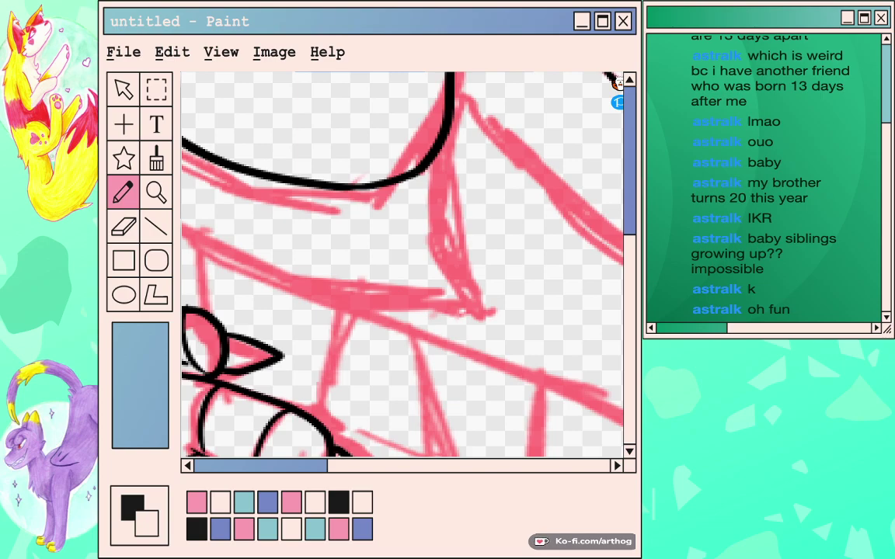
# Rotate the inked shoulder pad slightly counter-clockwise and shift it a little so its tip sits farther out from the head.
pyautogui.hotkey('ctrl', '-')
pyautogui.hotkey('ctrl', '-')
pyautogui.hotkey('ctrl', '-')
pyautogui.hotkey('ctrl', '-')
pyautogui.hotkey('ctrl', '-')
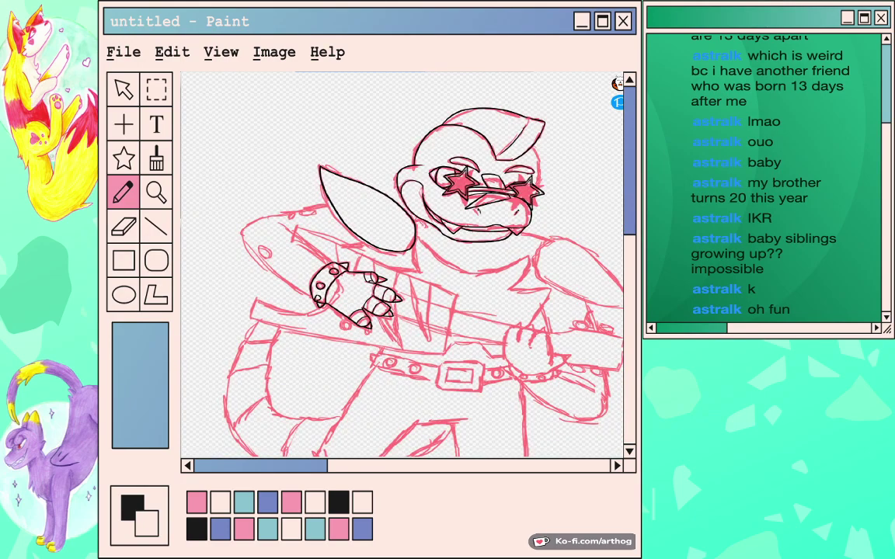
pyautogui.moveTo(331, 188); pyautogui.dragTo(384, 216)
pyautogui.hotkey('ctrl', 'y')
pyautogui.press('super+t')
pyautogui.moveTo(311, 130); pyautogui.dragTo(299, 143)
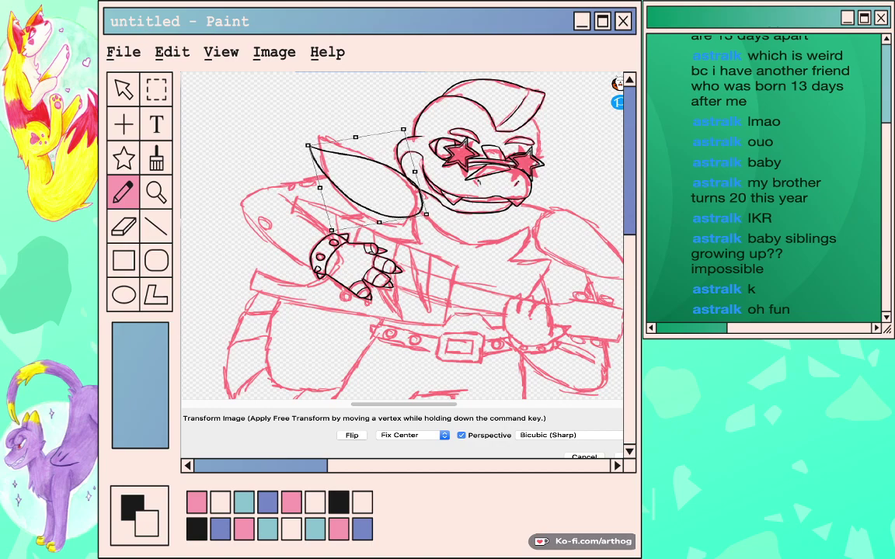
pyautogui.moveTo(365, 180); pyautogui.dragTo(362, 176)
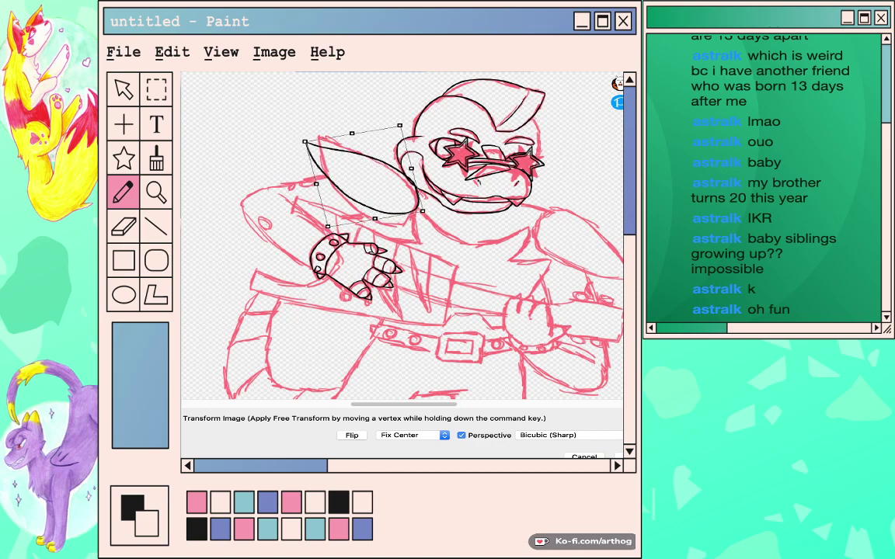
pyautogui.press('Return')
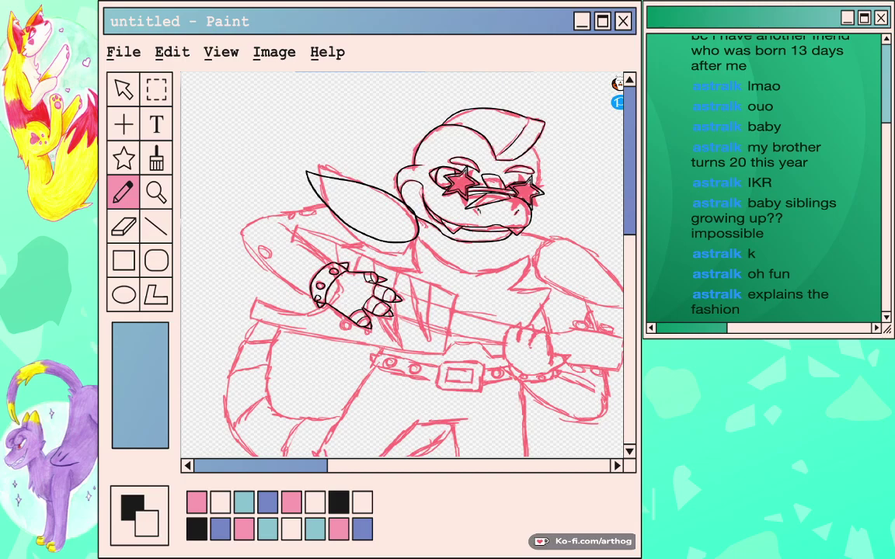
# Paste a copy of the shoulder pad over the opposite shoulder, its tip pointing outward and down, and nudge it closer to the neck.
pyautogui.hotkey('ctrl', 'v')
pyautogui.moveTo(541, 207); pyautogui.dragTo(576, 261)
pyautogui.press('super+t')
pyautogui.moveTo(520, 196); pyautogui.dragTo(602, 183)
pyautogui.hscroll(2, 402, 236)
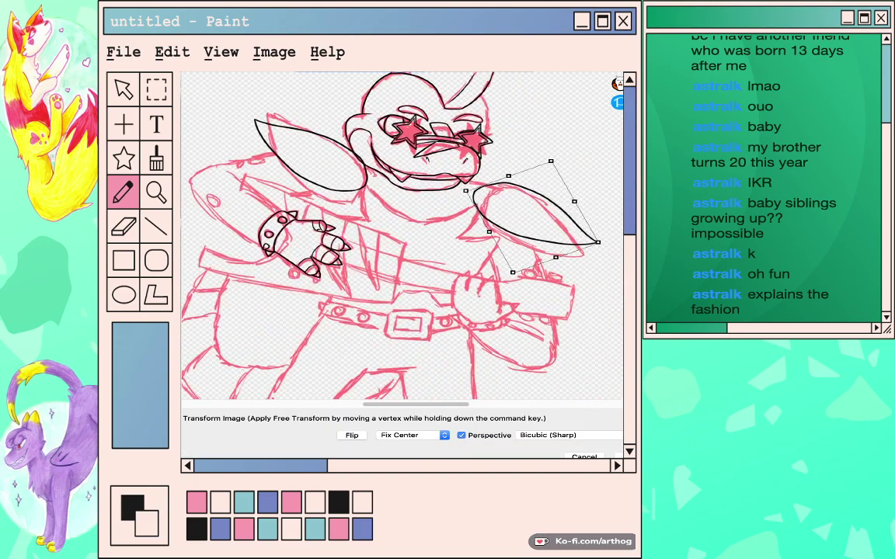
pyautogui.hscroll(2, 401, 233)
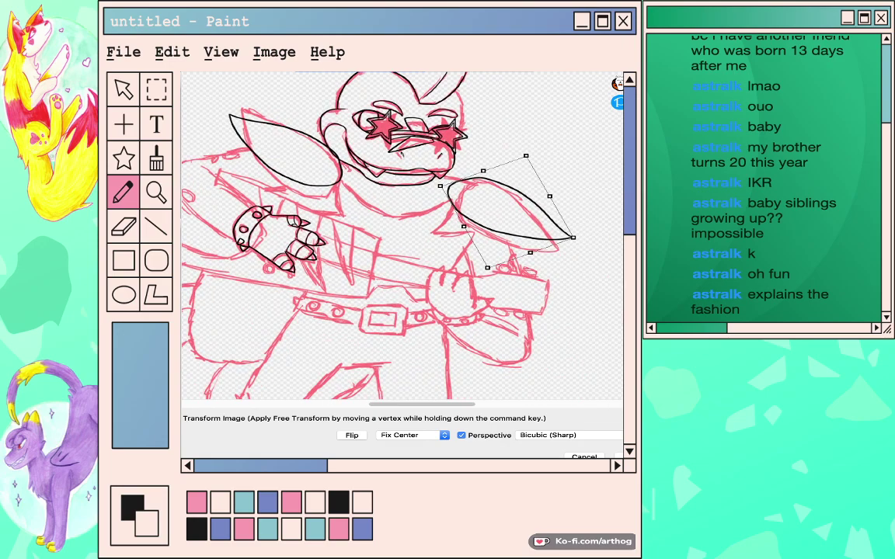
pyautogui.press('Return')
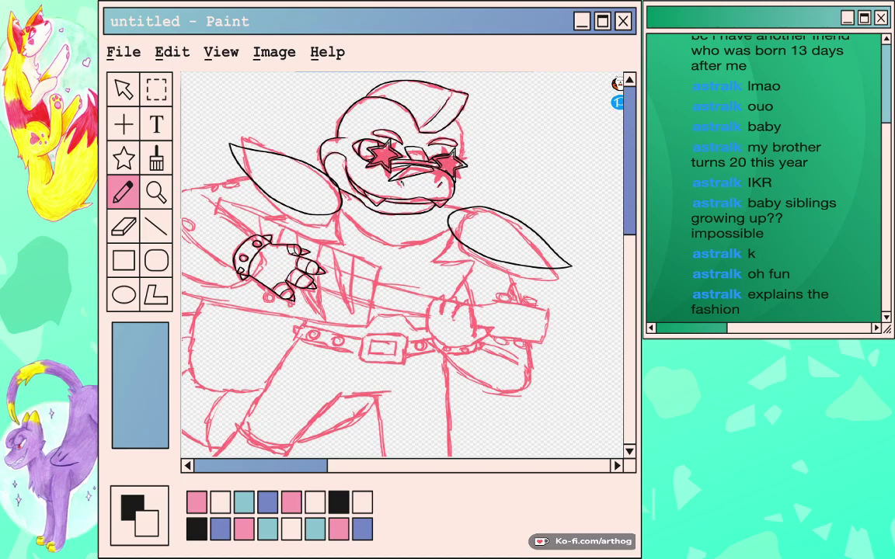
pyautogui.moveTo(510, 238); pyautogui.dragTo(497, 238)
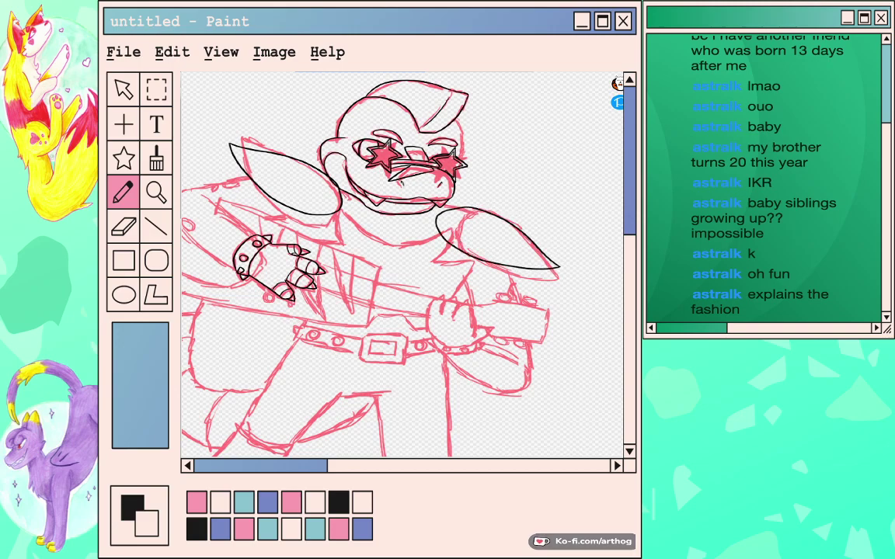
pyautogui.moveTo(402, 264); pyautogui.dragTo(460, 234)
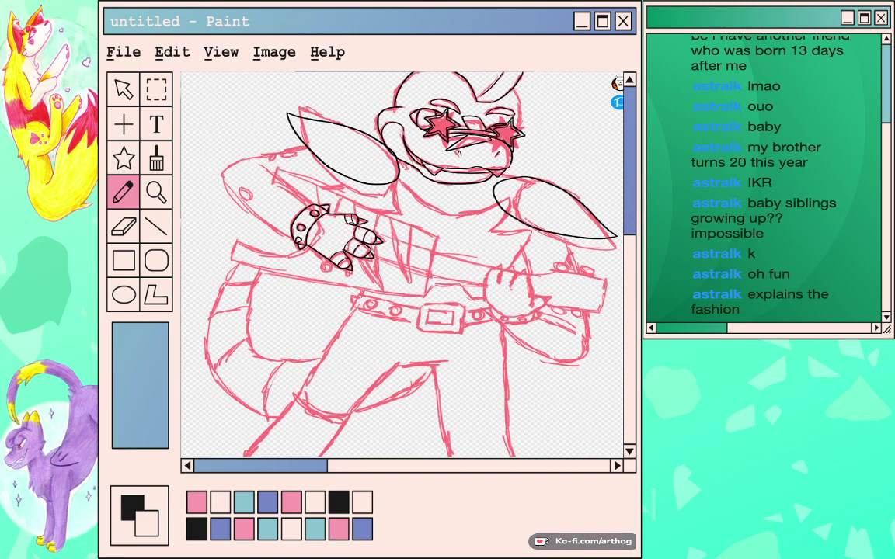
pyautogui.moveTo(402, 264); pyautogui.dragTo(365, 313)
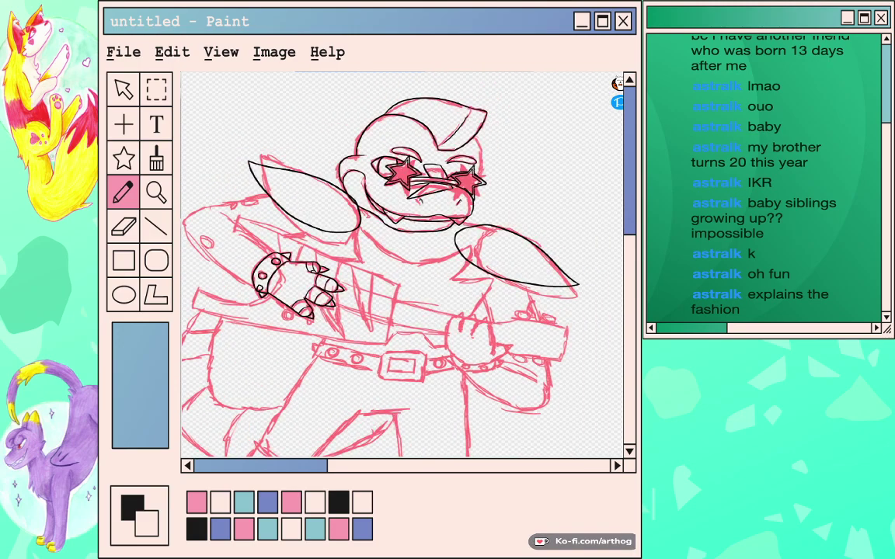
# Ink the inner and outer edges of the raised forearm from the studded wristband back to the elbow.
pyautogui.moveTo(402, 264); pyautogui.dragTo(409, 258)
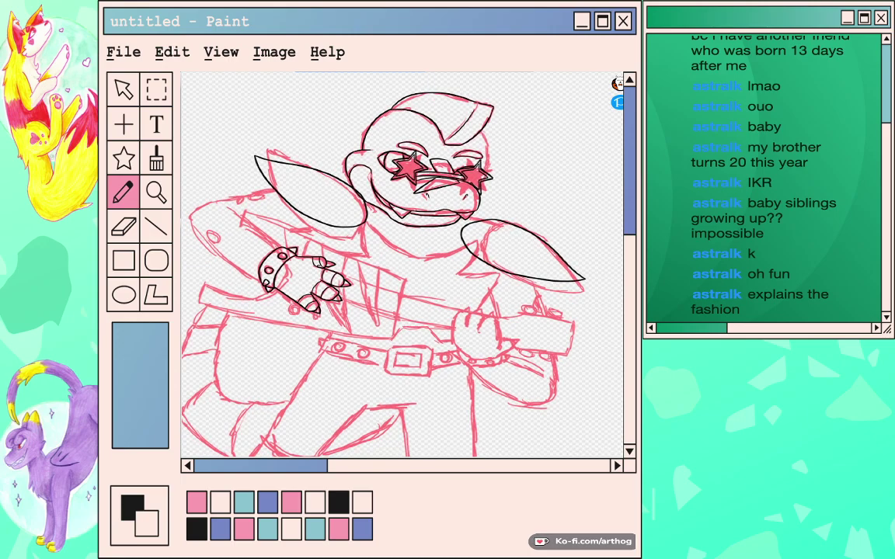
pyautogui.scroll(3, 389, 264)
pyautogui.moveTo(233, 264)
pyautogui.mouseDown()
pyautogui.moveTo(409, 255)
pyautogui.moveTo(567, 293)
pyautogui.mouseUp()
pyautogui.moveTo(449, 250); pyautogui.dragTo(357, 179)
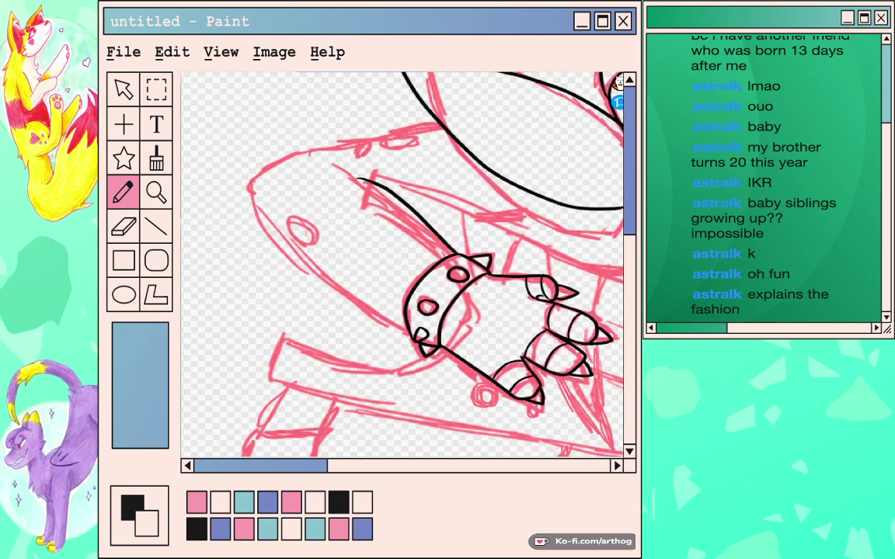
pyautogui.moveTo(412, 336)
pyautogui.mouseDown()
pyautogui.moveTo(256, 219)
pyautogui.moveTo(266, 167)
pyautogui.mouseUp()
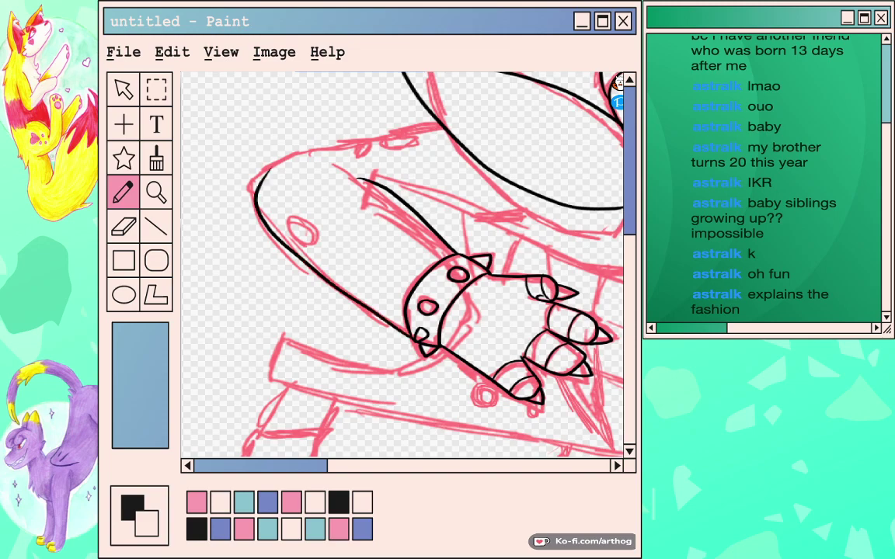
# Ink the upper arm's top edge from the elbow to the shoulder pad, redoing the stroke until it follows the sketch smoothly.
pyautogui.scroll(2, 401, 264)
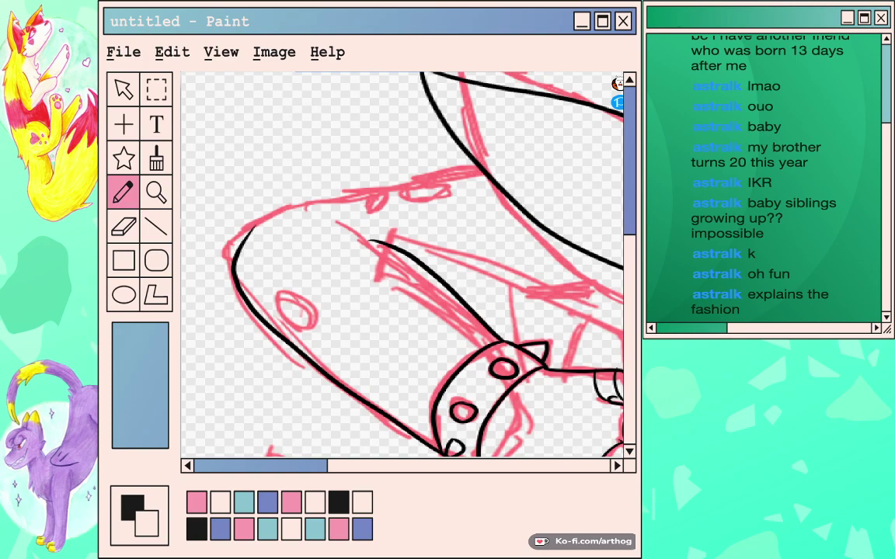
pyautogui.moveTo(247, 233); pyautogui.dragTo(546, 198)
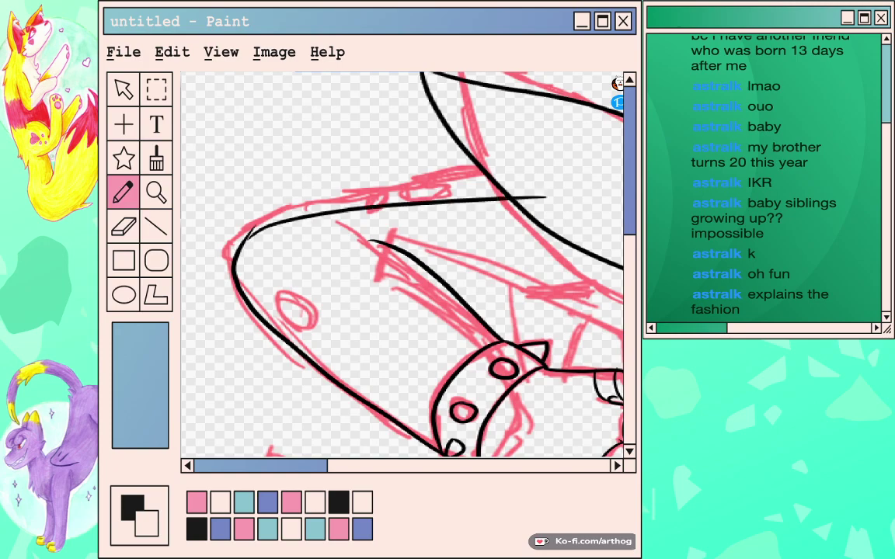
pyautogui.hotkey('ctrl', 'z')
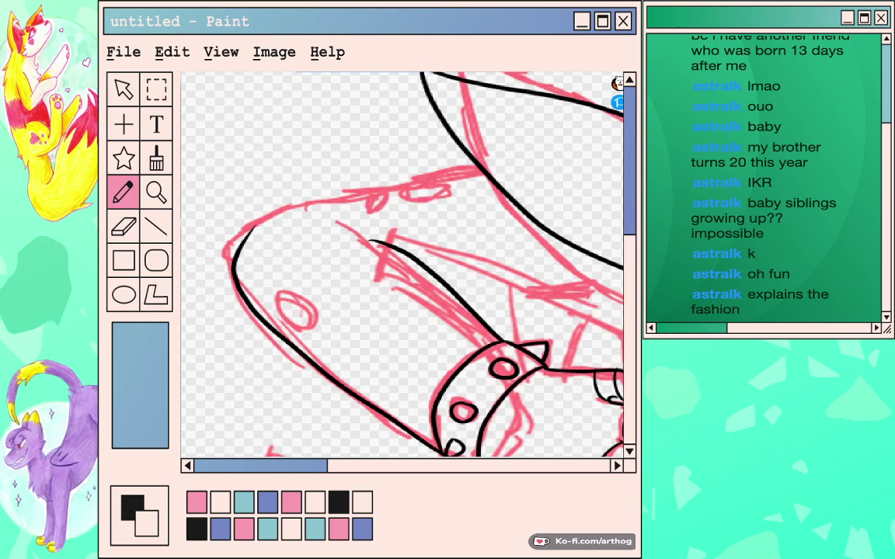
pyautogui.moveTo(235, 237); pyautogui.dragTo(509, 178)
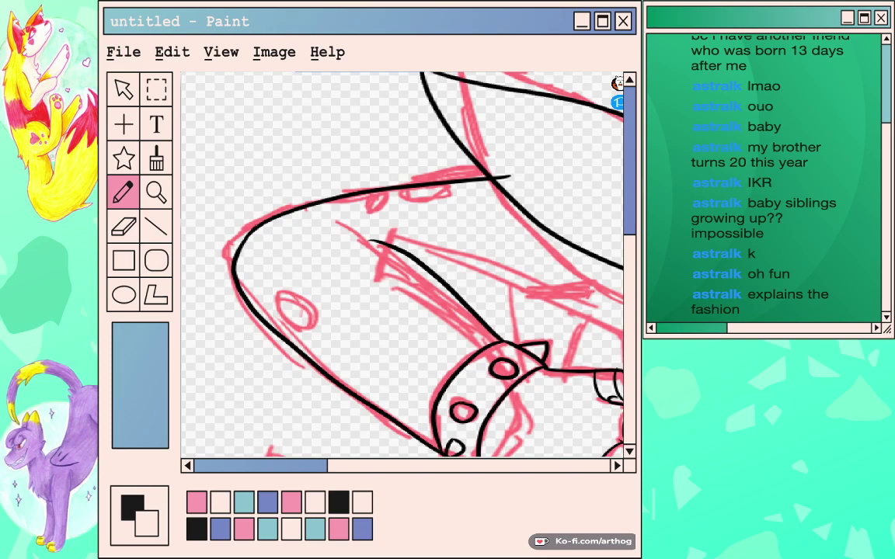
pyautogui.hotkey('ctrl', 'z')
pyautogui.hotkey('ctrl', 'y')
pyautogui.hotkey('ctrl', 'z')
pyautogui.moveTo(237, 247); pyautogui.dragTo(510, 175)
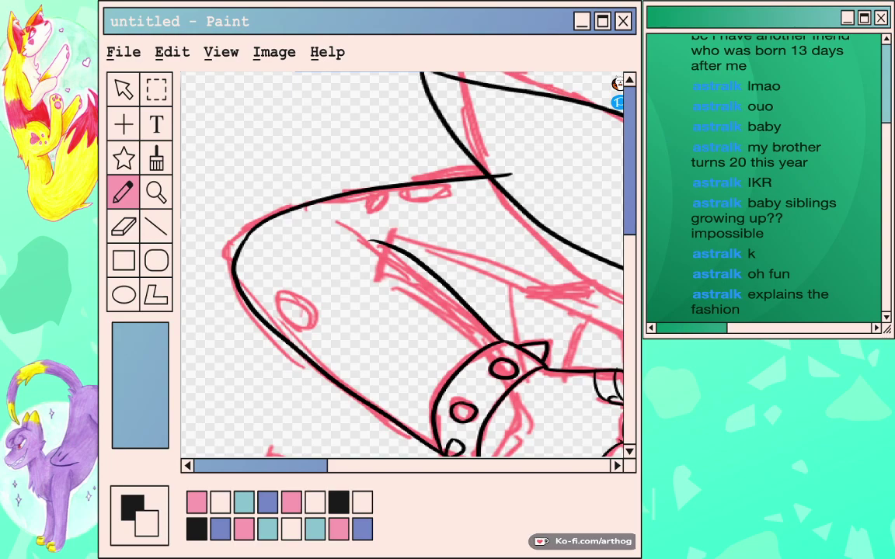
pyautogui.hotkey('ctrl', 'z')
pyautogui.moveTo(575, 419); pyautogui.dragTo(249, 108)
pyautogui.moveTo(613, 256); pyautogui.dragTo(190, 272)
pyautogui.moveTo(272, 194)
pyautogui.mouseDown()
pyautogui.moveTo(376, 210)
pyautogui.moveTo(550, 350)
pyautogui.mouseUp()
pyautogui.moveTo(233, 272); pyautogui.dragTo(521, 263)
pyautogui.moveTo(389, 233); pyautogui.dragTo(551, 286)
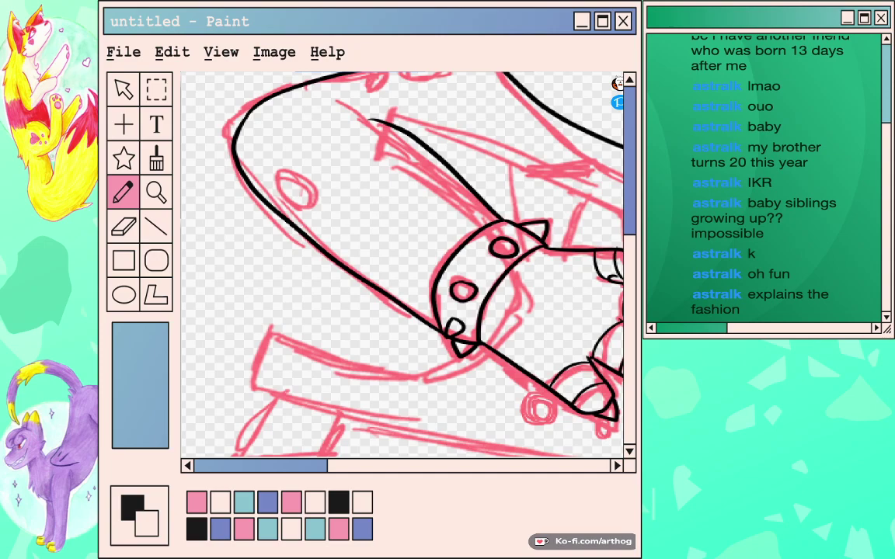
# Try to ink the guitar body's curved notch freehand behind the wristband and hand.
pyautogui.moveTo(385, 161)
pyautogui.mouseDown()
pyautogui.moveTo(488, 234)
pyautogui.moveTo(267, 325)
pyautogui.mouseUp()
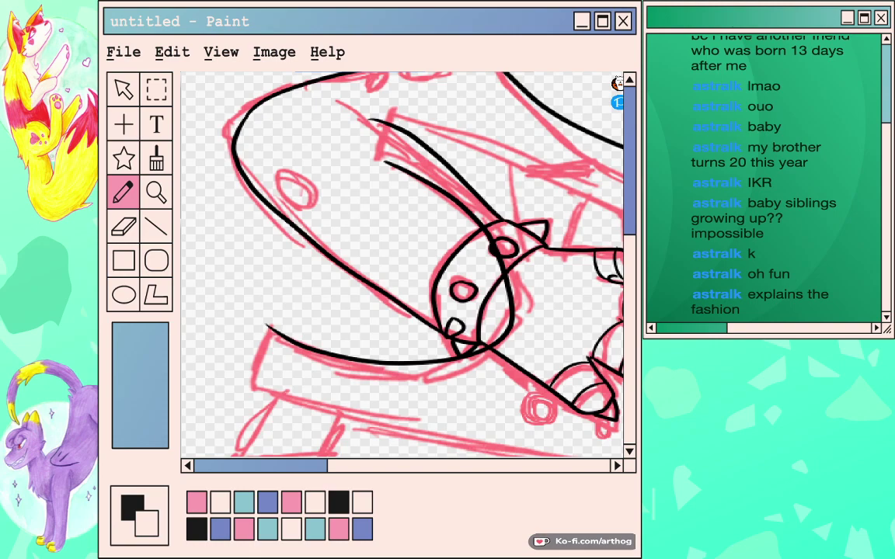
pyautogui.hotkey('ctrl', 'z')
pyautogui.scroll(-5, 402, 265)
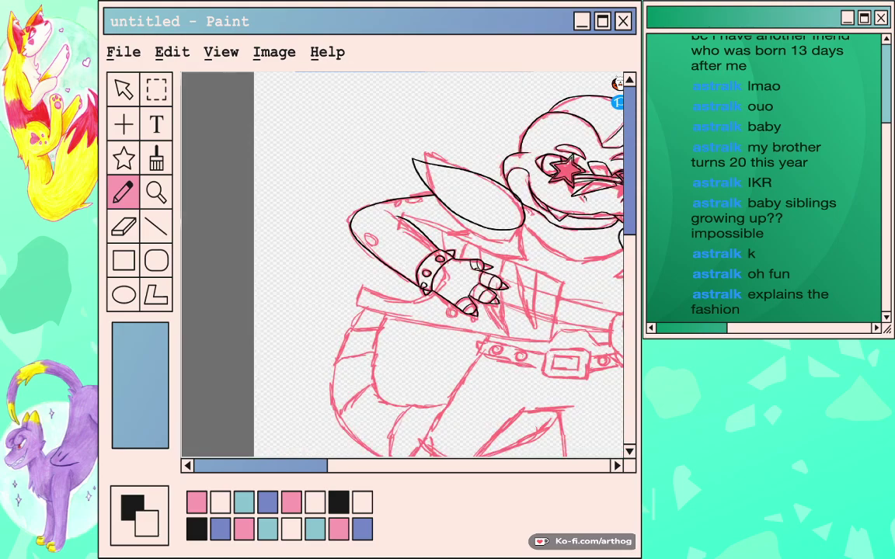
pyautogui.scroll(-1, 456, 272)
pyautogui.moveTo(457, 272); pyautogui.dragTo(313, 189)
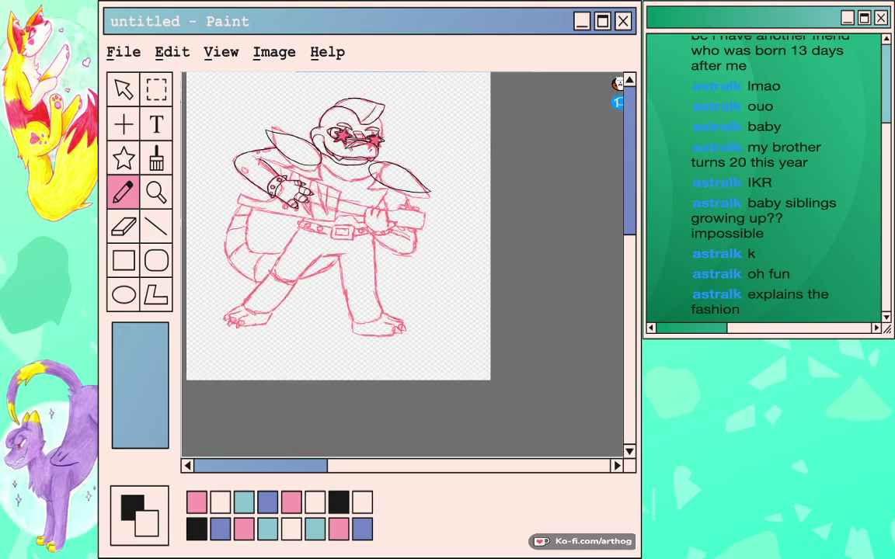
# Draw the guitar body's notch as a symmetrical arch with mirrored strokes in the empty space beside the leg.
pyautogui.scroll(2, 324, 219)
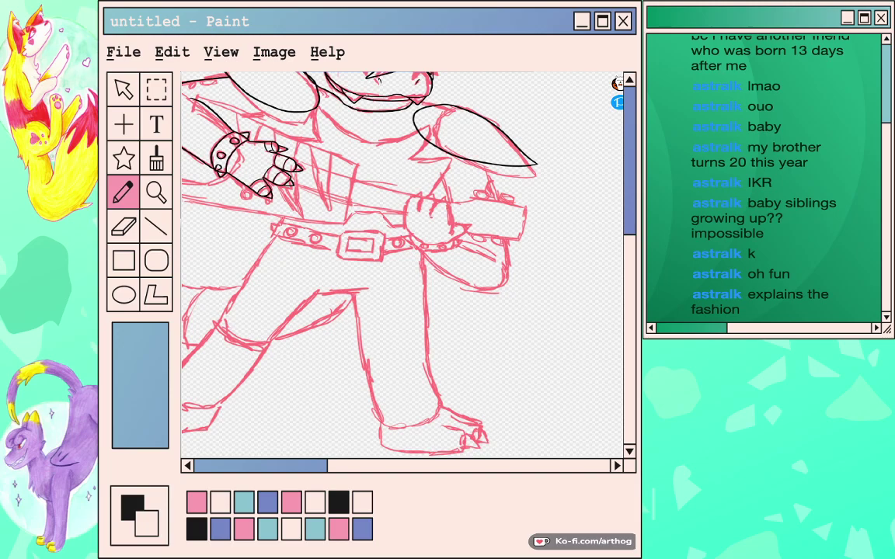
pyautogui.hotkey('shift', 'space')
pyautogui.hotkey('ctrl', '+')
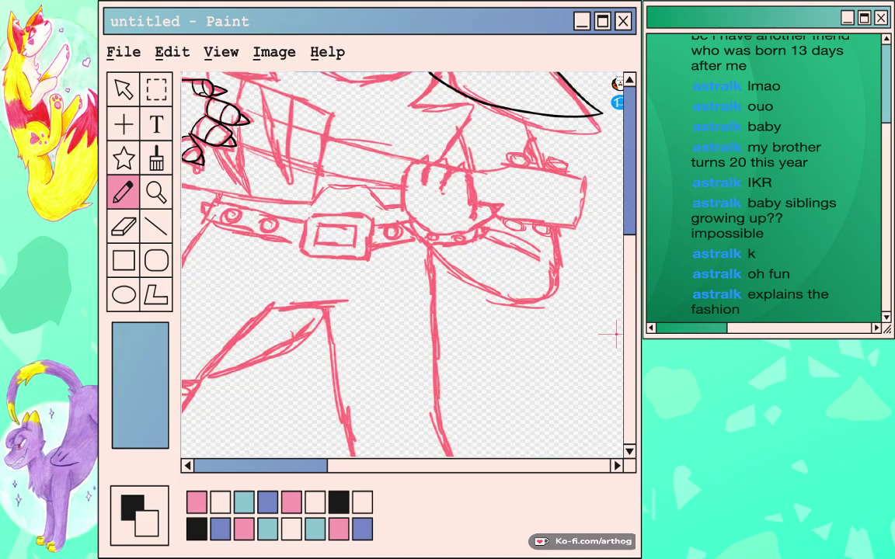
pyautogui.moveTo(614, 334); pyautogui.dragTo(519, 216)
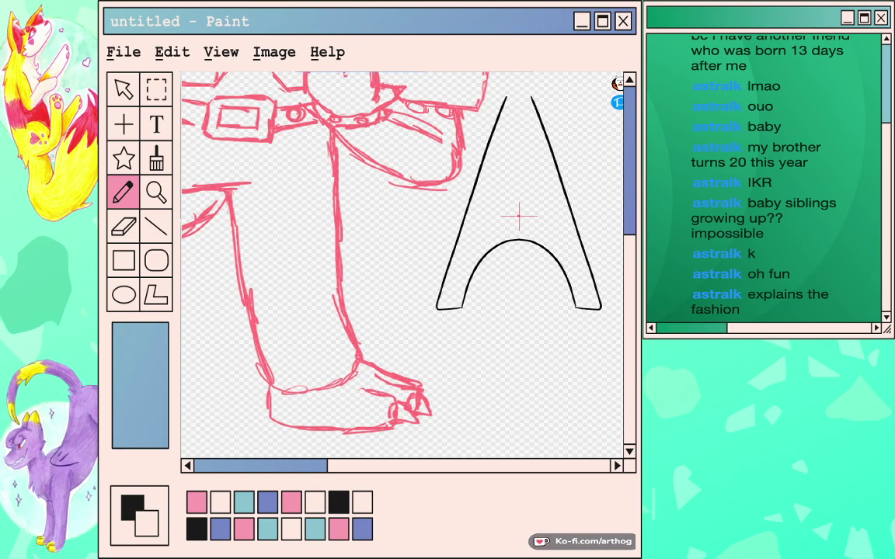
# Try bowed mirrored outer sides with a rounded top for the guitar body around the arch.
pyautogui.hotkey('ctrl', 'z')
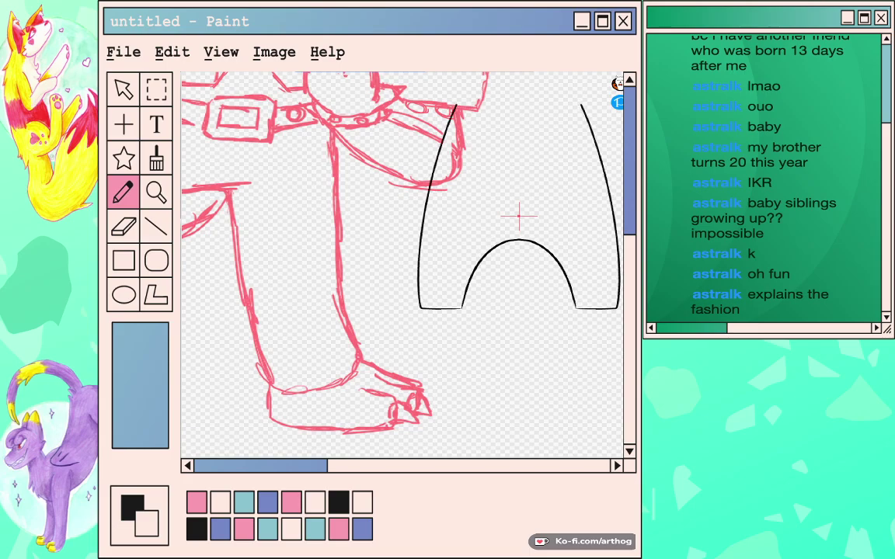
pyautogui.moveTo(519, 216); pyautogui.dragTo(413, 326)
pyautogui.hotkey('ctrl', 'z')
pyautogui.moveTo(469, 418)
pyautogui.mouseDown()
pyautogui.moveTo(502, 419)
pyautogui.moveTo(509, 376)
pyautogui.moveTo(456, 227)
pyautogui.moveTo(397, 208)
pyautogui.mouseUp()
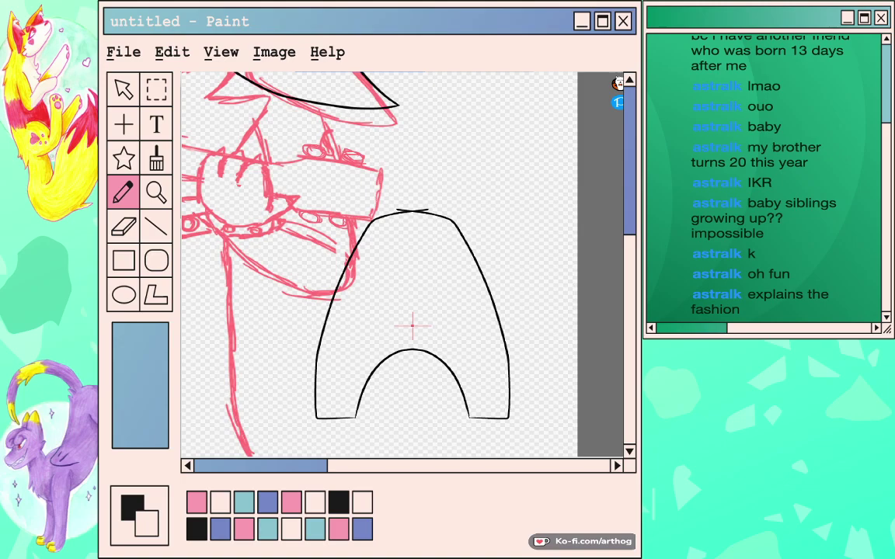
pyautogui.moveTo(413, 325)
pyautogui.mouseDown()
pyautogui.moveTo(538, 352)
pyautogui.moveTo(616, 340)
pyautogui.moveTo(408, 351)
pyautogui.moveTo(403, 422)
pyautogui.moveTo(422, 330)
pyautogui.moveTo(442, 296)
pyautogui.mouseUp()
pyautogui.hotkey('ctrl', 'z')
pyautogui.hotkey('ctrl', 'z')
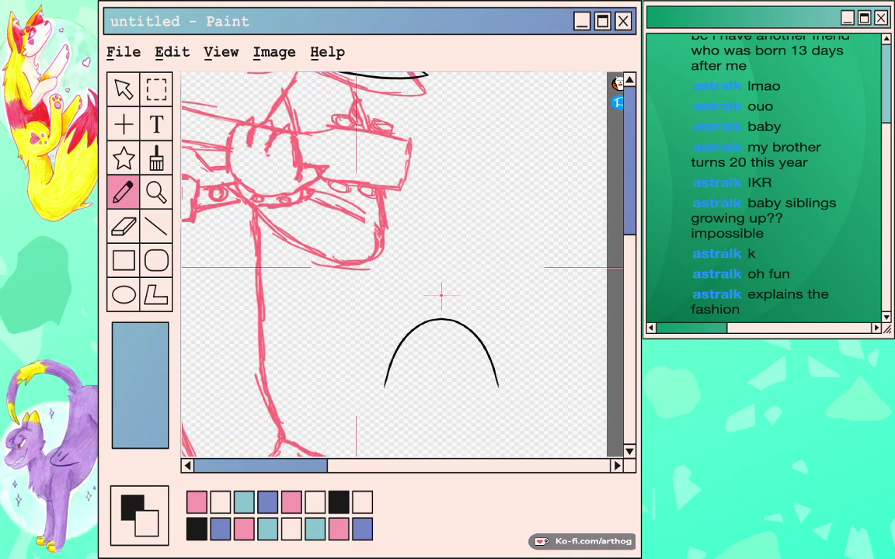
# Try flat prong ends and straighter outer sides narrowing to the top for the guitar body.
pyautogui.moveTo(499, 387); pyautogui.dragTo(513, 386)
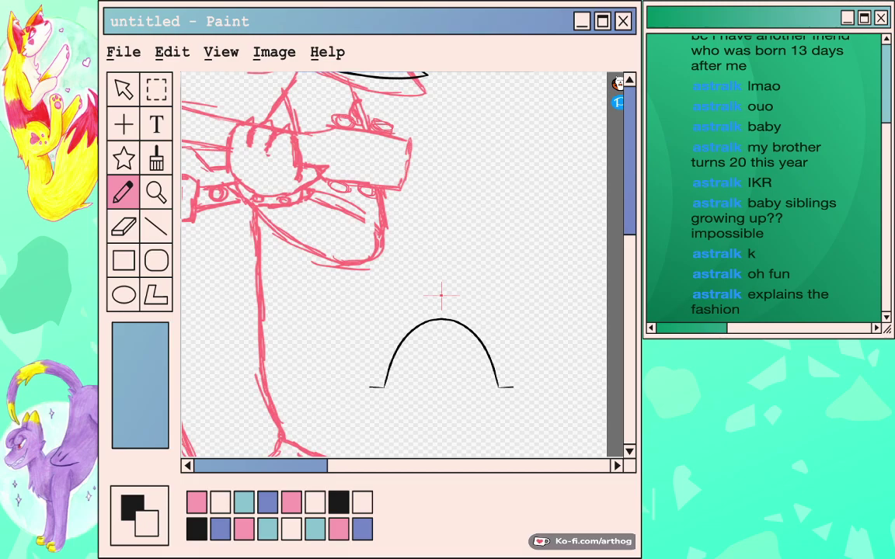
pyautogui.moveTo(353, 386)
pyautogui.mouseDown()
pyautogui.moveTo(367, 225)
pyautogui.moveTo(397, 198)
pyautogui.moveTo(435, 191)
pyautogui.mouseUp()
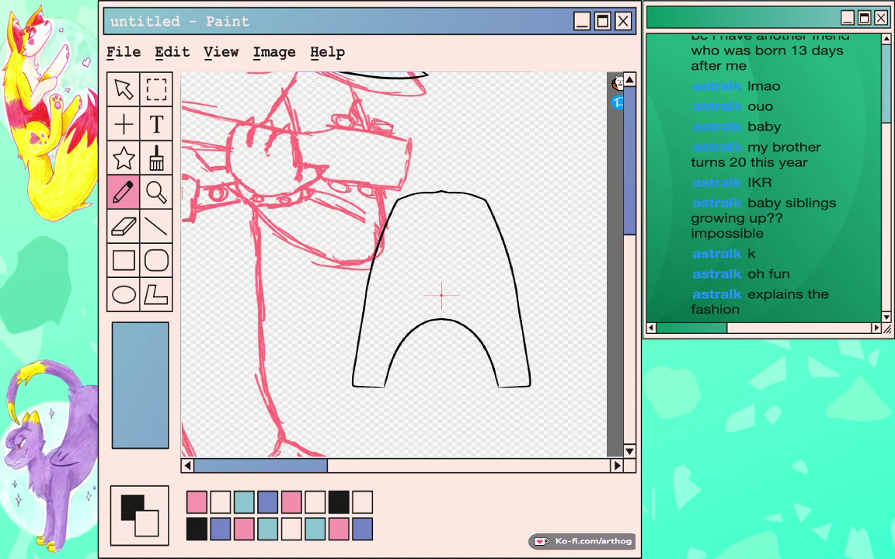
pyautogui.hotkey('ctrl', 'z')
pyautogui.hotkey('ctrl', 'z')
pyautogui.moveTo(383, 387)
pyautogui.mouseDown()
pyautogui.moveTo(344, 386)
pyautogui.moveTo(347, 340)
pyautogui.moveTo(355, 313)
pyautogui.moveTo(440, 204)
pyautogui.mouseUp()
pyautogui.hotkey('ctrl', 'z')
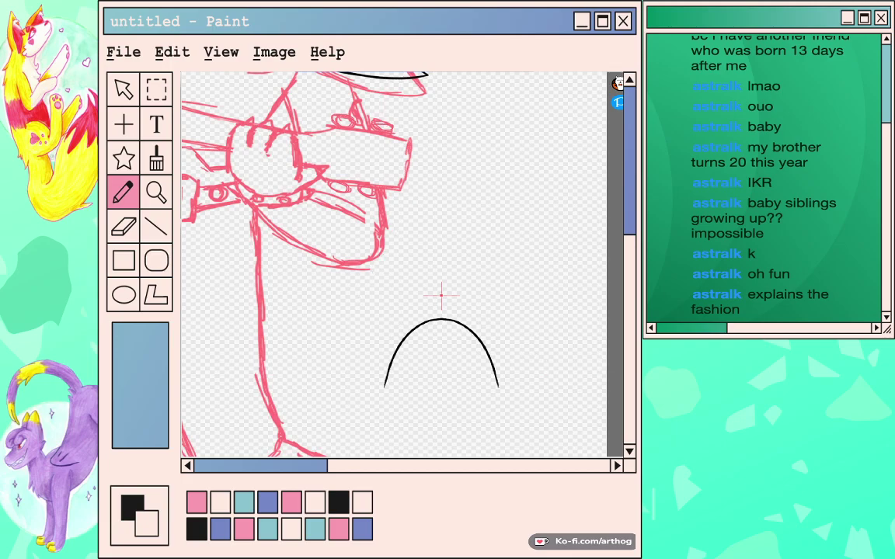
# Draw the guitar body's mirrored outline with curved prong ends, bowed outer sides and a nearly flat top edge.
pyautogui.moveTo(384, 386)
pyautogui.mouseDown()
pyautogui.moveTo(359, 386)
pyautogui.moveTo(370, 247)
pyautogui.moveTo(440, 192)
pyautogui.moveTo(386, 203)
pyautogui.moveTo(342, 348)
pyautogui.moveTo(347, 399)
pyautogui.moveTo(384, 383)
pyautogui.mouseUp()
pyautogui.hotkey('ctrl', 'z')
pyautogui.hotkey('ctrl', 'z')
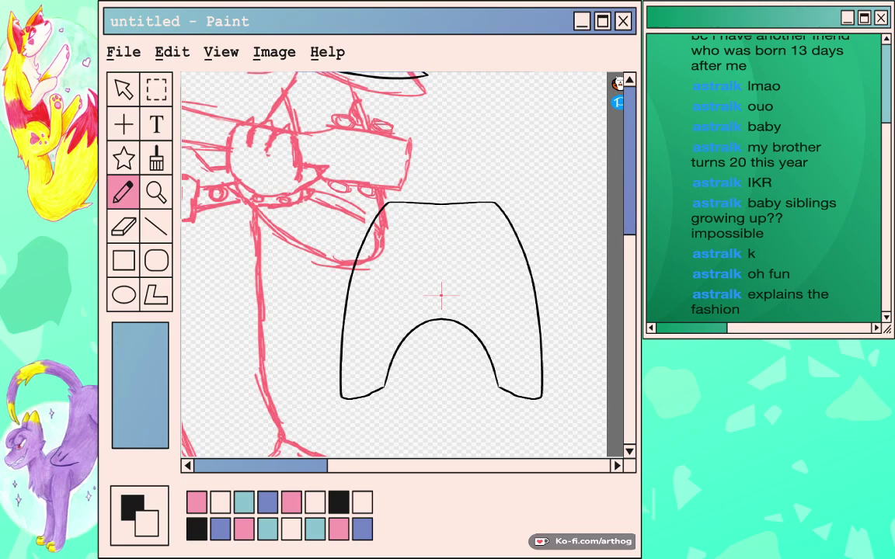
# Try to draw the guitar neck's two vertical sides upward from the body's flat top edge.
pyautogui.scroll(3, 393, 264)
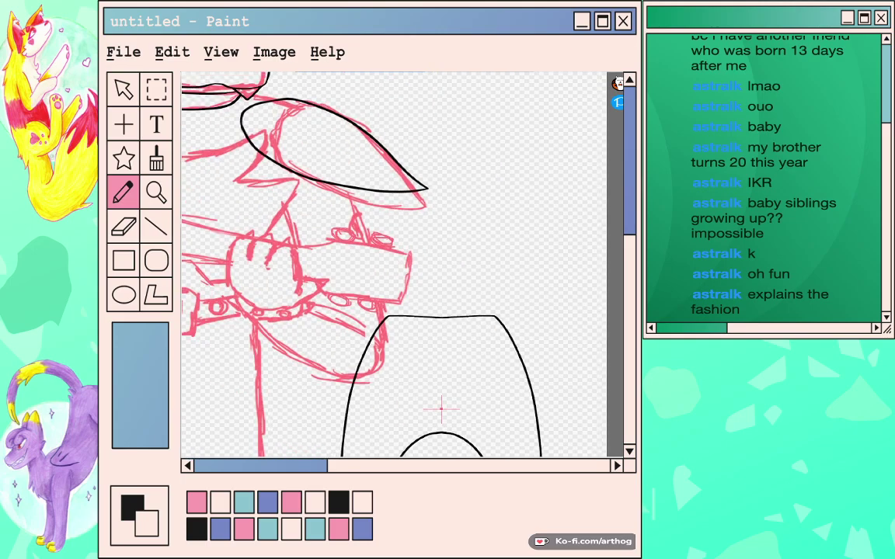
pyautogui.moveTo(416, 315); pyautogui.dragTo(421, 115)
pyautogui.hotkey('ctrl', 'z')
pyautogui.moveTo(422, 233); pyautogui.dragTo(446, 259)
pyautogui.scroll(1, 465, 437)
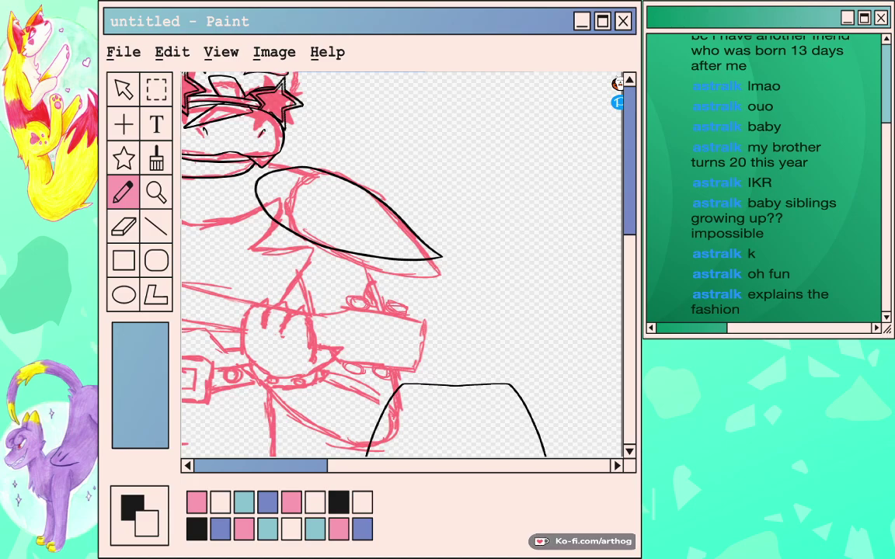
pyautogui.moveTo(436, 384); pyautogui.dragTo(432, 155)
pyautogui.moveTo(475, 385); pyautogui.dragTo(481, 155)
pyautogui.hotkey('ctrl', 'z')
pyautogui.hotkey('ctrl', 'z')
# Try further versions of the neck's parallel sides, extending them higher above the guitar body.
pyautogui.hotkey('ctrl', 'y')
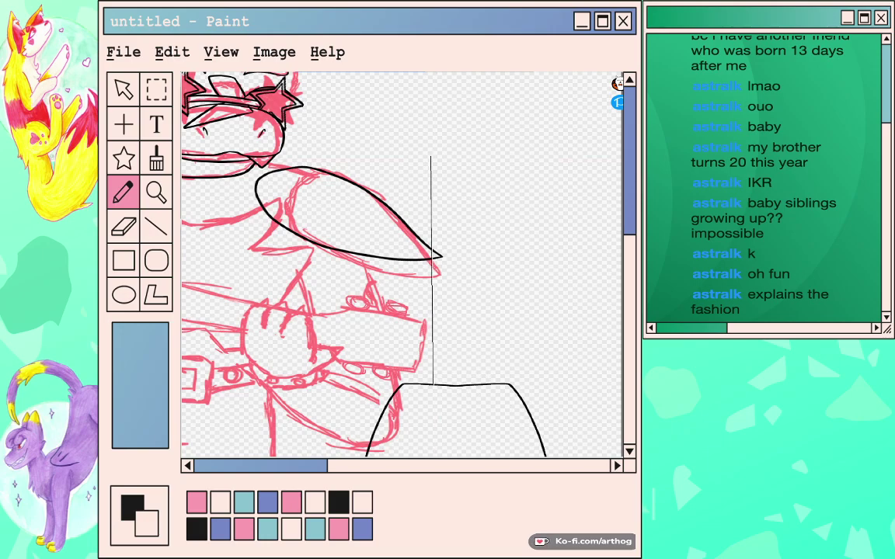
pyautogui.hotkey('ctrl', 'y')
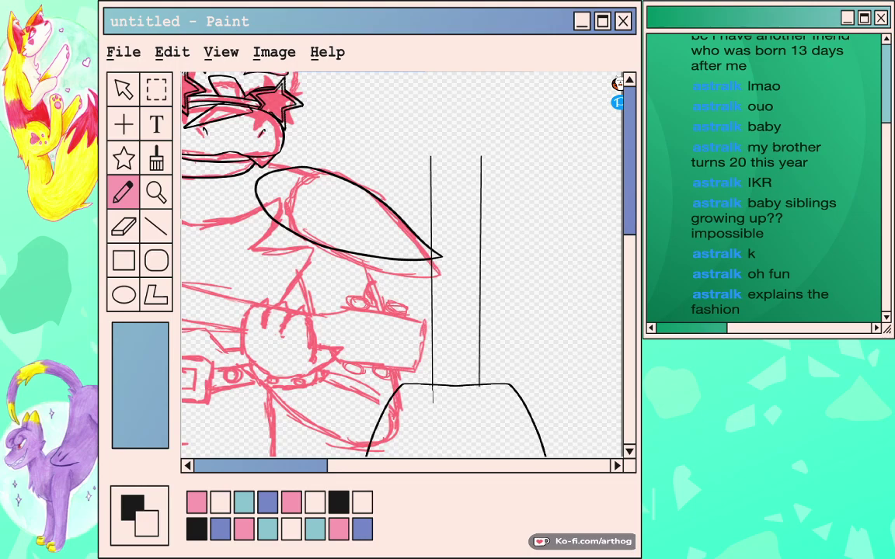
pyautogui.hotkey('ctrl', 'z')
pyautogui.hotkey('ctrl', 'z')
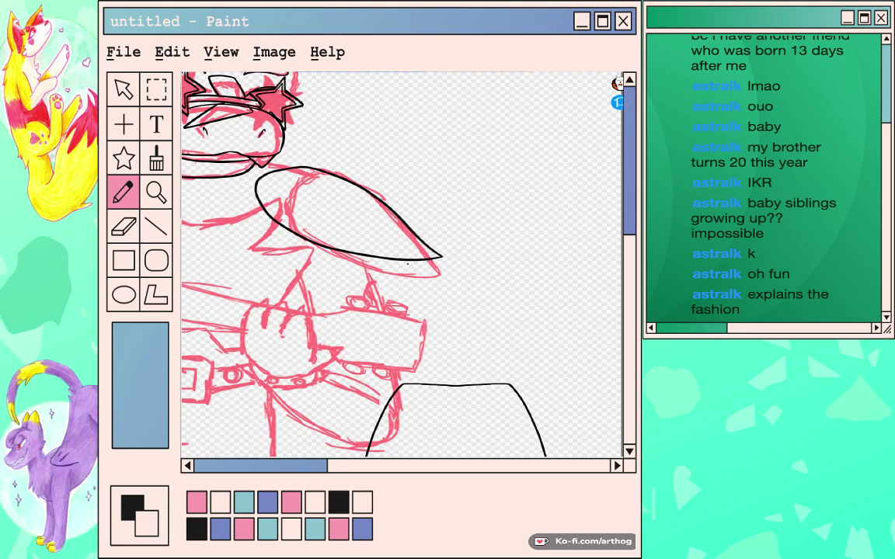
pyautogui.hotkey('ctrl', 'y')
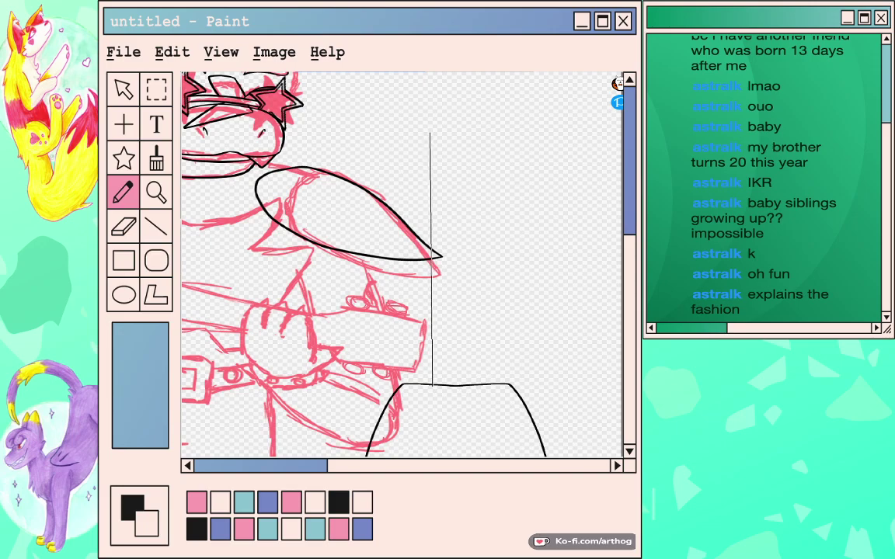
pyautogui.hotkey('ctrl', 'y')
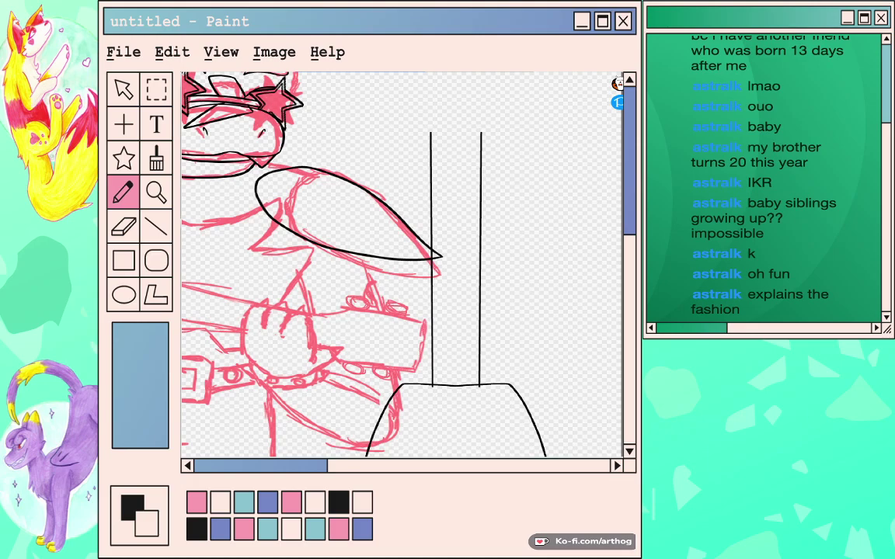
# Clear the trial neck lines and redraw the neck as two straight, mirrored vertical lines rising from the guitar body.
pyautogui.hotkey('ctrl', 'z')
pyautogui.hotkey('ctrl', 'z')
pyautogui.hotkey('ctrl', 'z')
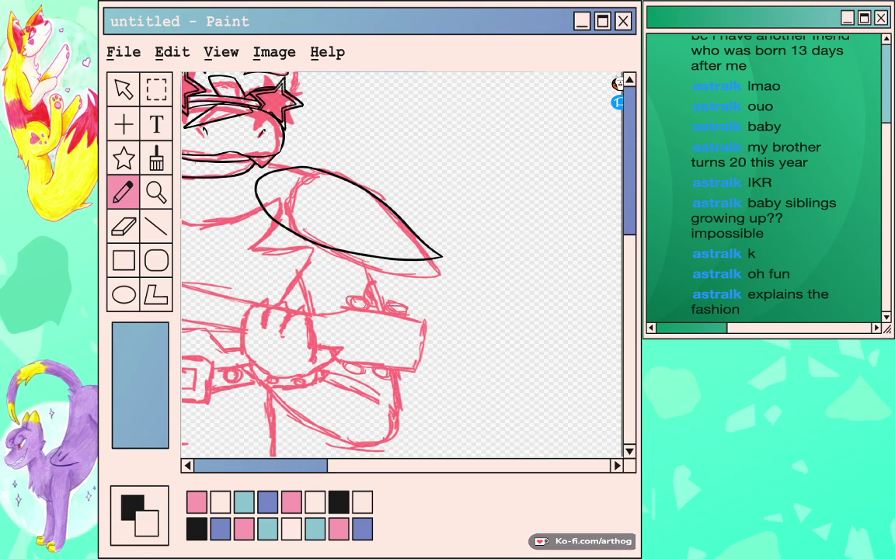
pyautogui.hotkey('ctrl', 'y')
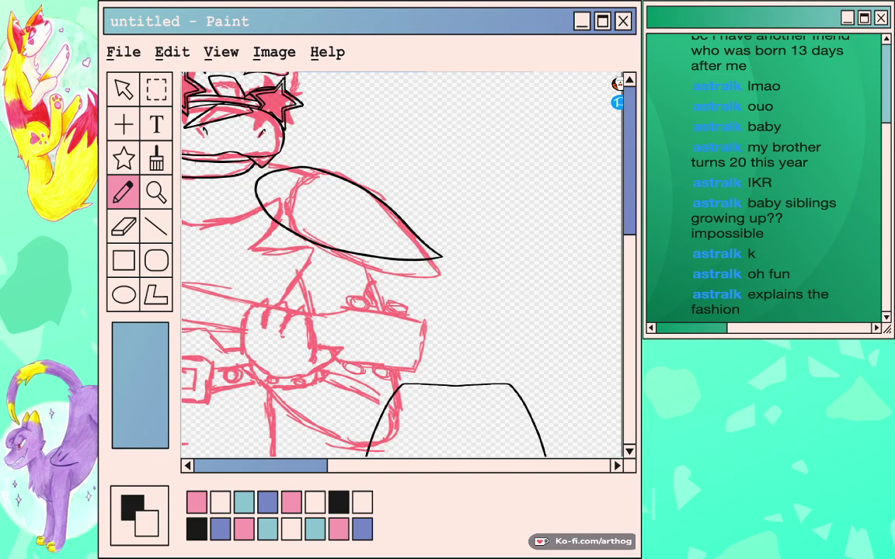
pyautogui.moveTo(430, 133); pyautogui.dragTo(431, 390)
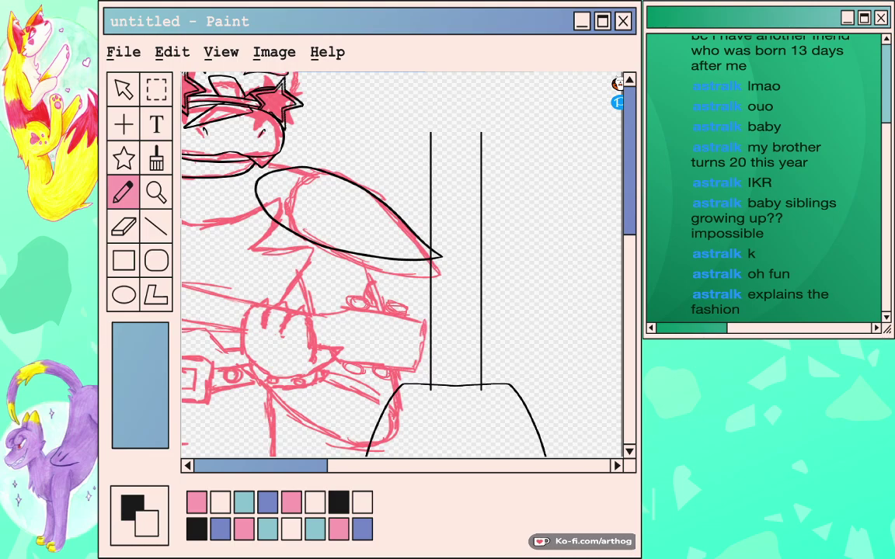
# Draw a mirrored headstock with a curved top around the neck's upper end and add two tuning pegs on each side.
pyautogui.hotkey('ctrl', '+')
pyautogui.moveTo(442, 256)
pyautogui.mouseDown()
pyautogui.moveTo(348, 346)
pyautogui.moveTo(356, 352)
pyautogui.mouseUp()
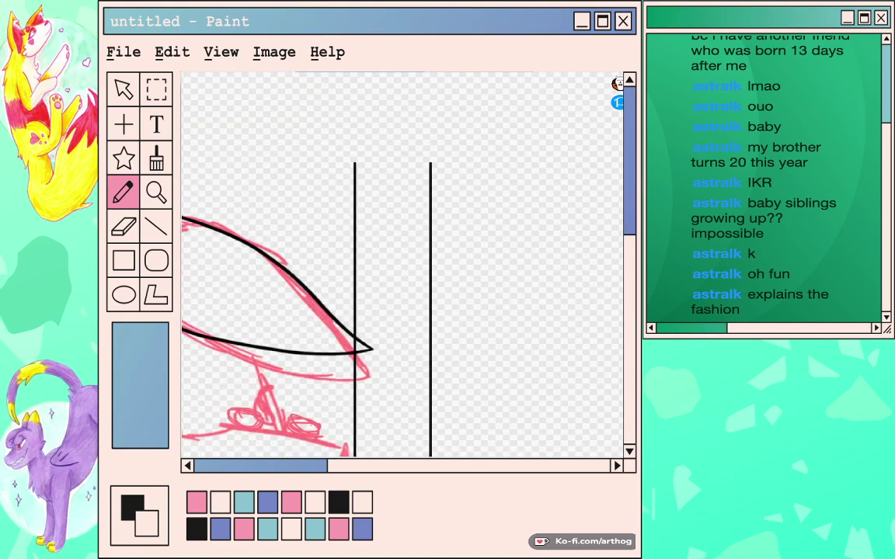
pyautogui.moveTo(354, 299)
pyautogui.mouseDown()
pyautogui.moveTo(315, 259)
pyautogui.moveTo(325, 209)
pyautogui.moveTo(337, 177)
pyautogui.moveTo(392, 159)
pyautogui.mouseUp()
pyautogui.moveTo(335, 179)
pyautogui.mouseDown()
pyautogui.moveTo(326, 169)
pyautogui.moveTo(333, 185)
pyautogui.moveTo(320, 227)
pyautogui.mouseUp()
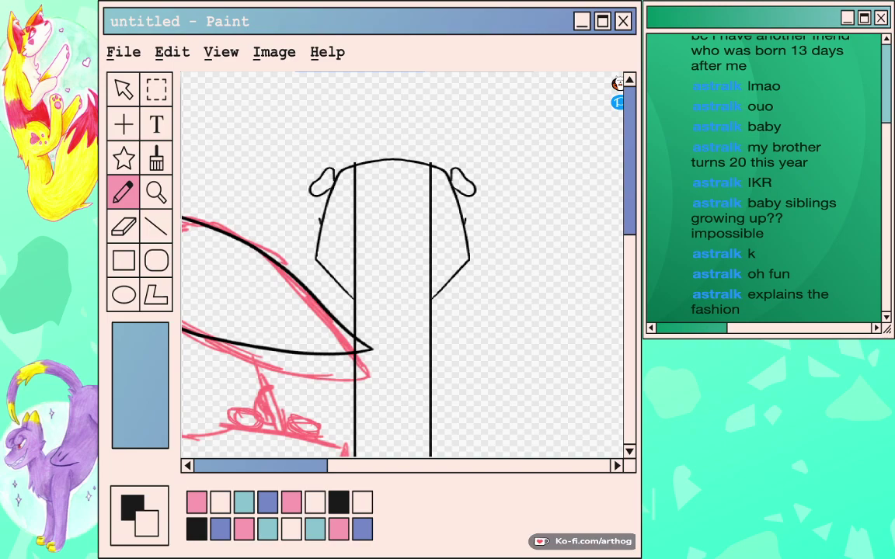
pyautogui.moveTo(318, 239)
pyautogui.mouseDown()
pyautogui.moveTo(306, 235)
pyautogui.moveTo(314, 242)
pyautogui.mouseUp()
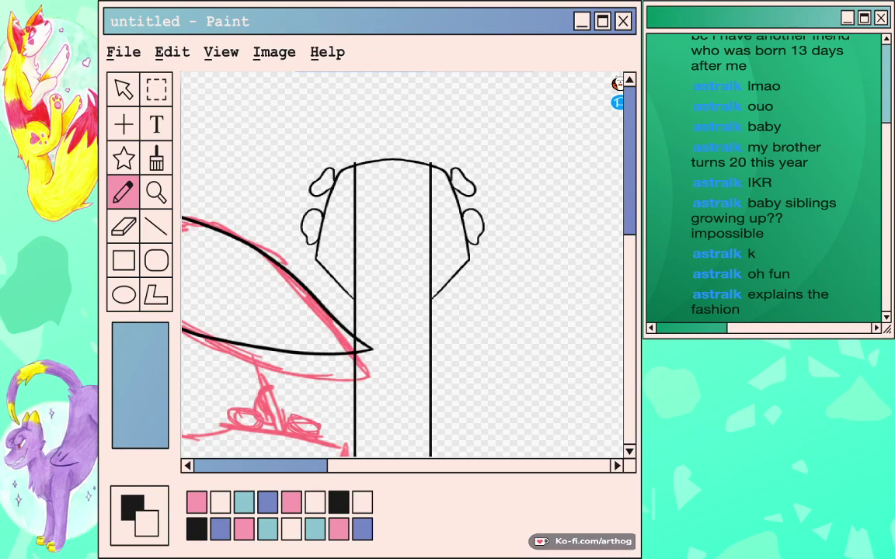
# Extend the neck's sides down through the guitar body as two mirrored, slightly converging curves that reach past the arched cutout.
pyautogui.hotkey('ctrl', '-')
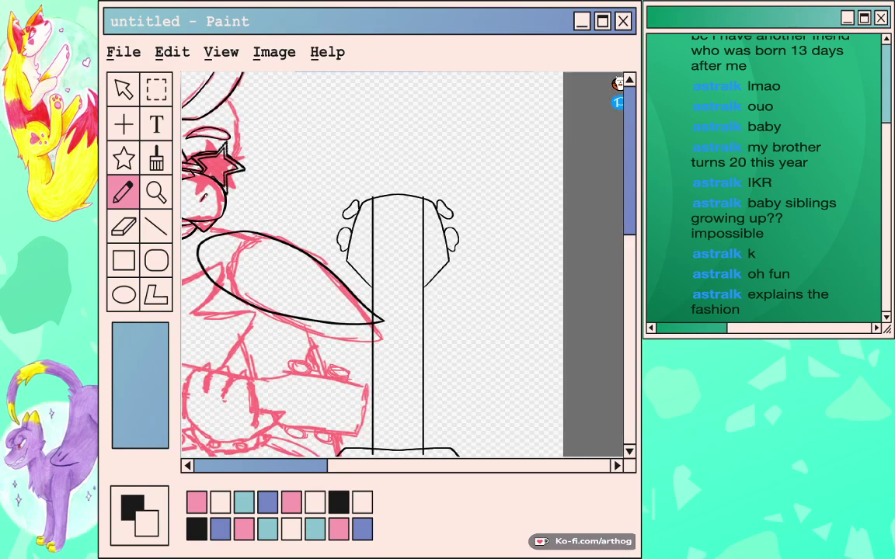
pyautogui.hotkey('ctrl', '-')
pyautogui.moveTo(399, 449); pyautogui.dragTo(455, 338)
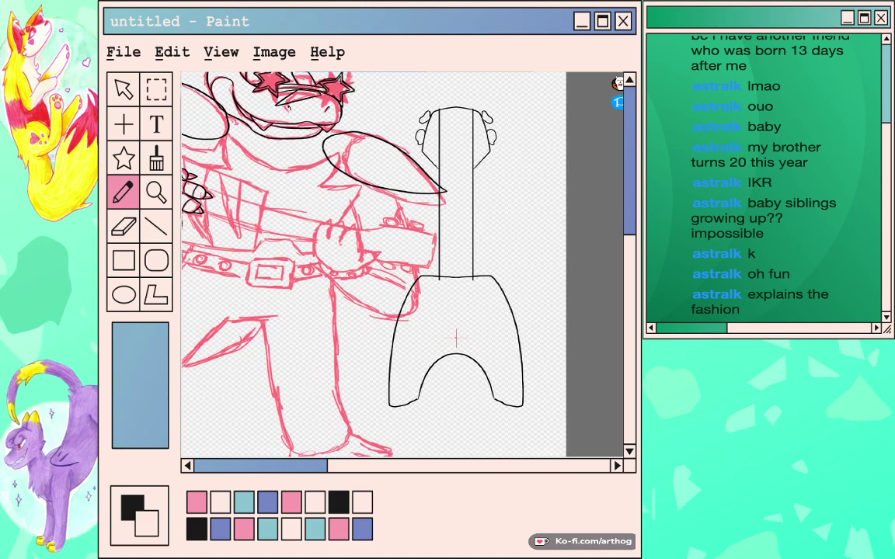
pyautogui.moveTo(456, 338); pyautogui.dragTo(458, 228)
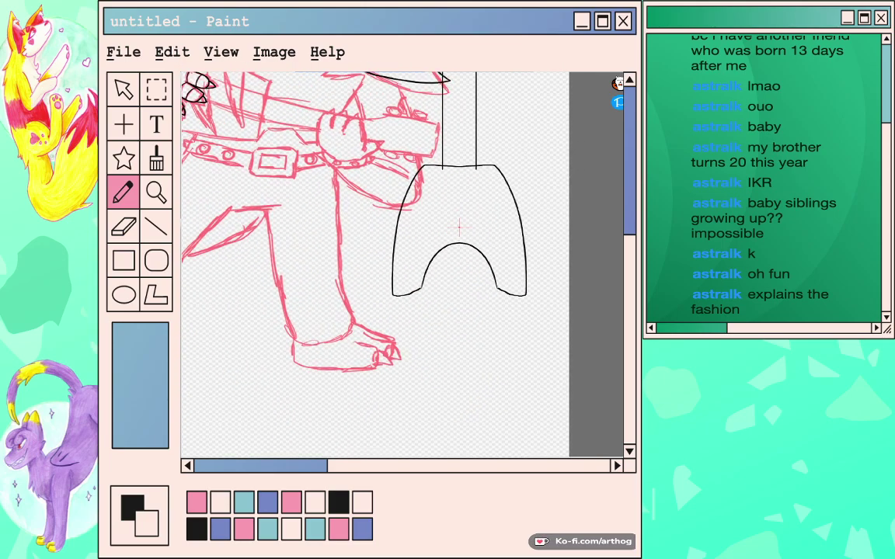
pyautogui.hotkey('ctrl', '+')
pyautogui.hotkey('ctrl', '+')
pyautogui.moveTo(524, 182); pyautogui.dragTo(406, 305)
pyautogui.moveTo(369, 173); pyautogui.dragTo(398, 338)
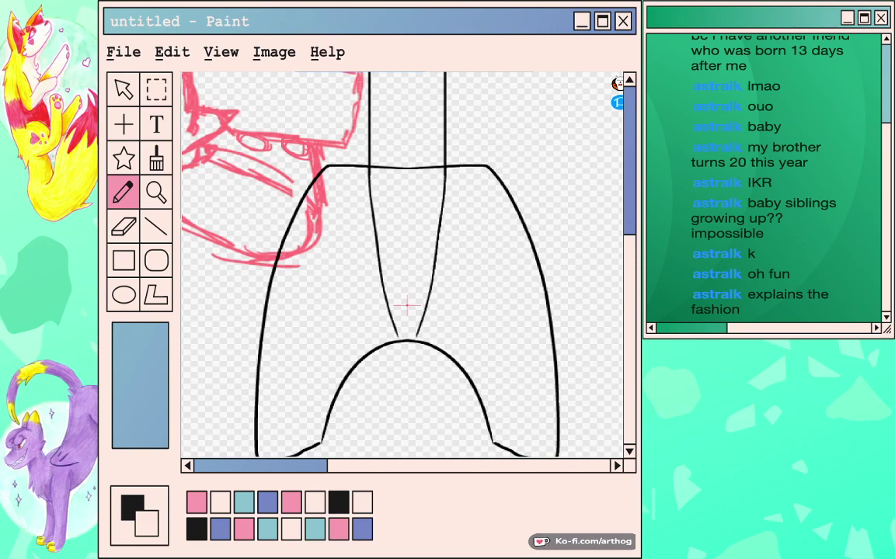
pyautogui.hotkey('ctrl', 'z')
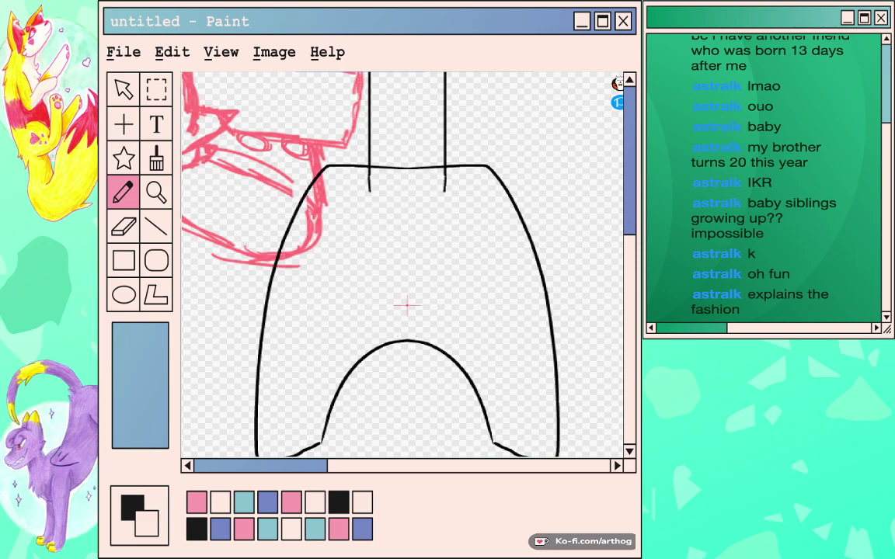
pyautogui.moveTo(369, 172); pyautogui.dragTo(416, 419)
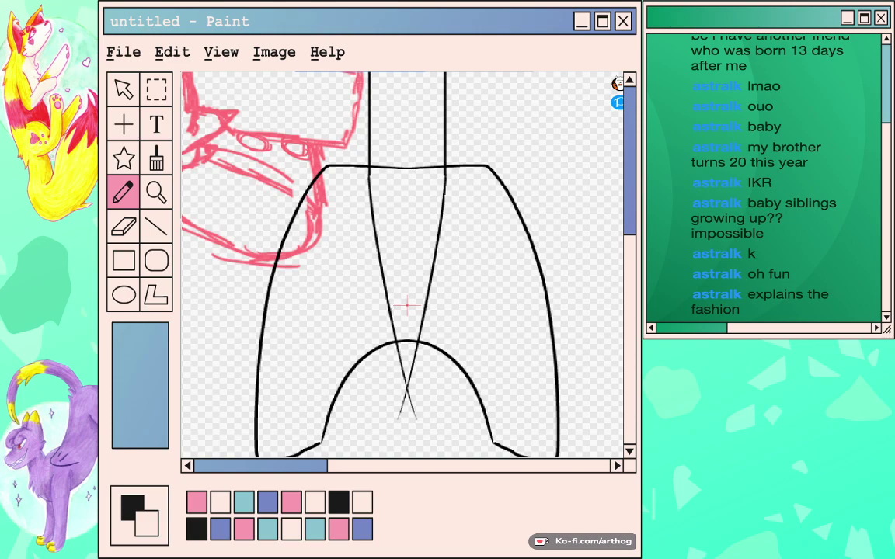
pyautogui.hotkey('ctrl', 'z')
pyautogui.moveTo(369, 172); pyautogui.dragTo(389, 387)
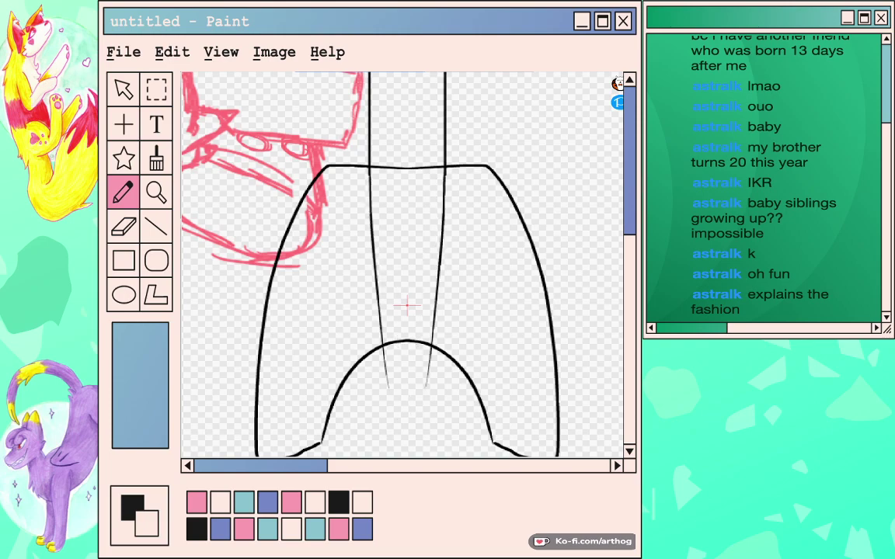
pyautogui.moveTo(407, 155); pyautogui.dragTo(371, 453)
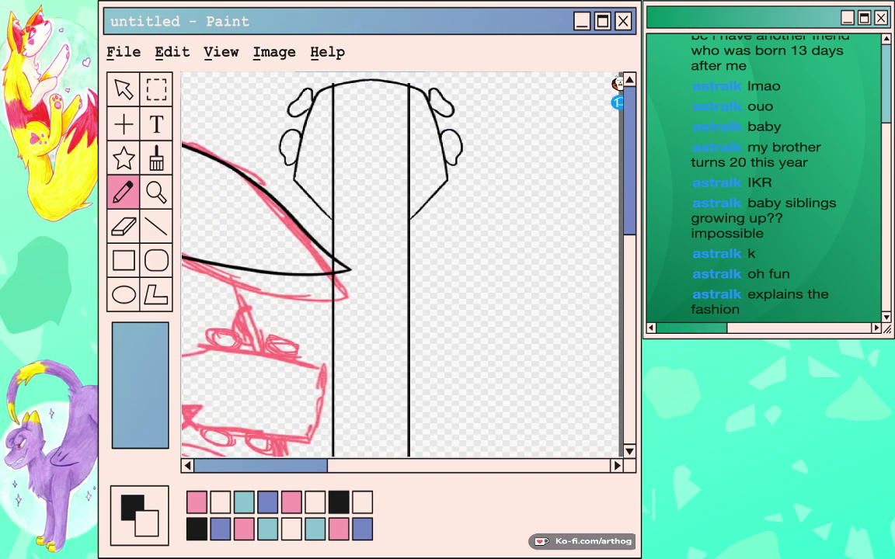
pyautogui.hotkey('ctrl', '-')
pyautogui.moveTo(382, 488); pyautogui.dragTo(412, 416)
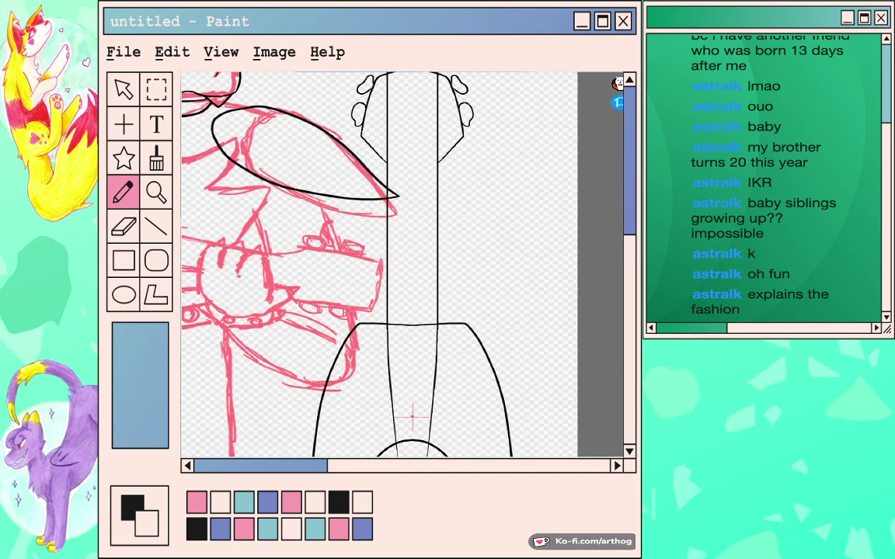
pyautogui.scroll(-2, 412, 417)
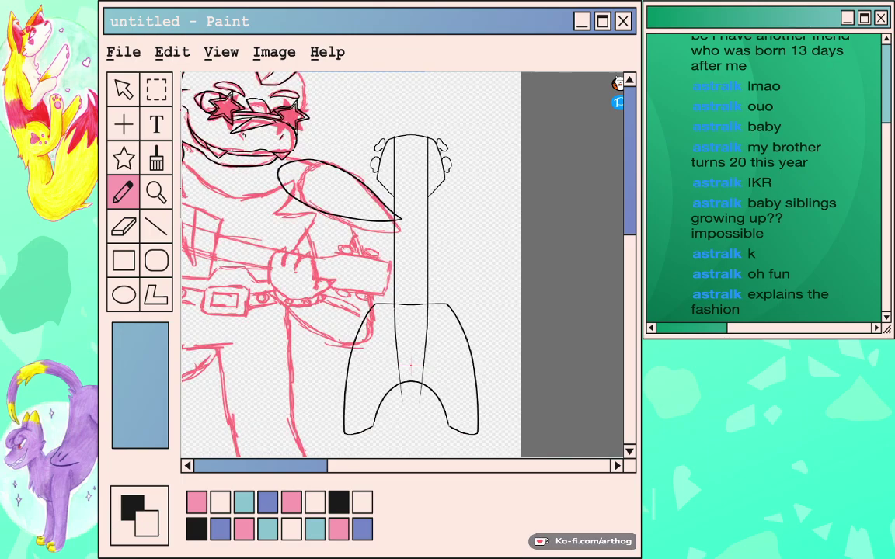
pyautogui.press('super+t')
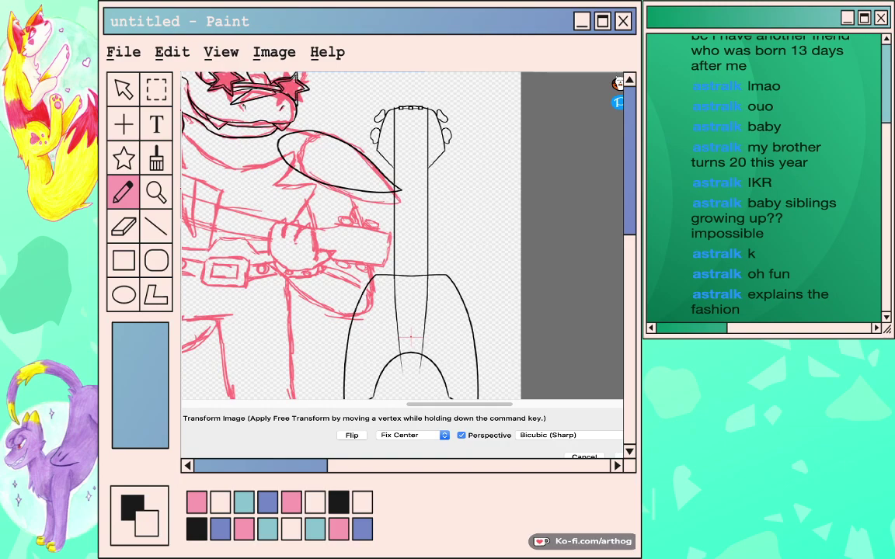
pyautogui.press('Escape')
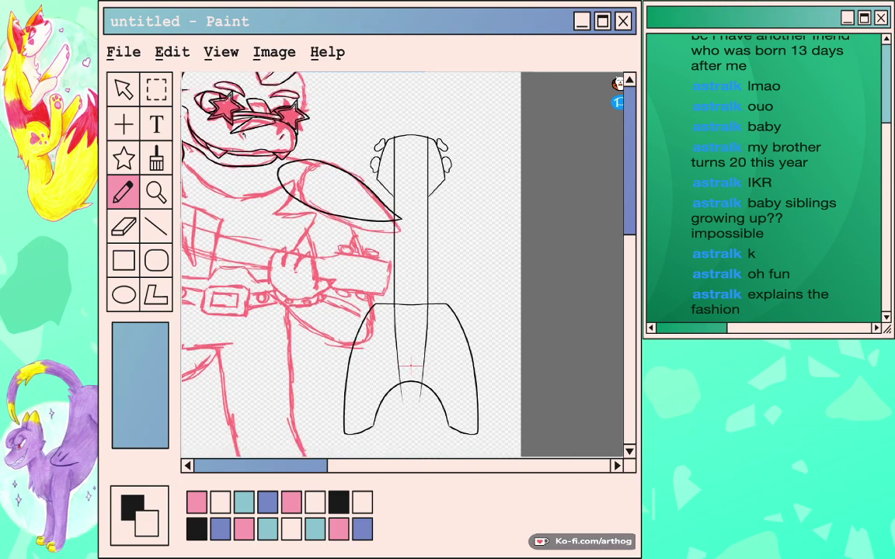
# Draw four thin straight strings along the neck, from the headstock's top edge to the body's arched cutout.
pyautogui.moveTo(401, 136); pyautogui.dragTo(394, 196)
pyautogui.moveTo(404, 139); pyautogui.dragTo(401, 386)
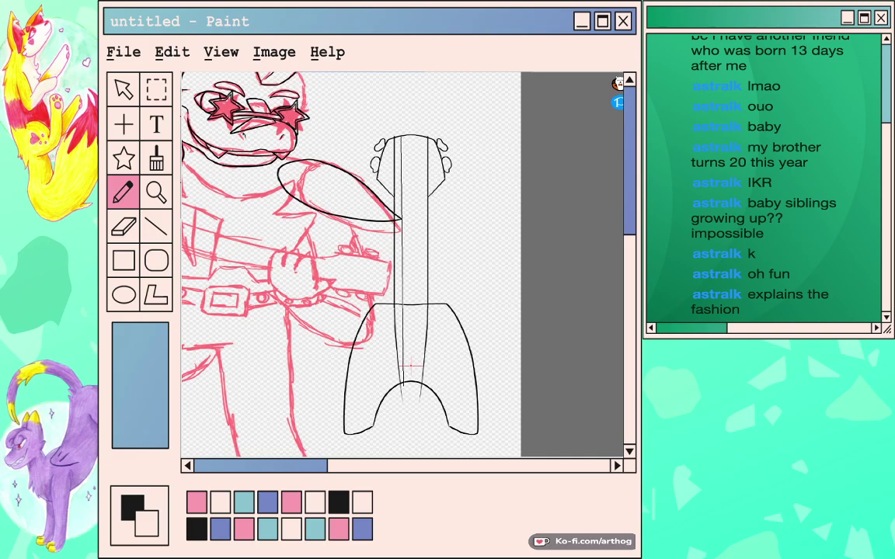
pyautogui.moveTo(420, 138); pyautogui.dragTo(418, 389)
pyautogui.moveTo(409, 136); pyautogui.dragTo(410, 389)
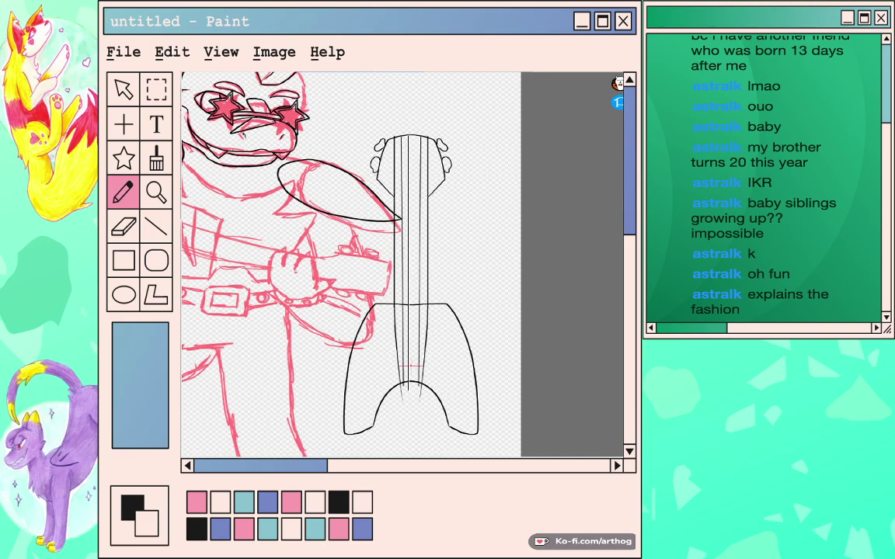
pyautogui.moveTo(413, 137); pyautogui.dragTo(412, 392)
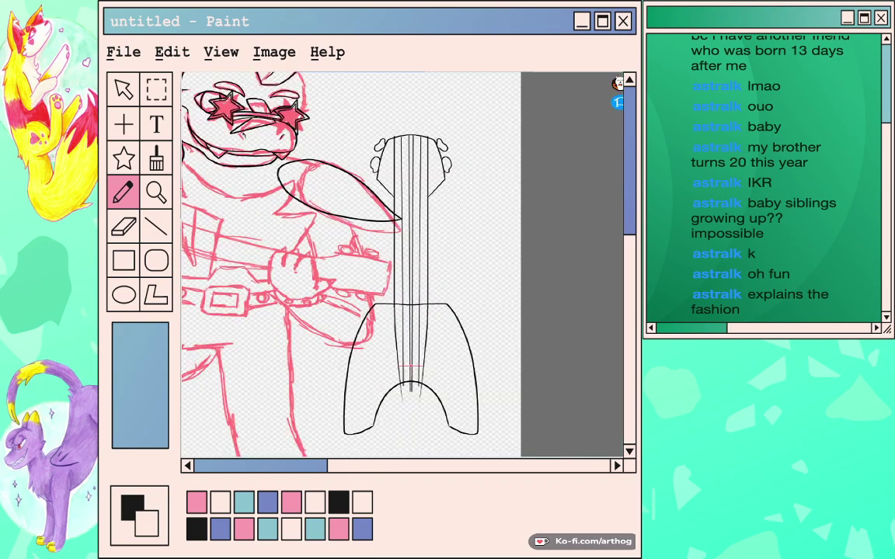
pyautogui.moveTo(397, 138); pyautogui.dragTo(408, 412)
pyautogui.hotkey('ctrl', 'z')
# Erase the ends of the strings and neck sides that stick out below the arch of the body's cutout.
pyautogui.scroll(5, 407, 264)
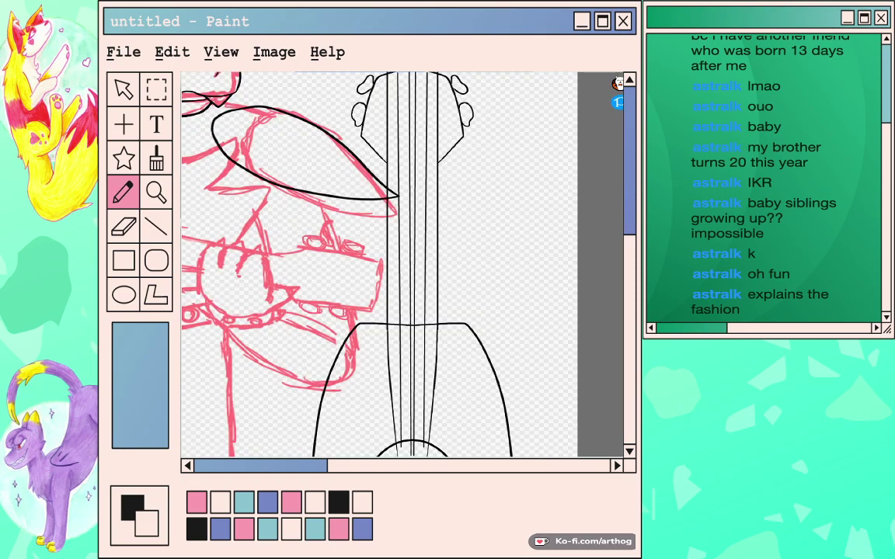
pyautogui.scroll(-3, 407, 265)
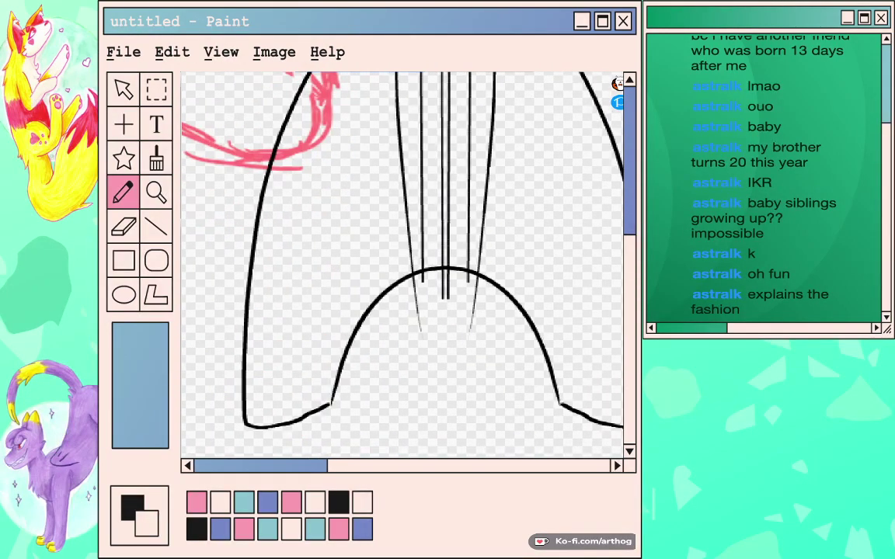
pyautogui.moveTo(445, 272)
pyautogui.mouseDown()
pyautogui.moveTo(445, 299)
pyautogui.moveTo(423, 279)
pyautogui.mouseUp()
pyautogui.moveTo(421, 331); pyautogui.dragTo(413, 277)
pyautogui.moveTo(478, 277); pyautogui.dragTo(470, 331)
# Erase most of the two neck side lines that run up through the inside of the headstock.
pyautogui.moveTo(443, 78)
pyautogui.mouseDown()
pyautogui.moveTo(433, 237)
pyautogui.moveTo(348, 455)
pyautogui.mouseUp()
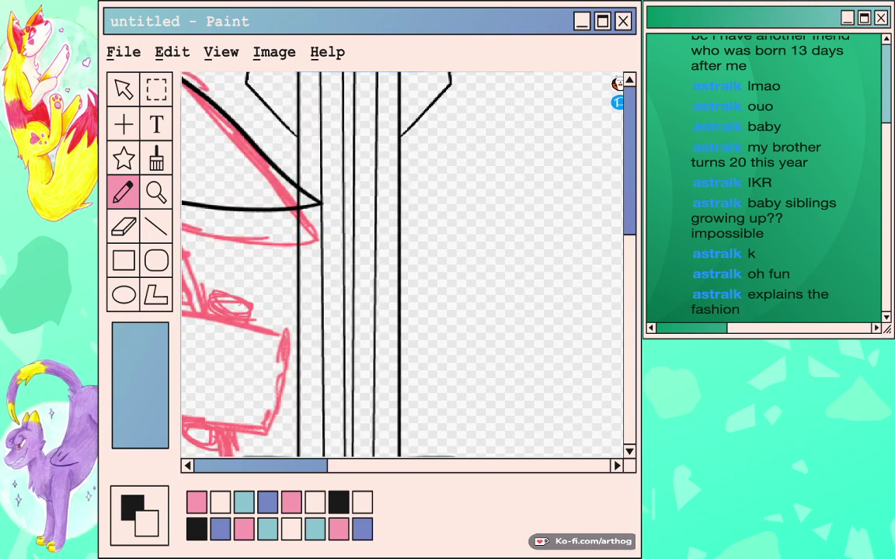
pyautogui.moveTo(322, 204); pyautogui.dragTo(409, 301)
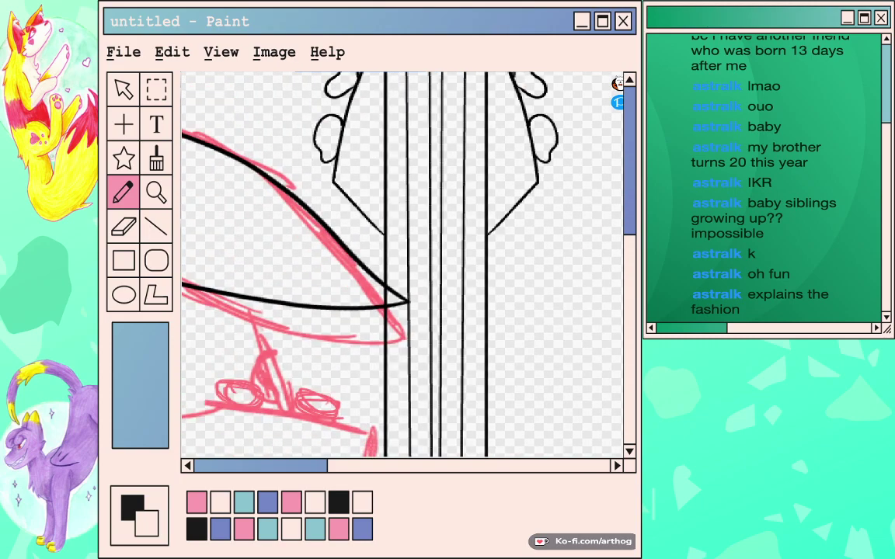
pyautogui.scroll(1, 403, 264)
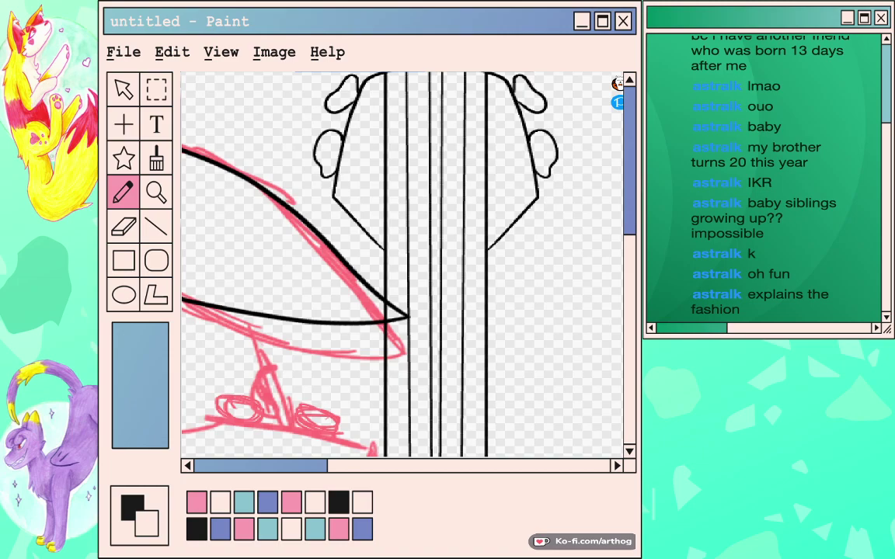
pyautogui.scroll(2, 402, 265)
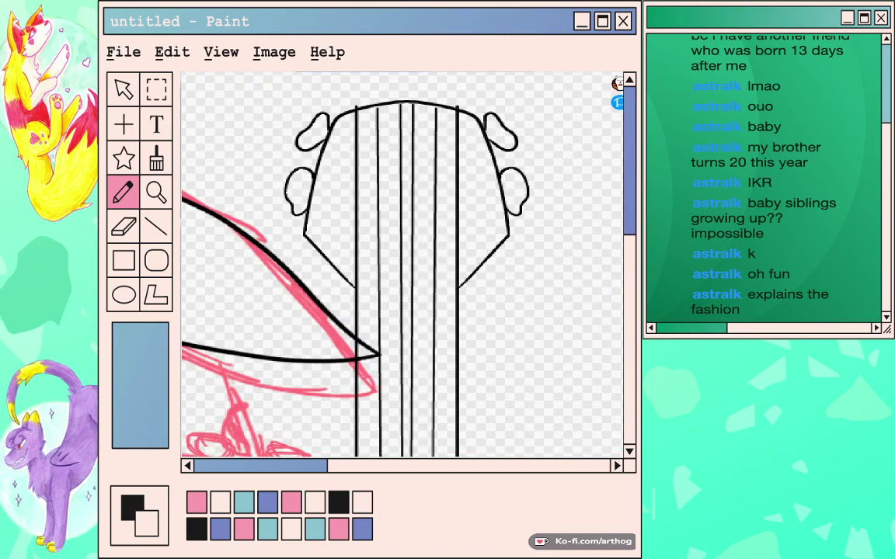
pyautogui.scroll(1, 409, 265)
pyautogui.scroll(4, 402, 264)
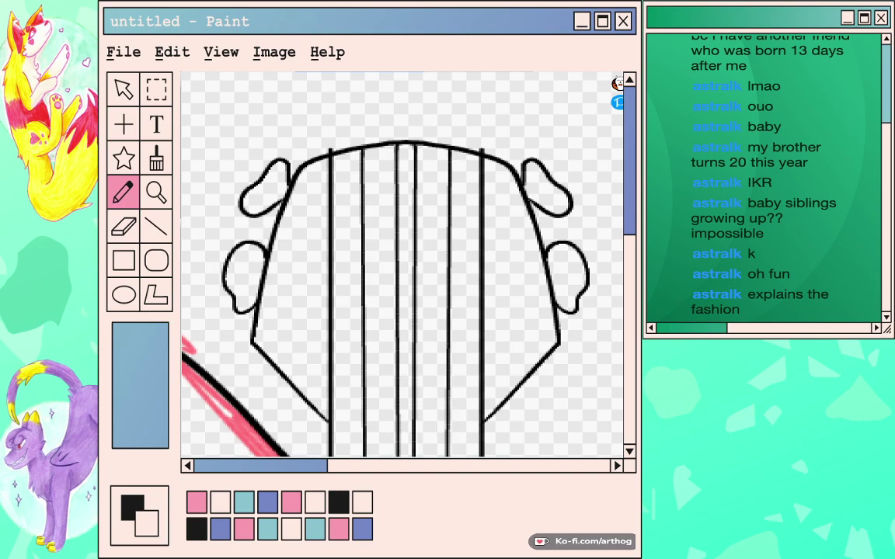
pyautogui.hotkey('ctrl', 'z')
pyautogui.hotkey('ctrl', 'y')
pyautogui.hotkey('ctrl', 'z')
pyautogui.hotkey('ctrl', 'y')
pyautogui.moveTo(330, 149); pyautogui.dragTo(330, 196)
pyautogui.hotkey('ctrl', 'z')
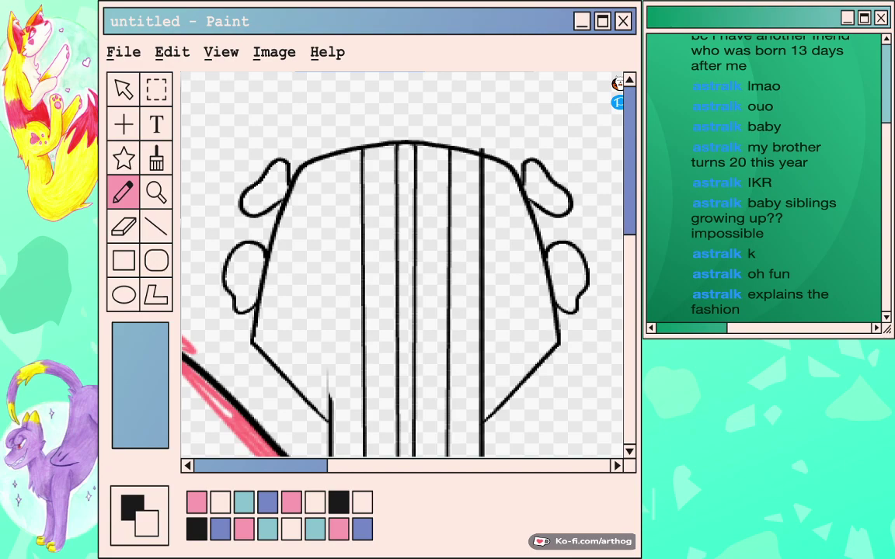
pyautogui.hotkey('ctrl', 'z')
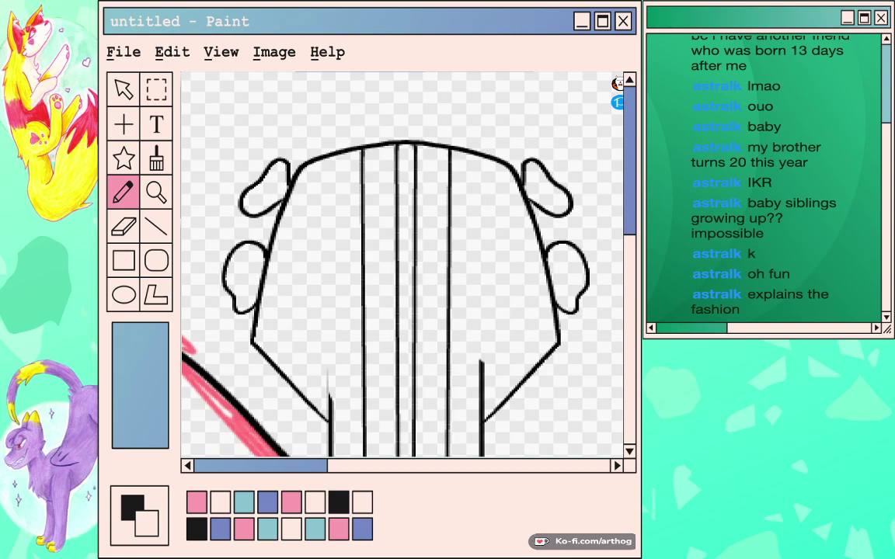
# Clean up the leftover neck side ends so they stop where the headstock's diagonal edges meet the neck.
pyautogui.scroll(-3, 402, 264)
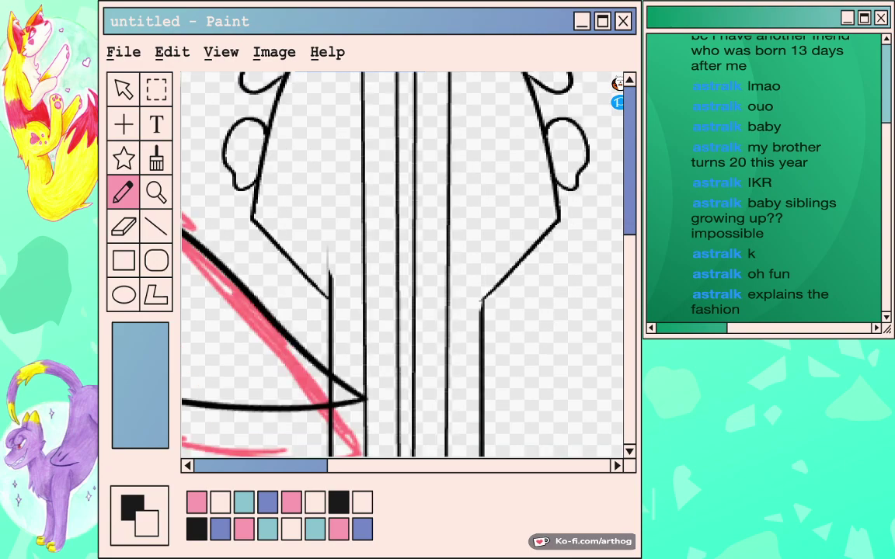
pyautogui.moveTo(481, 238); pyautogui.dragTo(481, 313)
pyautogui.moveTo(482, 278); pyautogui.dragTo(482, 300)
pyautogui.hotkey('ctrl', 'z')
pyautogui.hotkey('ctrl', 'z')
pyautogui.hotkey('ctrl', 'y')
# Draw two mirrored pairs of small circles on the headstock, one lower pair and one upper pair beside the tuning pegs.
pyautogui.moveTo(314, 194)
pyautogui.mouseDown()
pyautogui.moveTo(308, 200)
pyautogui.moveTo(337, 206)
pyautogui.moveTo(313, 204)
pyautogui.moveTo(316, 215)
pyautogui.moveTo(296, 195)
pyautogui.moveTo(337, 218)
pyautogui.moveTo(336, 193)
pyautogui.moveTo(310, 185)
pyautogui.mouseUp()
pyautogui.hotkey('ctrl', 'z')
pyautogui.hotkey('ctrl', 'z')
pyautogui.moveTo(309, 196)
pyautogui.mouseDown()
pyautogui.moveTo(302, 222)
pyautogui.moveTo(336, 217)
pyautogui.moveTo(327, 197)
pyautogui.moveTo(306, 198)
pyautogui.mouseUp()
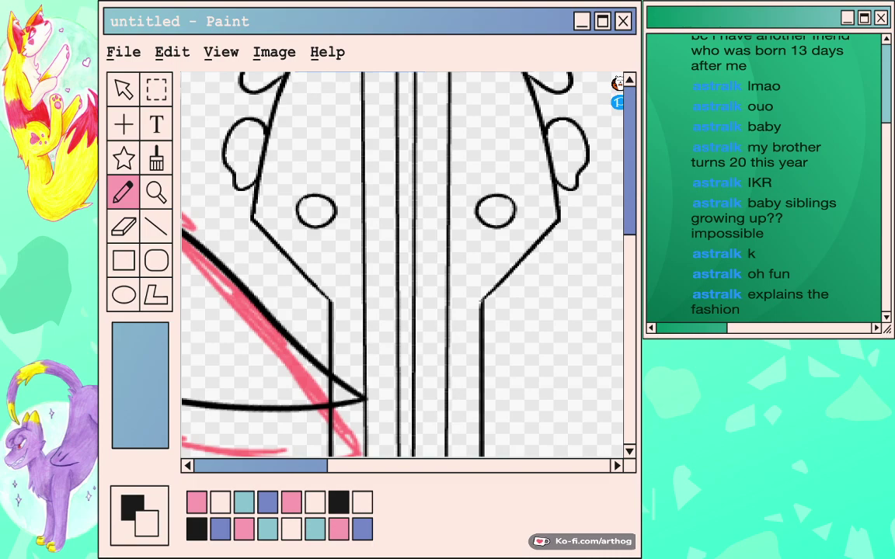
pyautogui.moveTo(318, 198); pyautogui.dragTo(334, 267)
pyautogui.moveTo(340, 149)
pyautogui.mouseDown()
pyautogui.moveTo(339, 180)
pyautogui.moveTo(340, 147)
pyautogui.mouseUp()
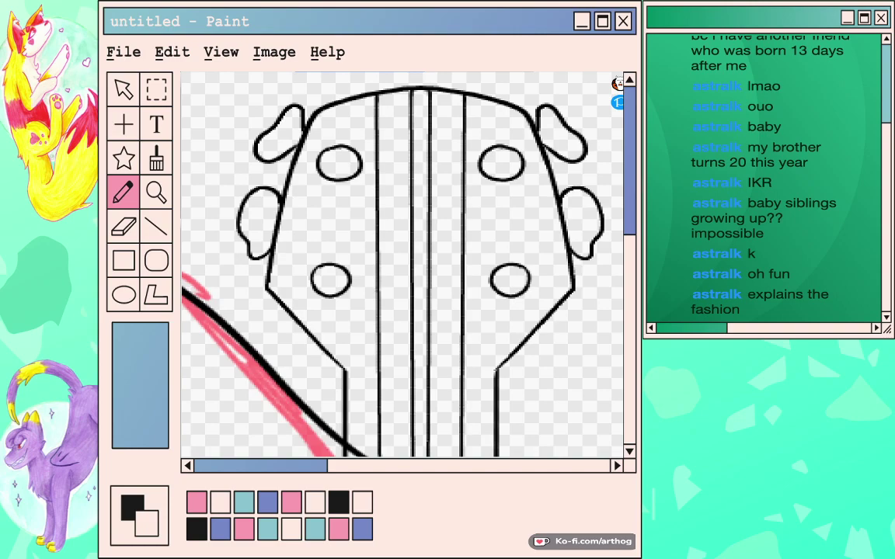
# Transform the guitar: rotate it nearly horizontal, lengthen and narrow it, and place it over the sketched guitar at the character's hands.
pyautogui.moveTo(419, 443); pyautogui.dragTo(418, 278)
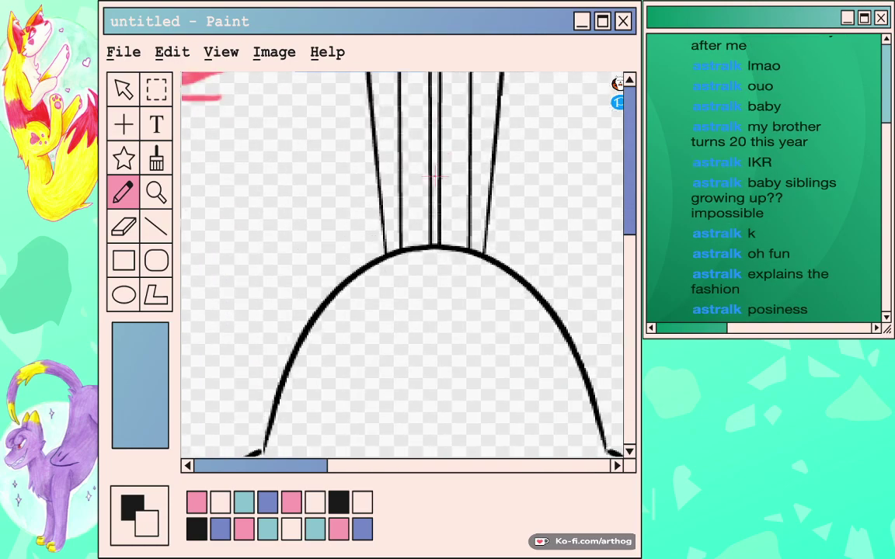
pyautogui.moveTo(434, 176); pyautogui.dragTo(420, 52)
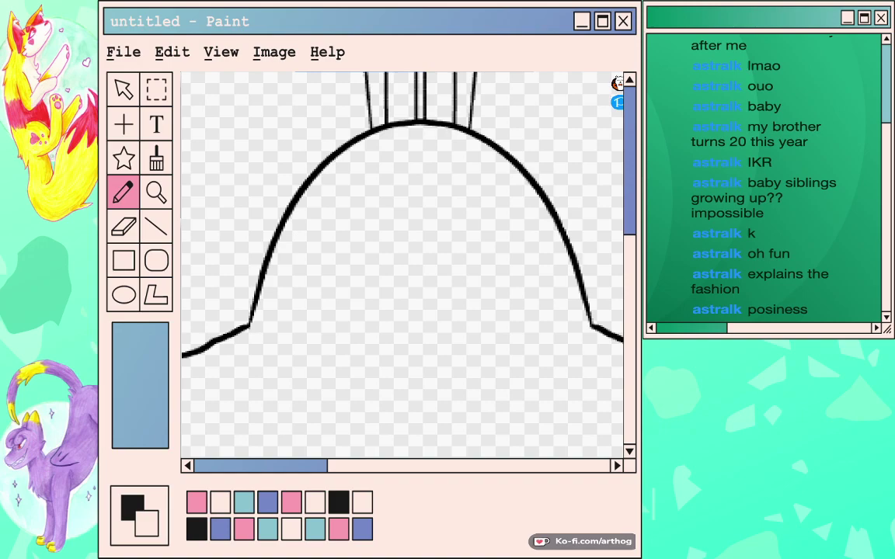
pyautogui.scroll(-3, 410, 264)
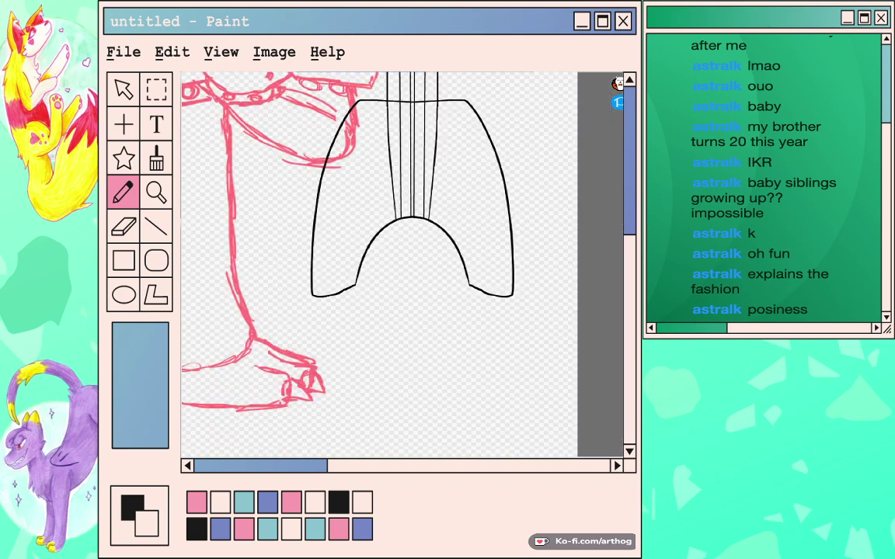
pyautogui.moveTo(383, 128); pyautogui.dragTo(422, 401)
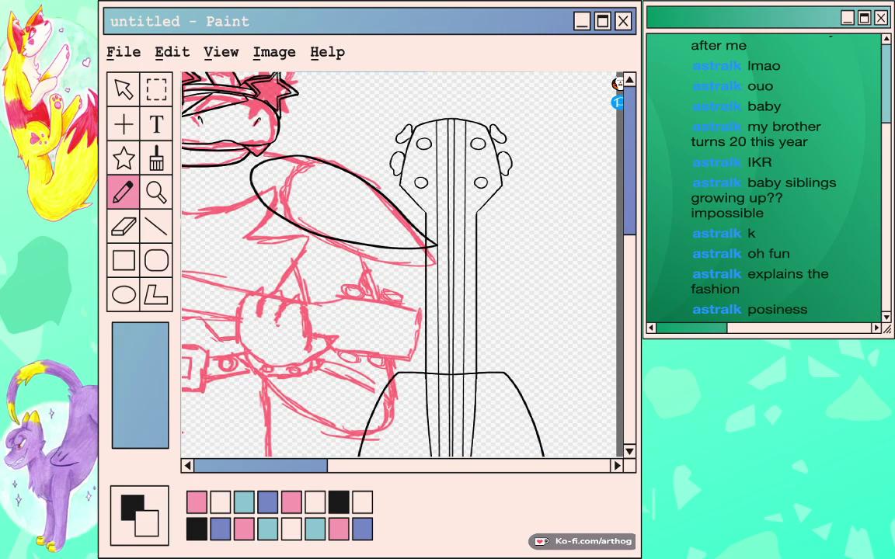
pyautogui.hotkey('ctrl', '-')
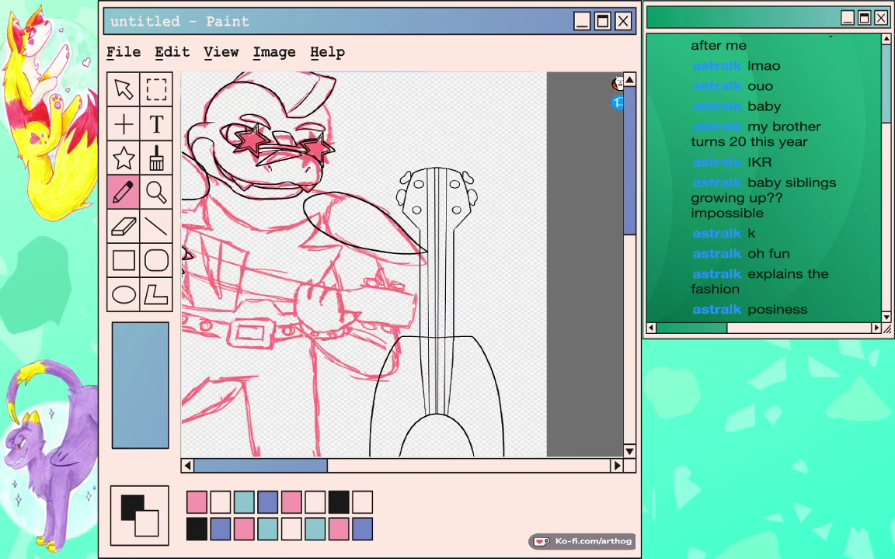
pyautogui.moveTo(311, 272); pyautogui.dragTo(495, 260)
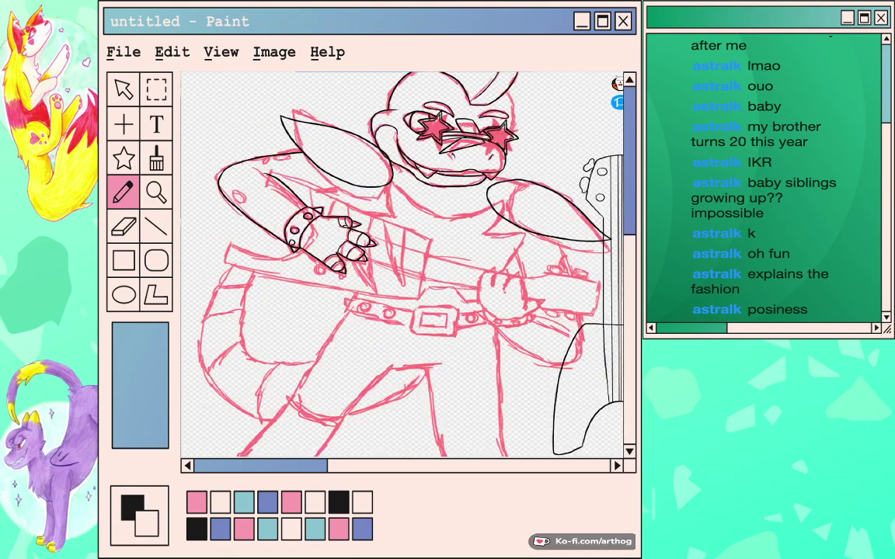
pyautogui.press('super+t')
pyautogui.moveTo(501, 380); pyautogui.dragTo(422, 127)
pyautogui.moveTo(489, 210); pyautogui.dragTo(292, 168)
pyautogui.moveTo(542, 285); pyautogui.dragTo(542, 285)
pyautogui.moveTo(377, 191); pyautogui.dragTo(388, 192)
pyautogui.press('Left')
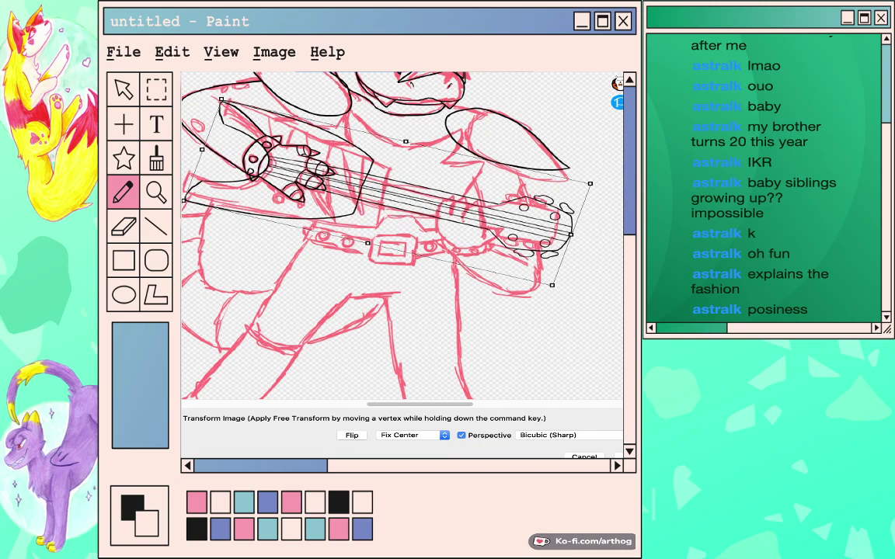
pyautogui.press('Return')
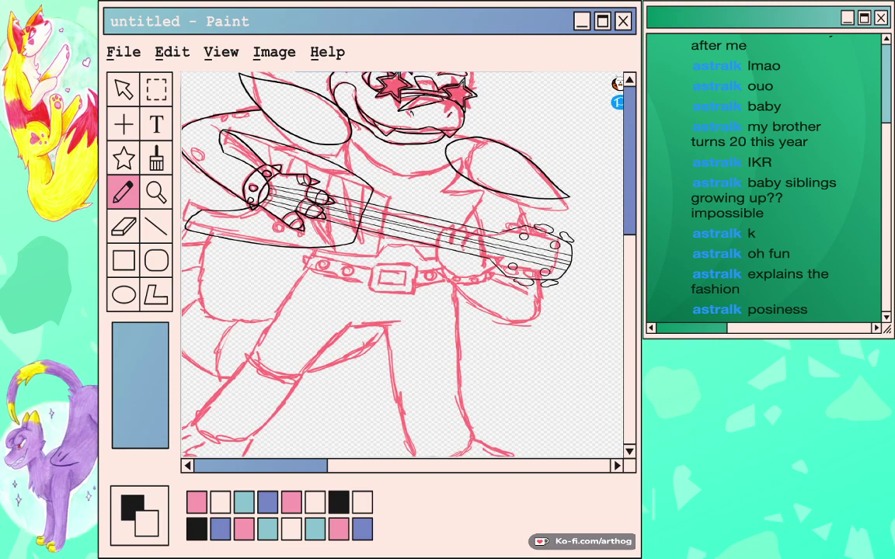
pyautogui.hotkey('ctrl', 'z')
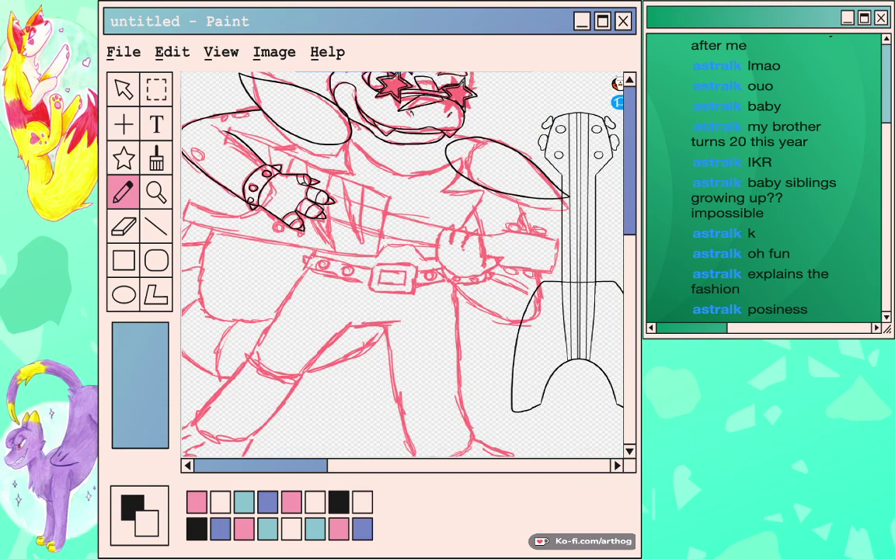
pyautogui.hotkey('ctrl', 'shift', 'z')
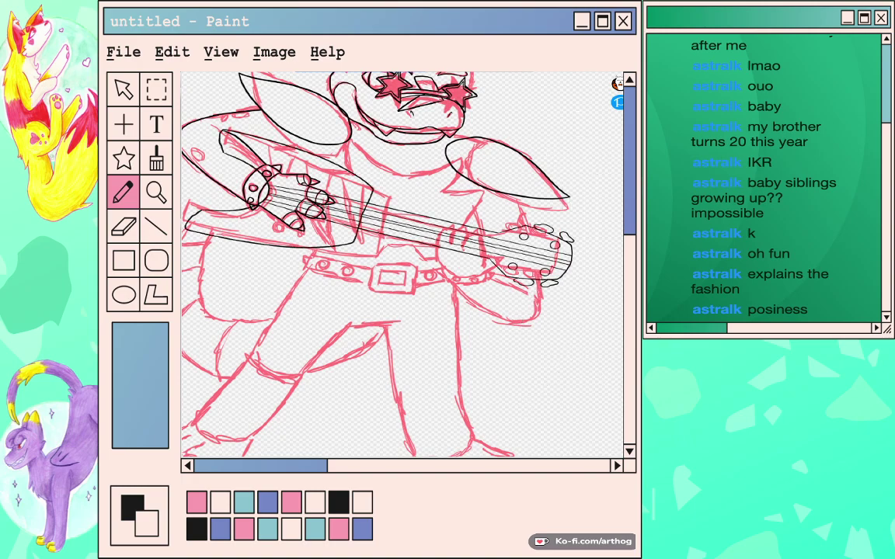
pyautogui.hotkey('ctrl', 'v')
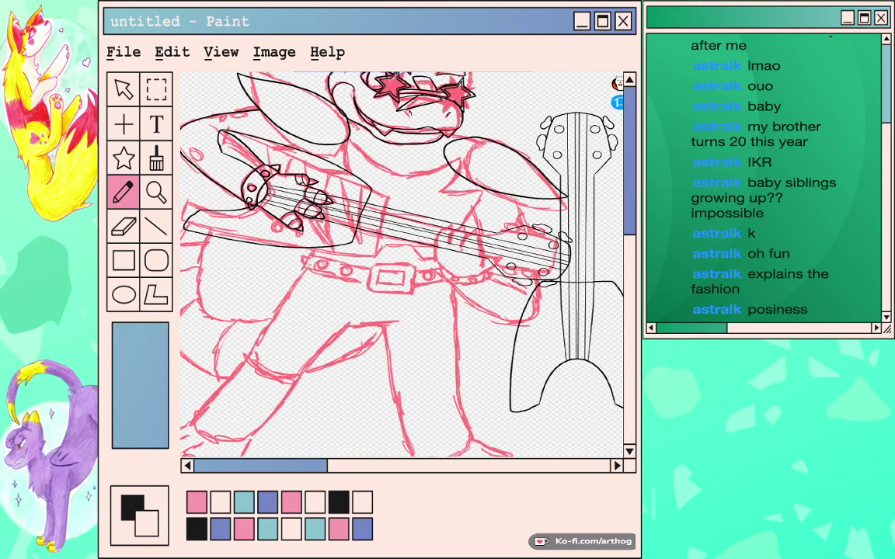
pyautogui.hotkey('ctrl', 'z')
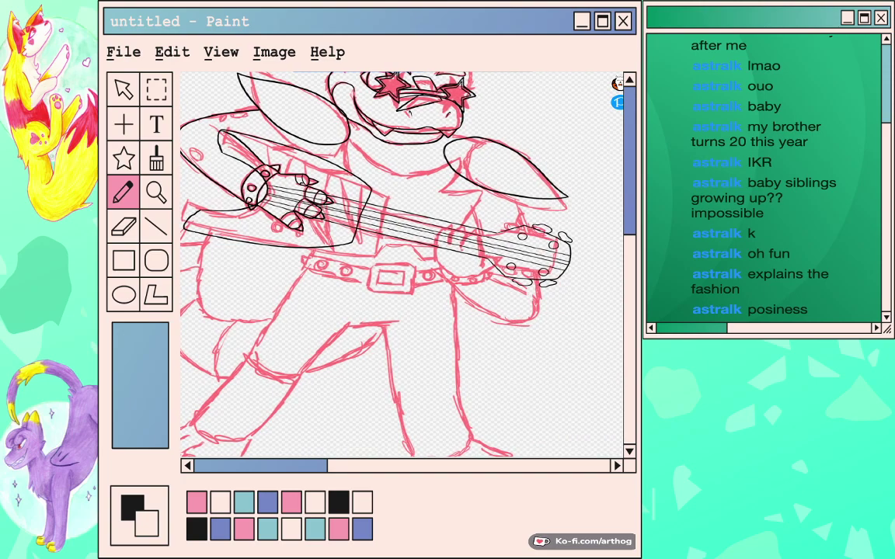
# Erase the guitar body outline and string lines that cross the strumming arm, its studded bracelet and the palm.
pyautogui.hotkey('ctrl', '+')
pyautogui.hotkey('ctrl', '+')
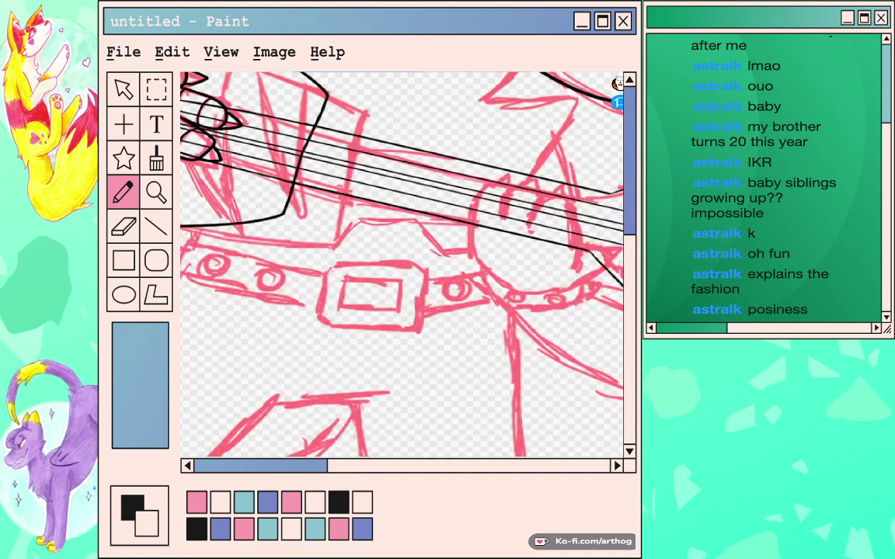
pyautogui.moveTo(243, 188)
pyautogui.mouseDown()
pyautogui.moveTo(349, 264)
pyautogui.moveTo(433, 286)
pyautogui.moveTo(561, 341)
pyautogui.mouseUp()
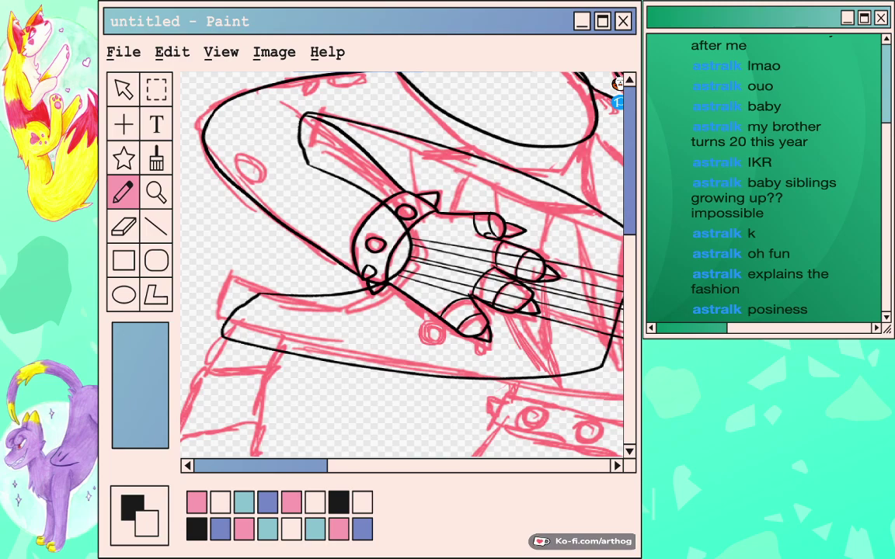
pyautogui.moveTo(334, 174)
pyautogui.mouseDown()
pyautogui.moveTo(306, 158)
pyautogui.moveTo(391, 210)
pyautogui.moveTo(411, 243)
pyautogui.moveTo(391, 280)
pyautogui.moveTo(438, 279)
pyautogui.moveTo(468, 296)
pyautogui.moveTo(484, 290)
pyautogui.moveTo(466, 272)
pyautogui.mouseUp()
pyautogui.hotkey('ctrl', 'z')
pyautogui.moveTo(465, 248)
pyautogui.mouseDown()
pyautogui.moveTo(417, 239)
pyautogui.moveTo(459, 255)
pyautogui.mouseUp()
pyautogui.hotkey('ctrl', 'z')
pyautogui.hotkey('ctrl', 'z')
pyautogui.hotkey('ctrl', 'z')
pyautogui.hotkey('ctrl', 'z')
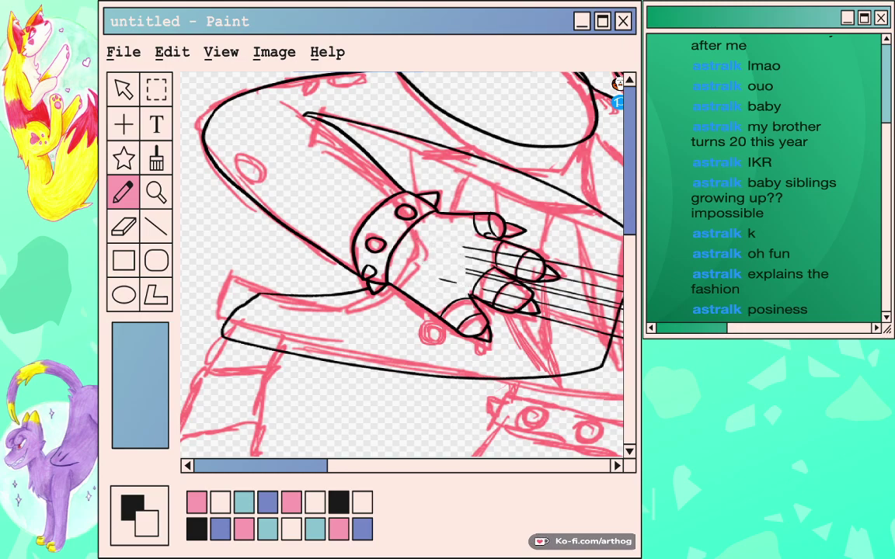
pyautogui.hotkey('ctrl', 'z')
pyautogui.hotkey('ctrl', 'z')
# Erase the remaining string ends over the strumming hand's fingers so the strings start at the claws.
pyautogui.hotkey('ctrl', 'z')
pyautogui.hotkey('ctrl', 'z')
pyautogui.hotkey('ctrl', 'z')
pyautogui.hotkey('ctrl', 'z')
pyautogui.hotkey('ctrl', 'z')
pyautogui.hotkey('ctrl', 'z')
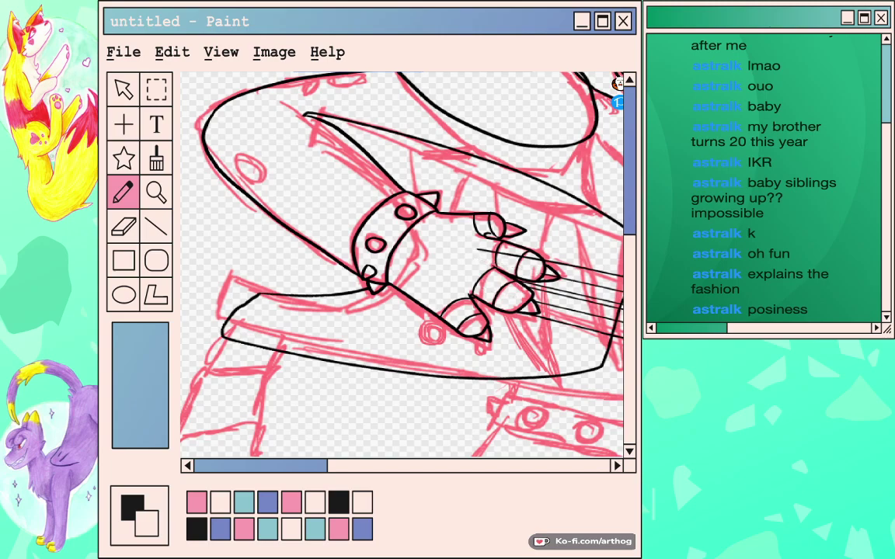
pyautogui.hotkey('ctrl', 'z')
pyautogui.hotkey('ctrl', '+')
pyautogui.moveTo(730, 445); pyautogui.dragTo(556, 407)
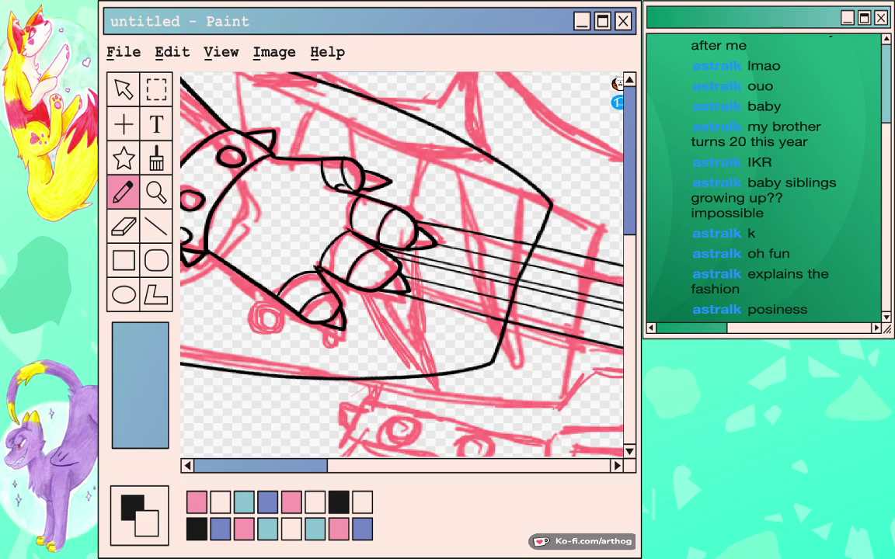
# Look over the placed guitar from headstock to body and compare it with the character's arms and head.
pyautogui.moveTo(606, 327)
pyautogui.mouseDown()
pyautogui.moveTo(493, 215)
pyautogui.moveTo(394, 237)
pyautogui.moveTo(114, 145)
pyautogui.mouseUp()
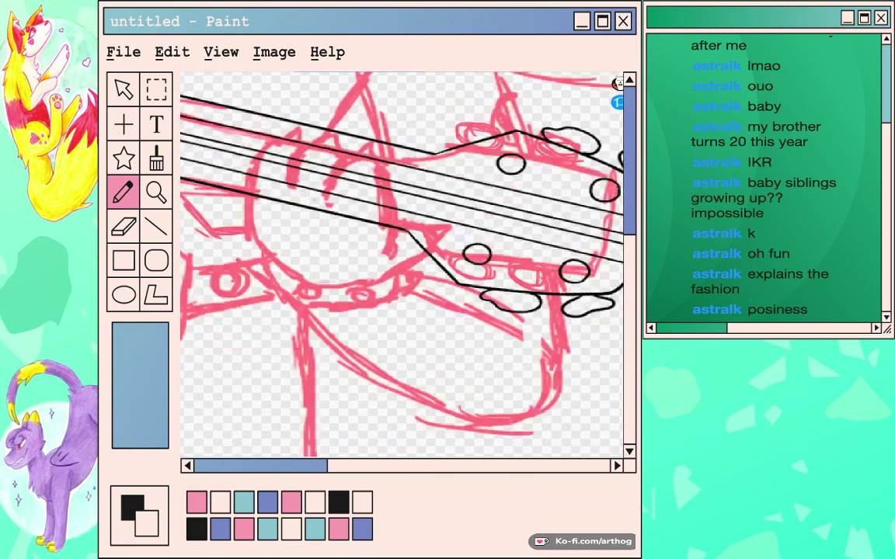
pyautogui.moveTo(402, 265); pyautogui.dragTo(372, 272)
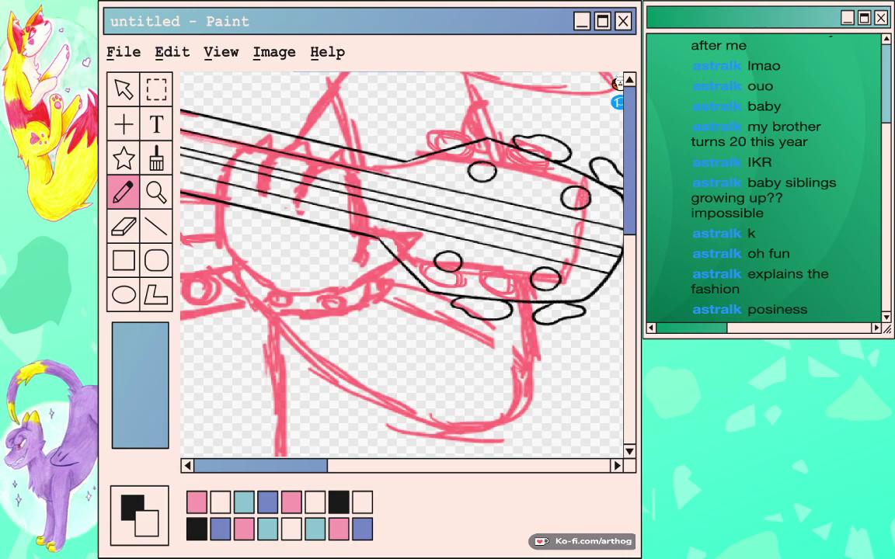
pyautogui.moveTo(187, 179); pyautogui.dragTo(618, 276)
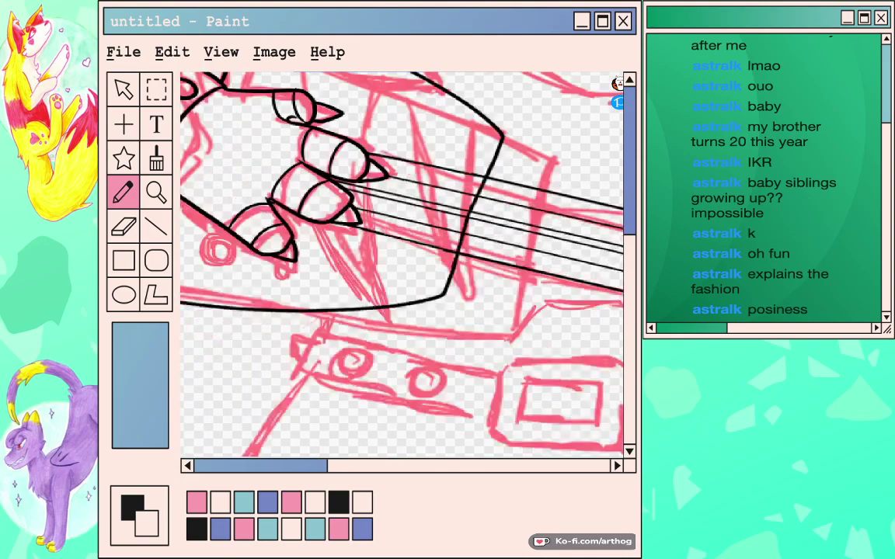
pyautogui.moveTo(241, 140); pyautogui.dragTo(559, 389)
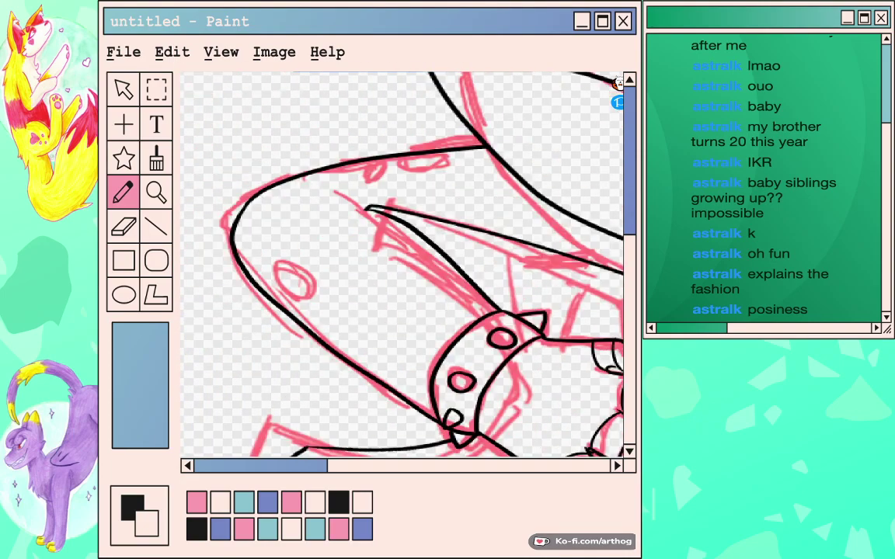
pyautogui.moveTo(389, 264); pyautogui.dragTo(417, 248)
pyautogui.moveTo(610, 256); pyautogui.dragTo(99, 316)
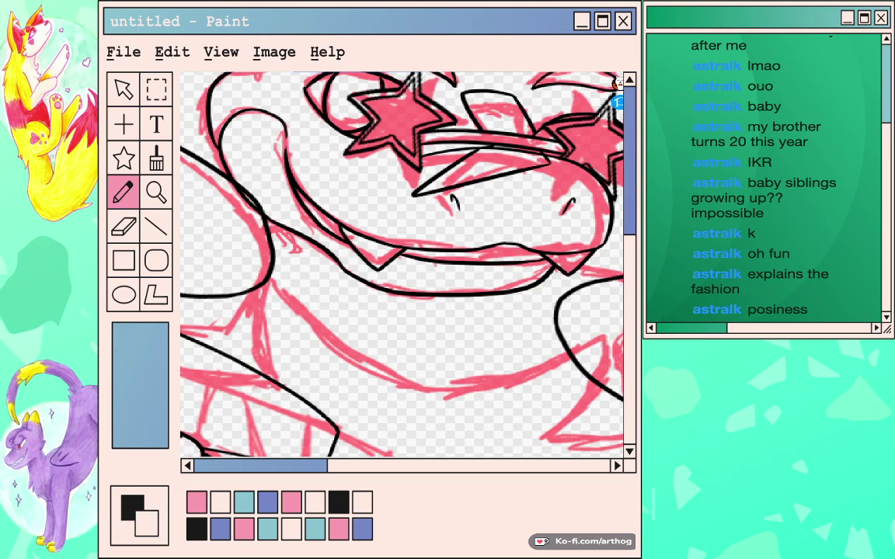
pyautogui.scroll(5, 402, 265)
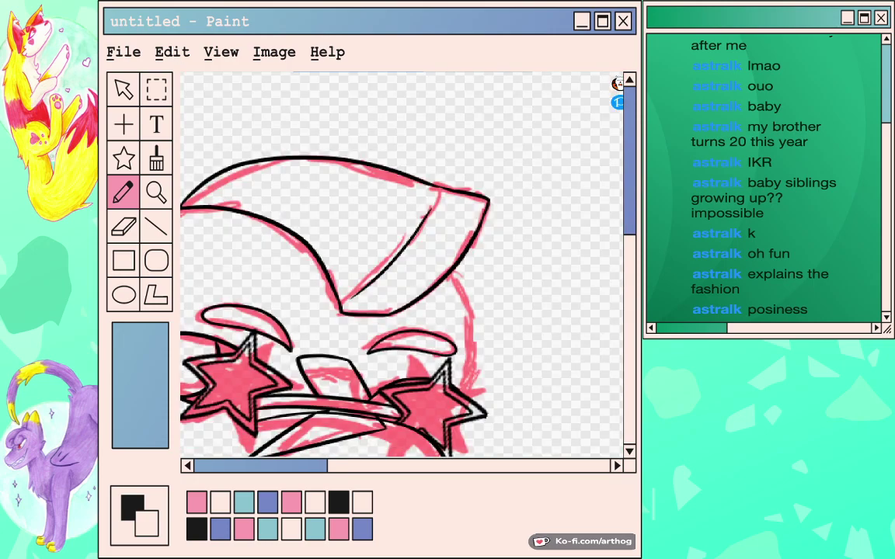
pyautogui.scroll(-5, 402, 264)
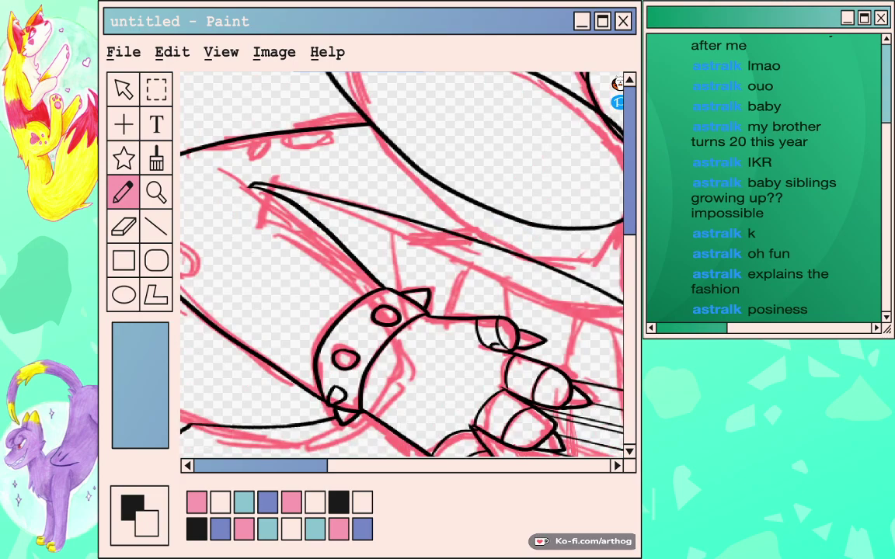
pyautogui.scroll(-3, 402, 264)
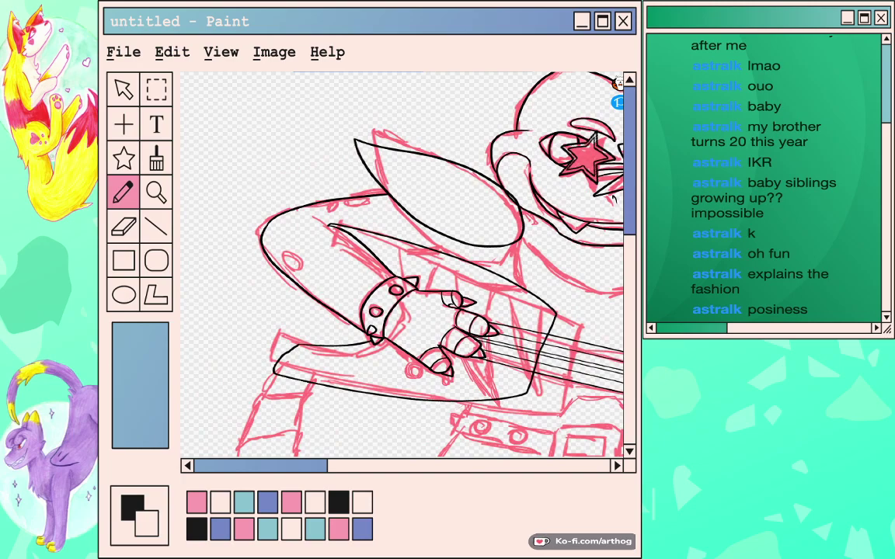
pyautogui.hotkey('ctrl', 'z')
pyautogui.hotkey('ctrl', 'y')
pyautogui.hotkey('ctrl', 'z')
pyautogui.hotkey('ctrl', 'y')
pyautogui.moveTo(505, 318); pyautogui.dragTo(327, 214)
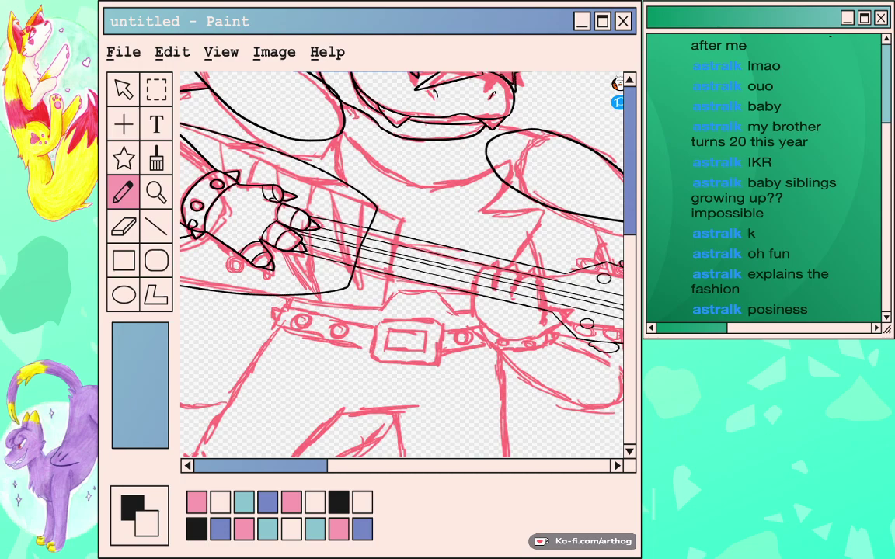
pyautogui.scroll(2, 407, 268)
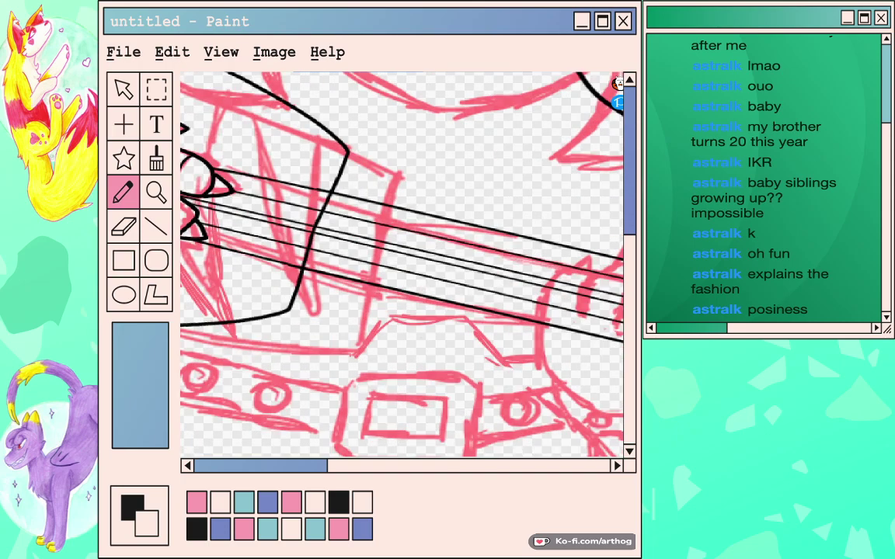
pyautogui.moveTo(233, 178); pyautogui.dragTo(571, 351)
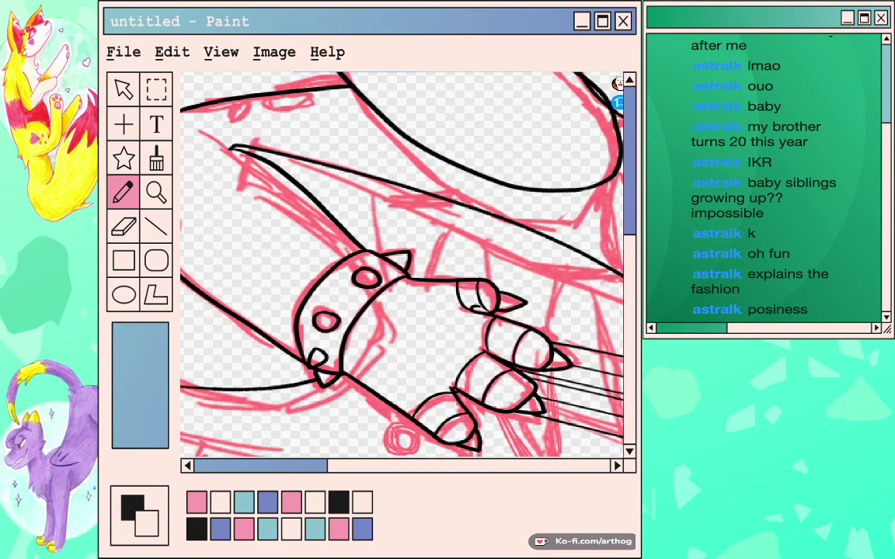
pyautogui.moveTo(420, 191); pyautogui.dragTo(488, 166)
pyautogui.hotkey('ctrl', 'z')
pyautogui.moveTo(398, 195)
pyautogui.mouseDown()
pyautogui.moveTo(536, 179)
pyautogui.moveTo(510, 183)
pyautogui.mouseUp()
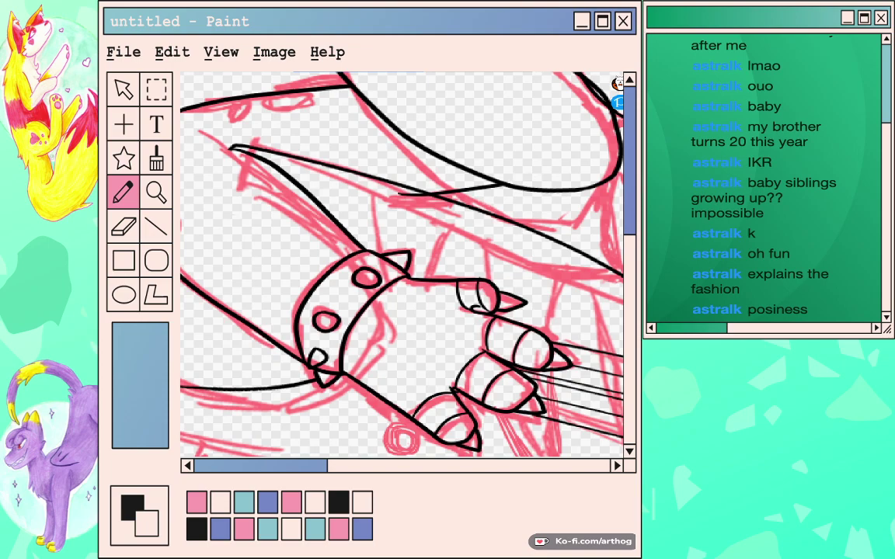
pyautogui.hotkey('ctrl', 'z')
# Ink the three rounded fingers of the fretting hand over the guitar neck and the hand's outer edge following the sketch.
pyautogui.hscroll(9, 402, 264)
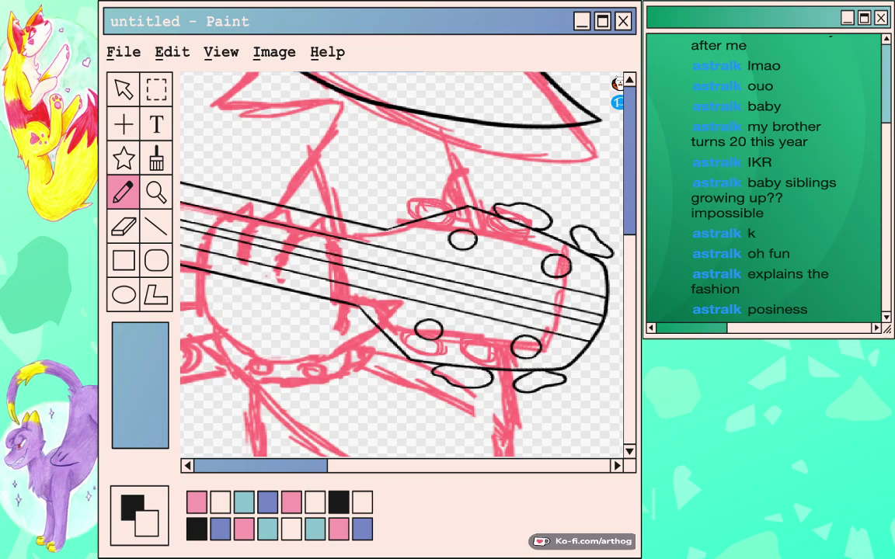
pyautogui.moveTo(336, 319)
pyautogui.mouseDown()
pyautogui.moveTo(342, 250)
pyautogui.moveTo(322, 229)
pyautogui.moveTo(295, 247)
pyautogui.moveTo(287, 289)
pyautogui.mouseUp()
pyautogui.scroll(-2, 402, 264)
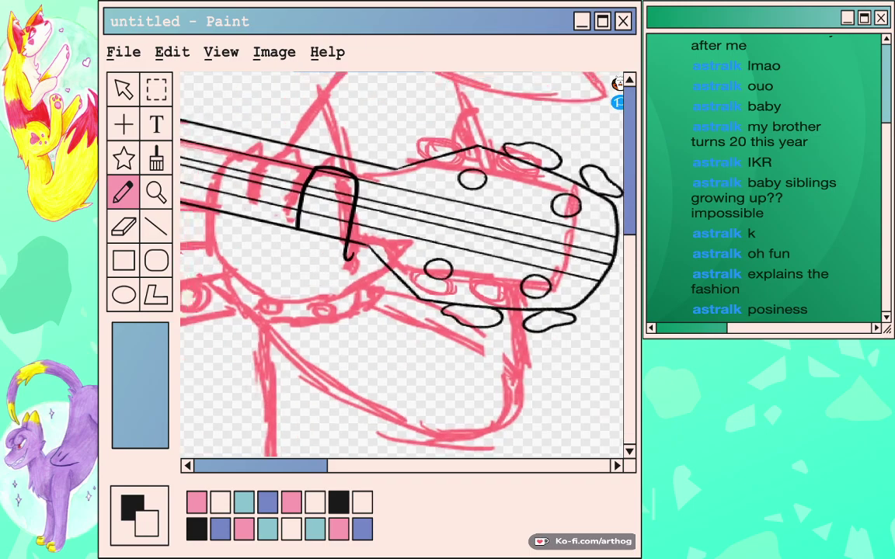
pyautogui.hscroll(-4, 402, 264)
pyautogui.moveTo(365, 226)
pyautogui.mouseDown()
pyautogui.moveTo(381, 177)
pyautogui.moveTo(424, 177)
pyautogui.mouseUp()
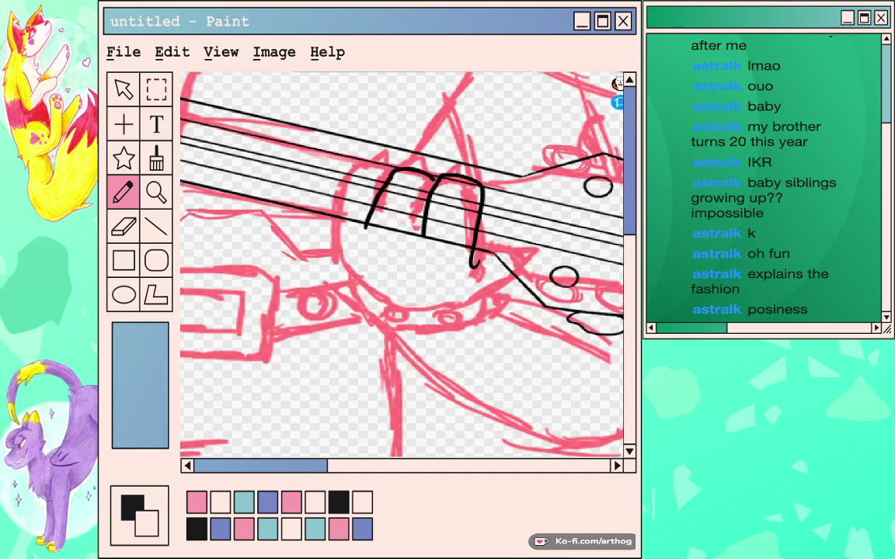
pyautogui.moveTo(380, 303)
pyautogui.mouseDown()
pyautogui.moveTo(338, 257)
pyautogui.moveTo(339, 210)
pyautogui.moveTo(365, 161)
pyautogui.moveTo(388, 170)
pyautogui.mouseUp()
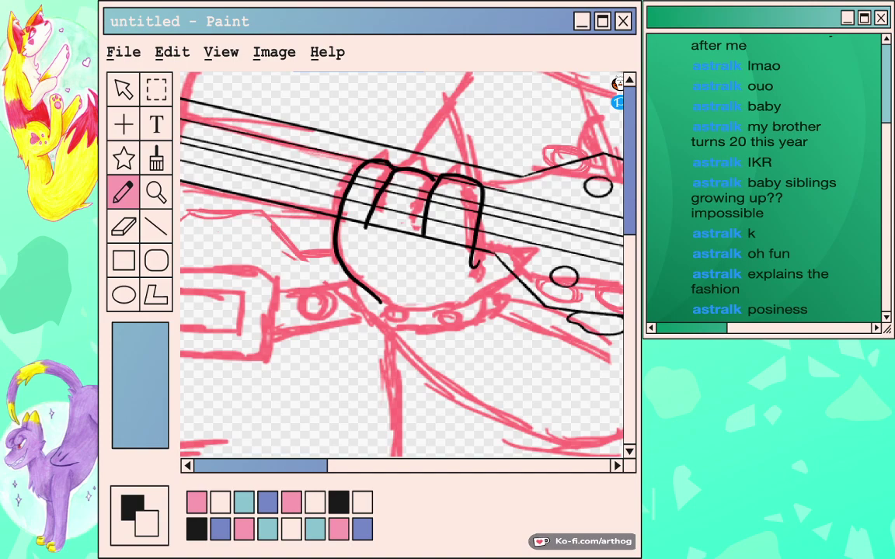
# Draw a small pointed claw on each of the fretting hand's three fingertips.
pyautogui.moveTo(460, 177); pyautogui.dragTo(480, 181)
pyautogui.hotkey('ctrl', 'z')
pyautogui.moveTo(455, 175)
pyautogui.mouseDown()
pyautogui.moveTo(472, 165)
pyautogui.moveTo(481, 183)
pyautogui.mouseUp()
pyautogui.moveTo(407, 170); pyautogui.dragTo(436, 165)
pyautogui.hotkey('ctrl', 'z')
pyautogui.moveTo(407, 168); pyautogui.dragTo(427, 170)
pyautogui.moveTo(374, 160)
pyautogui.mouseDown()
pyautogui.moveTo(386, 152)
pyautogui.moveTo(391, 165)
pyautogui.mouseUp()
# Ink the fretting hand's lower palm edge, curving up to the headstock's lower diagonal edge.
pyautogui.moveTo(466, 302); pyautogui.dragTo(517, 280)
pyautogui.hotkey('ctrl', 'z')
pyautogui.moveTo(463, 305)
pyautogui.mouseDown()
pyautogui.moveTo(517, 266)
pyautogui.moveTo(479, 252)
pyautogui.mouseUp()
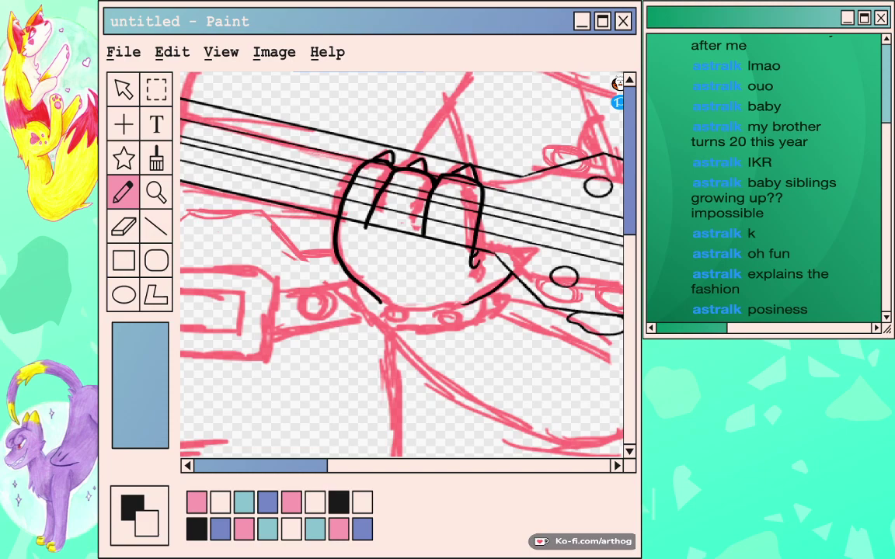
# Erase the string and neck lines that run across the inside of the fretting hand and its fingers.
pyautogui.moveTo(352, 221)
pyautogui.mouseDown()
pyautogui.moveTo(350, 200)
pyautogui.moveTo(384, 166)
pyautogui.moveTo(385, 210)
pyautogui.moveTo(366, 226)
pyautogui.moveTo(471, 248)
pyautogui.mouseUp()
pyautogui.moveTo(392, 209)
pyautogui.mouseDown()
pyautogui.moveTo(456, 225)
pyautogui.moveTo(465, 200)
pyautogui.moveTo(442, 177)
pyautogui.mouseUp()
pyautogui.moveTo(451, 198)
pyautogui.mouseDown()
pyautogui.moveTo(434, 194)
pyautogui.moveTo(435, 220)
pyautogui.moveTo(453, 225)
pyautogui.moveTo(417, 198)
pyautogui.moveTo(421, 191)
pyautogui.moveTo(400, 212)
pyautogui.moveTo(394, 187)
pyautogui.mouseUp()
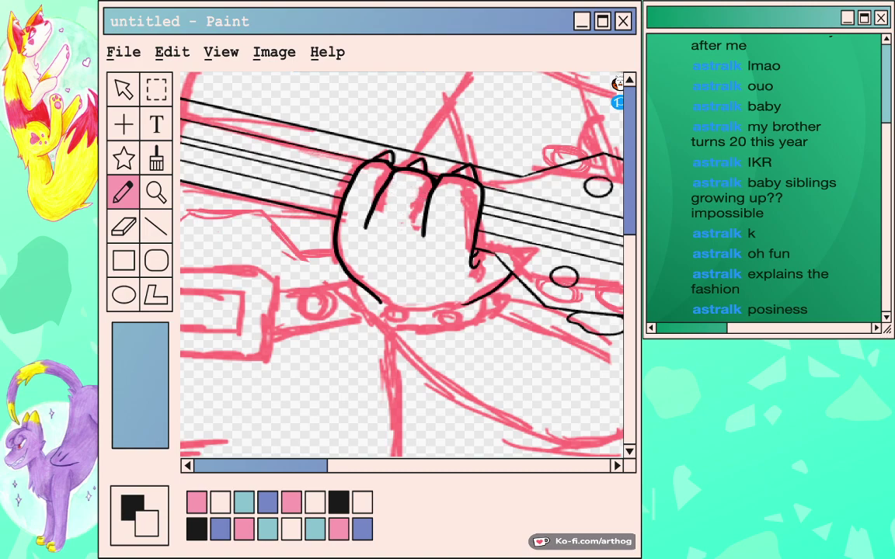